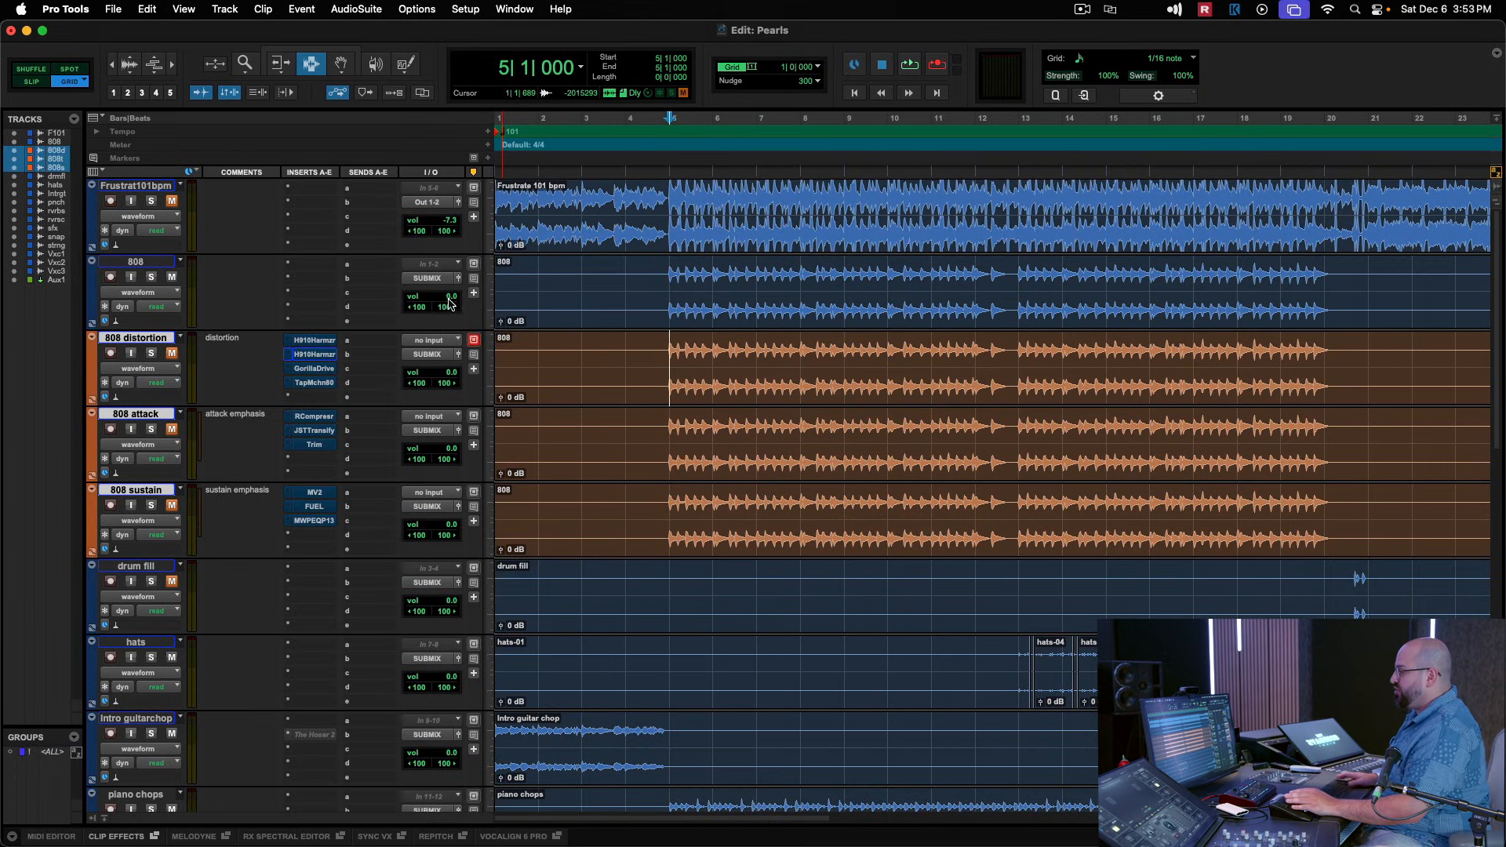
Audition the 808 track with its volume raised to +2.9 dB, and reset the volume to 0.0 dB.
drag(448, 298, 449, 298)
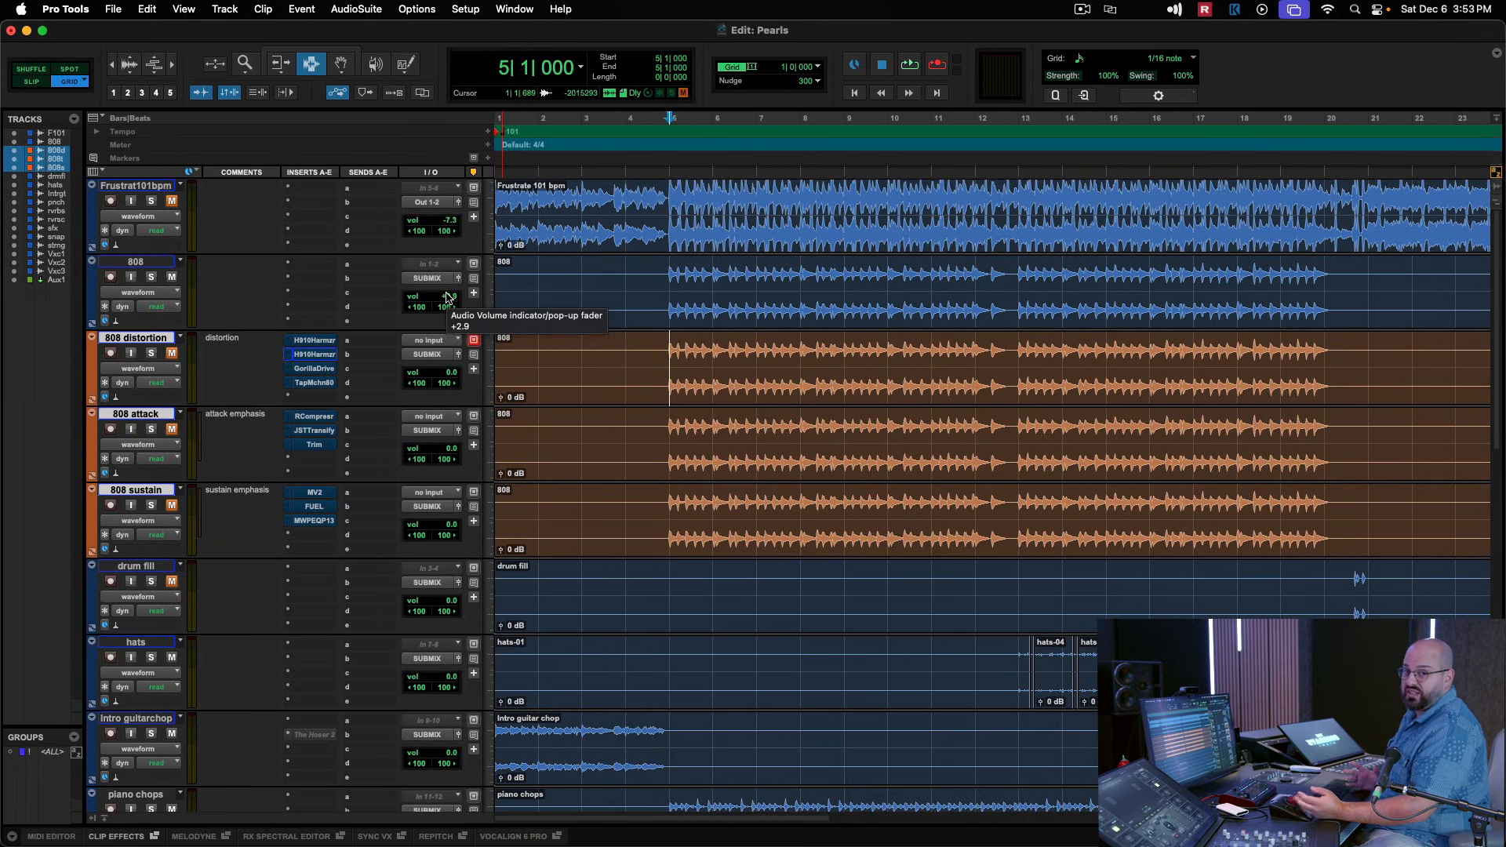
key(space)
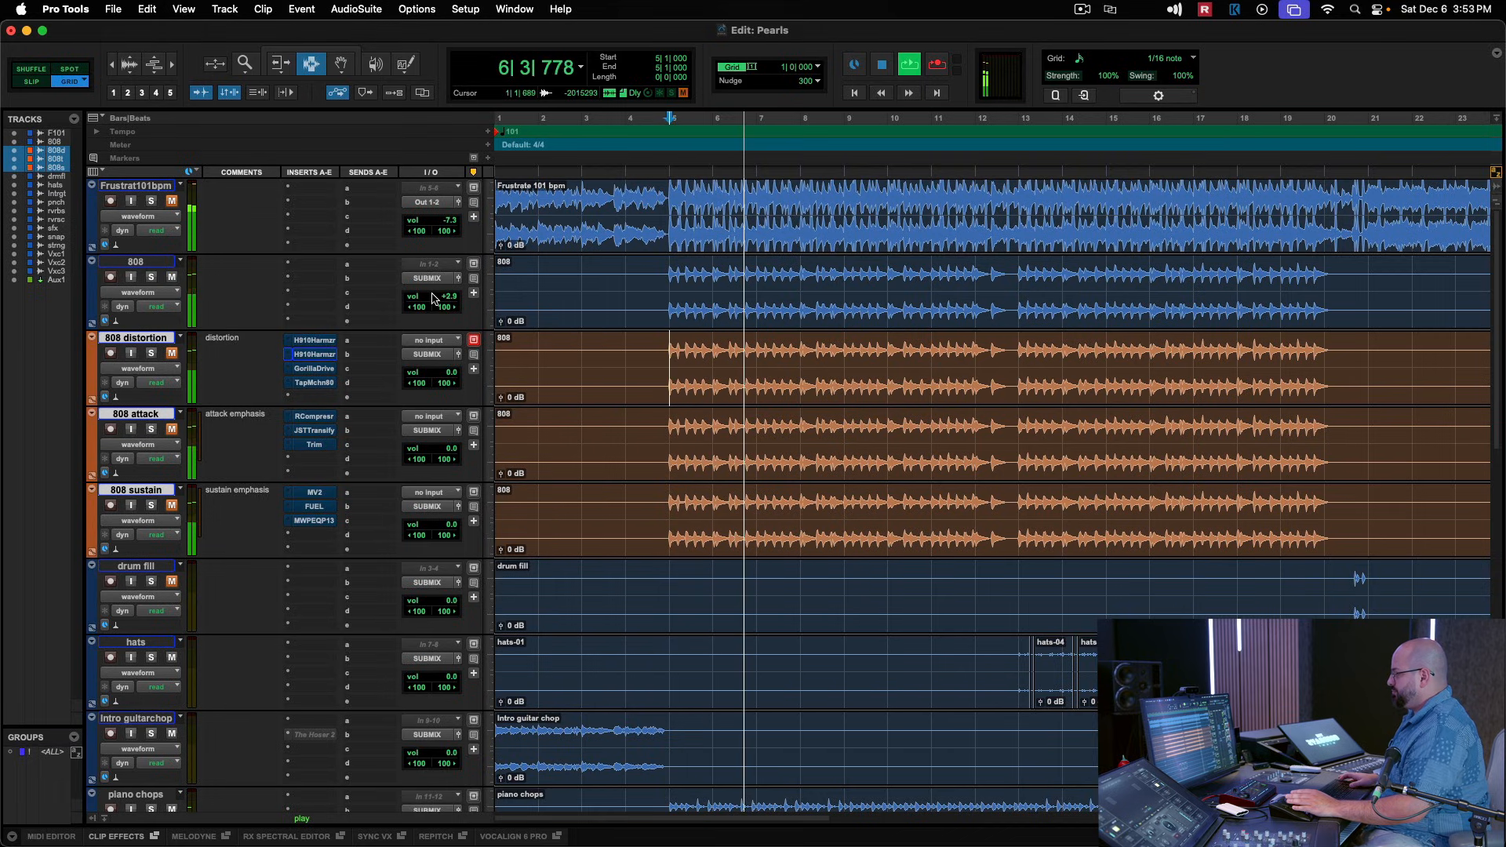
alt+click(433, 298)
key(space)
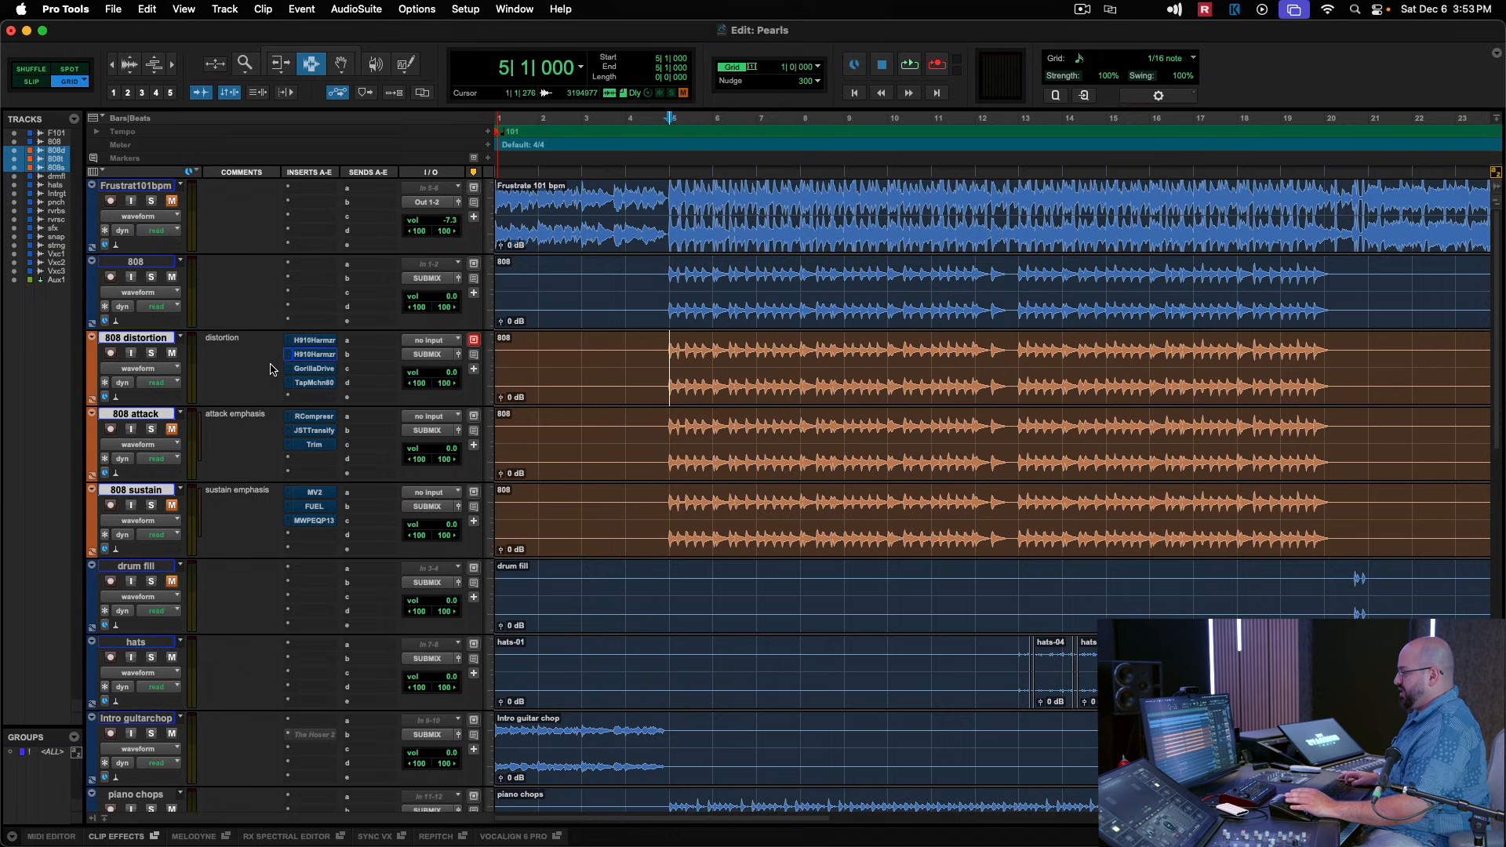
Open the first H910 Harmonizer on the 808 distortion track and compare playback with the effect bypassed and active.
alt+click(156, 340)
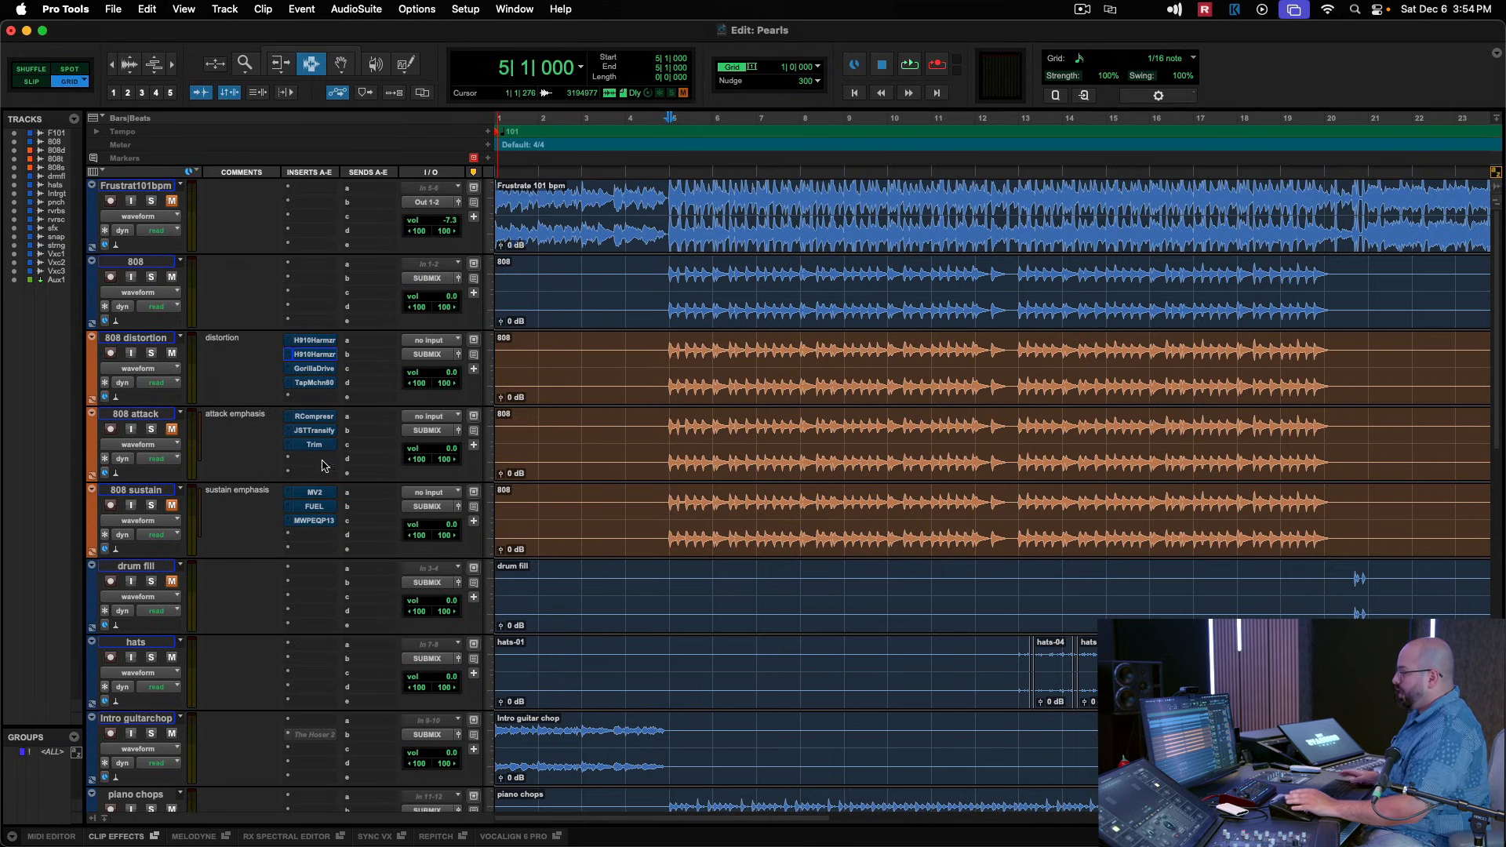
click(311, 340)
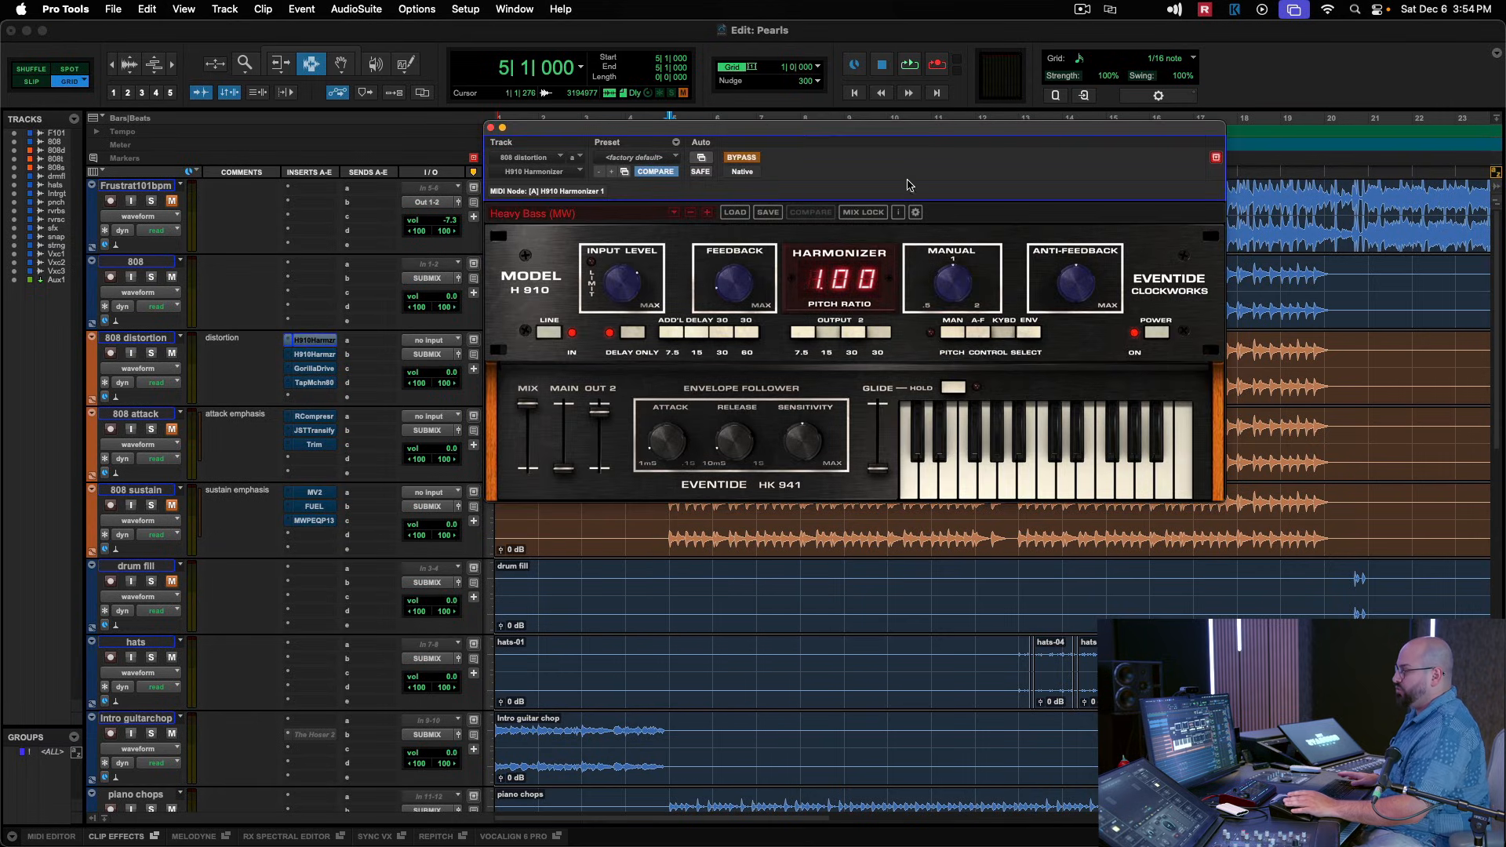
drag(855, 131, 875, 109)
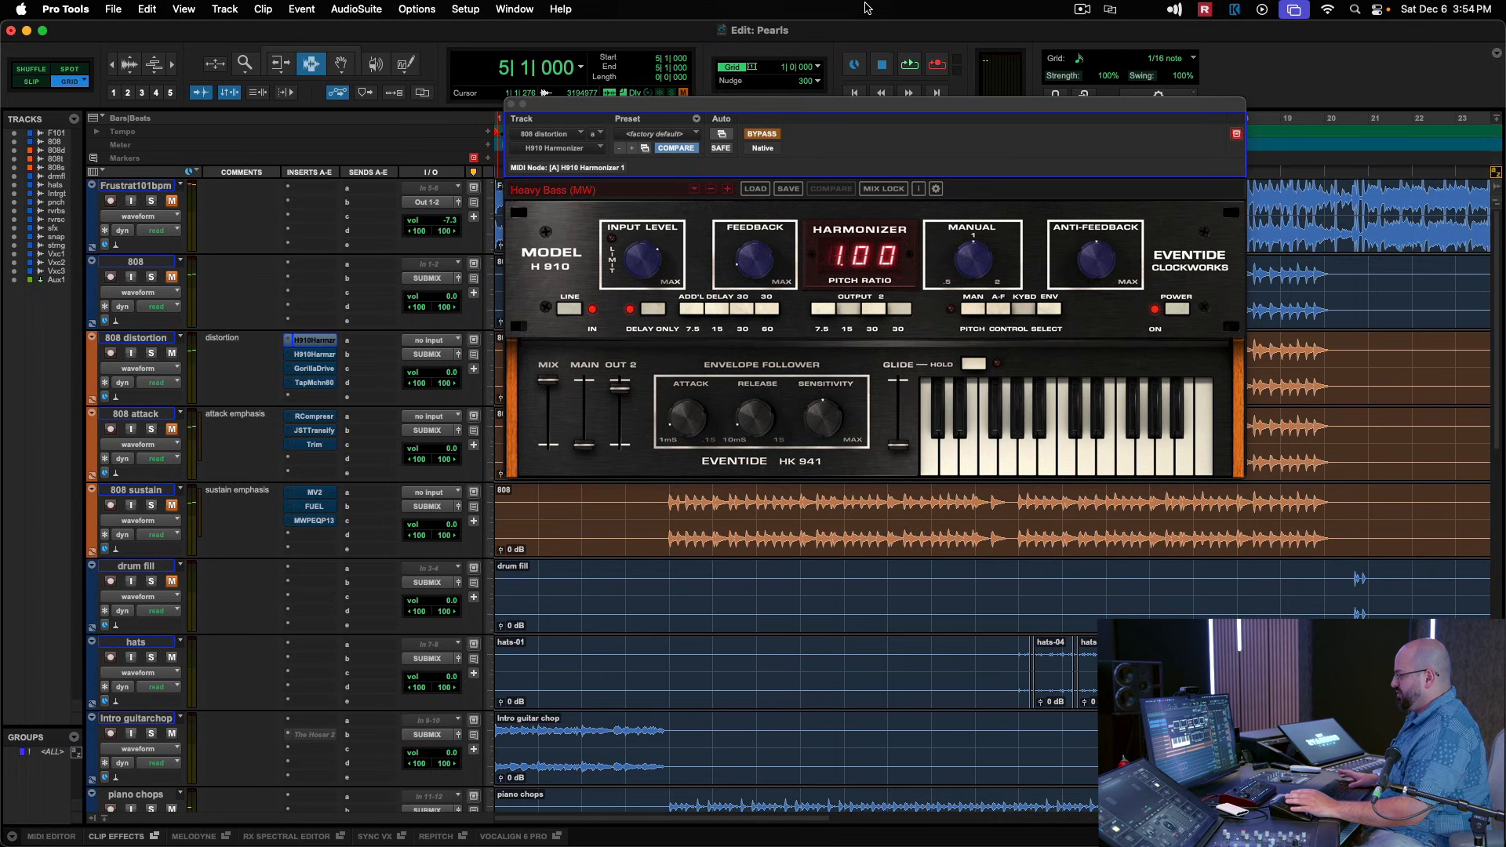
key(space)
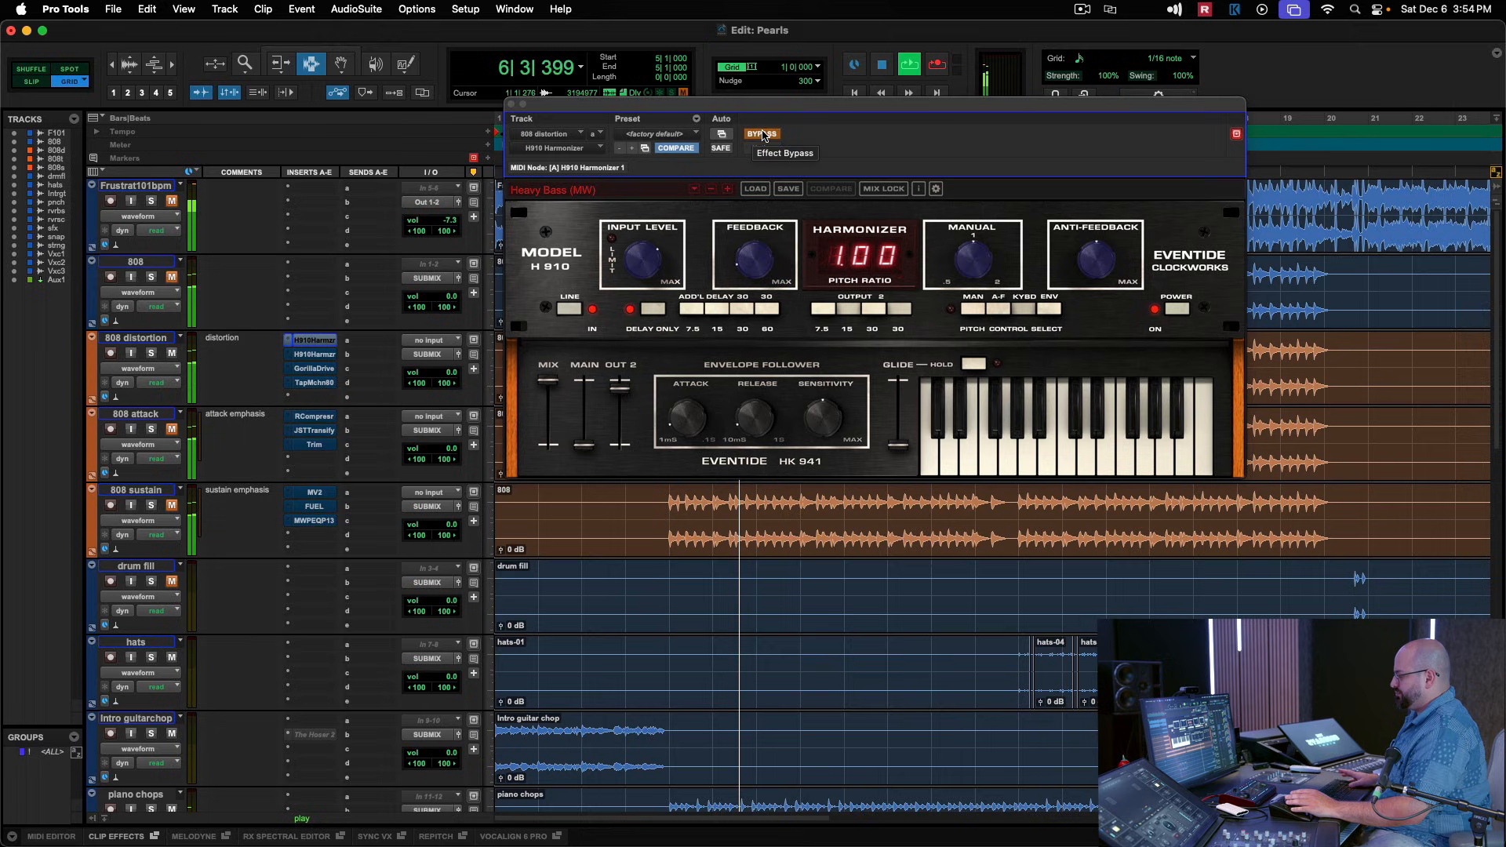
key(space)
key(space)
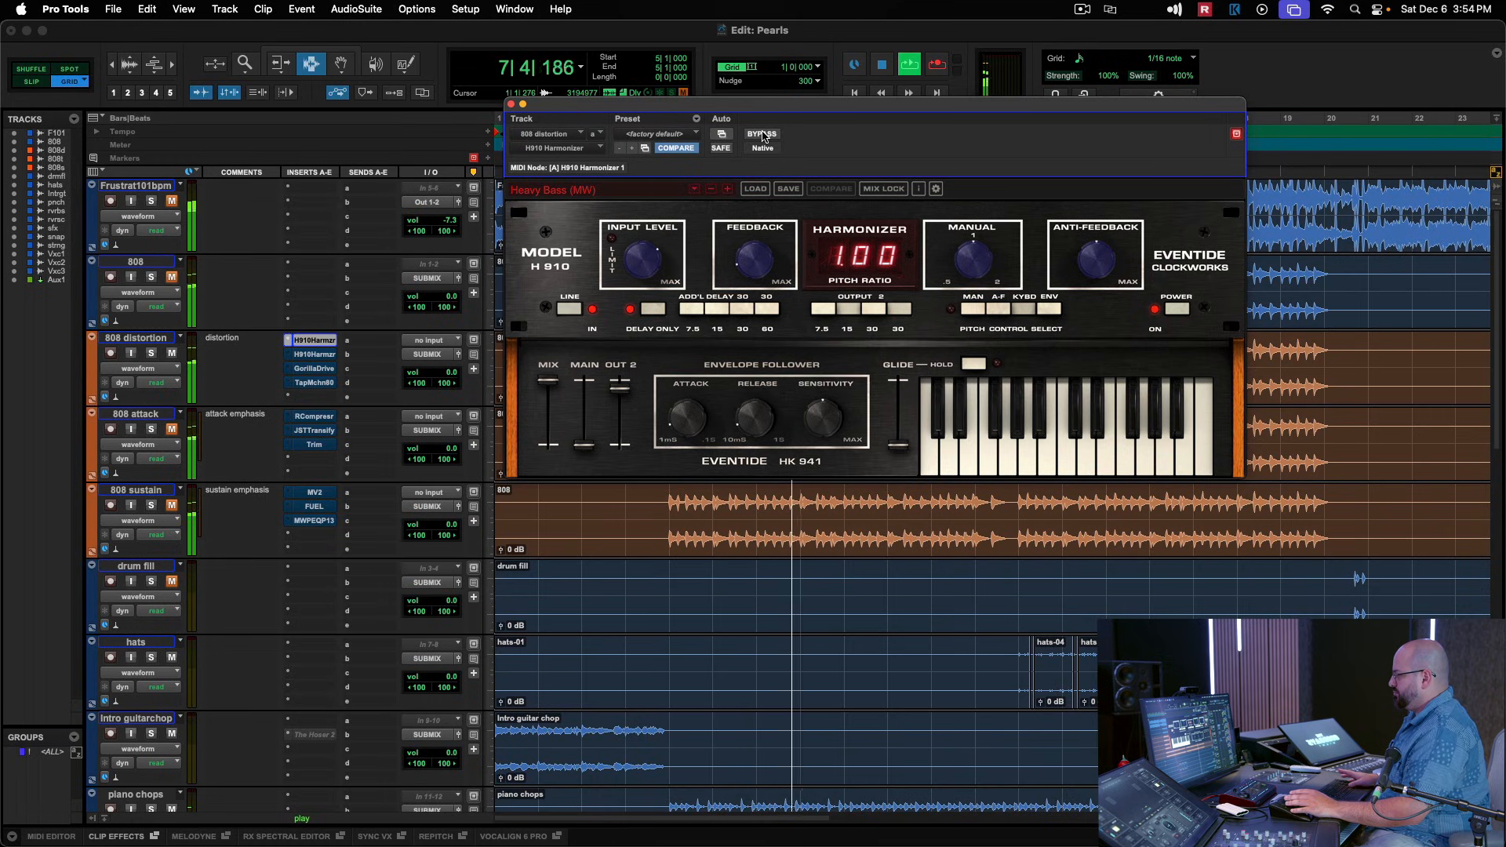
key(space)
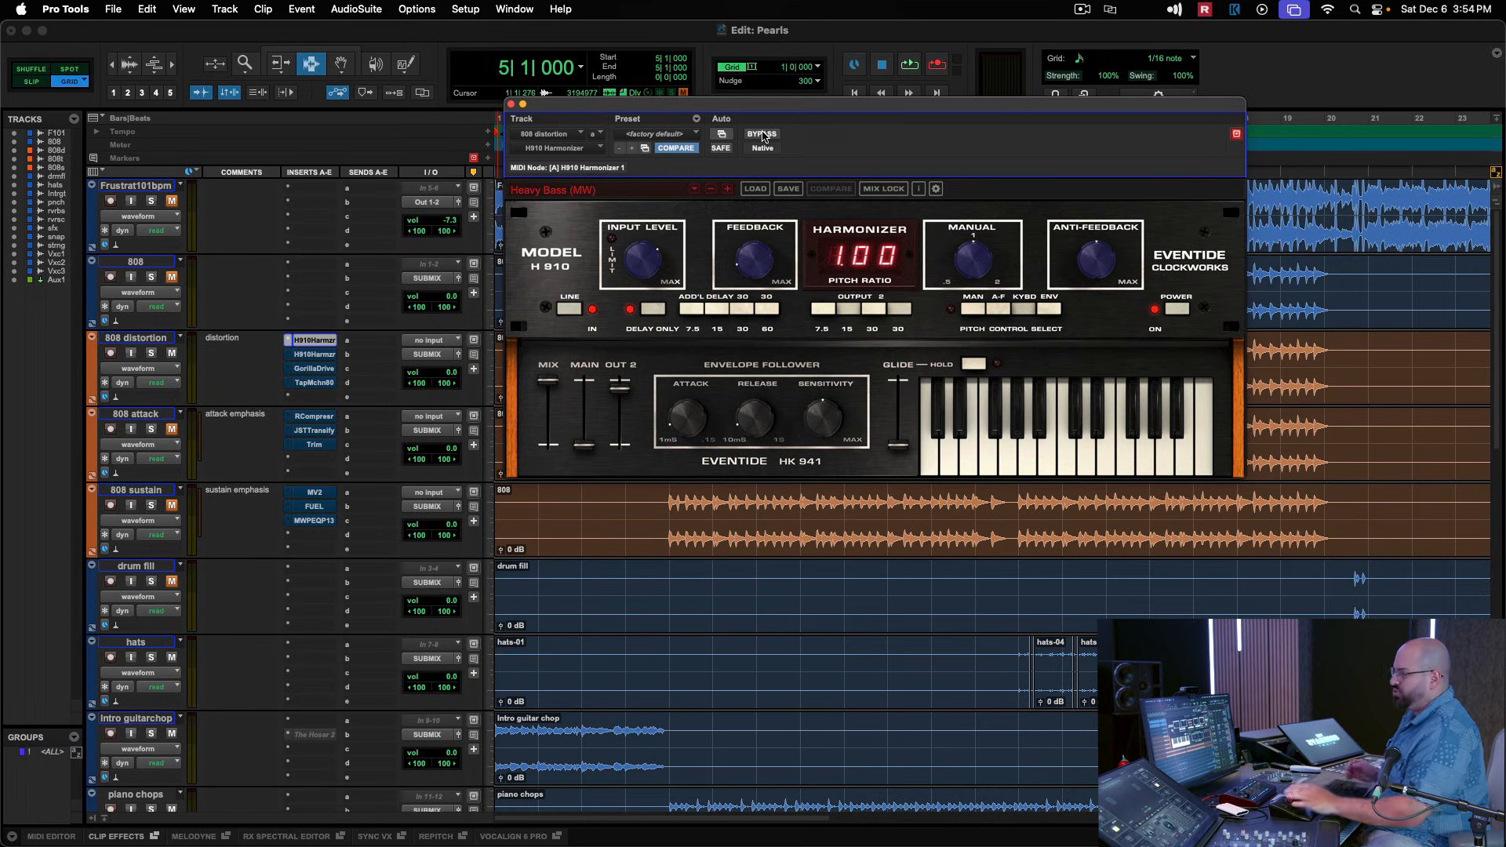
Solo the 808 distortion track and compare playback with the first H910 Harmonizer bypassed and active.
click(153, 354)
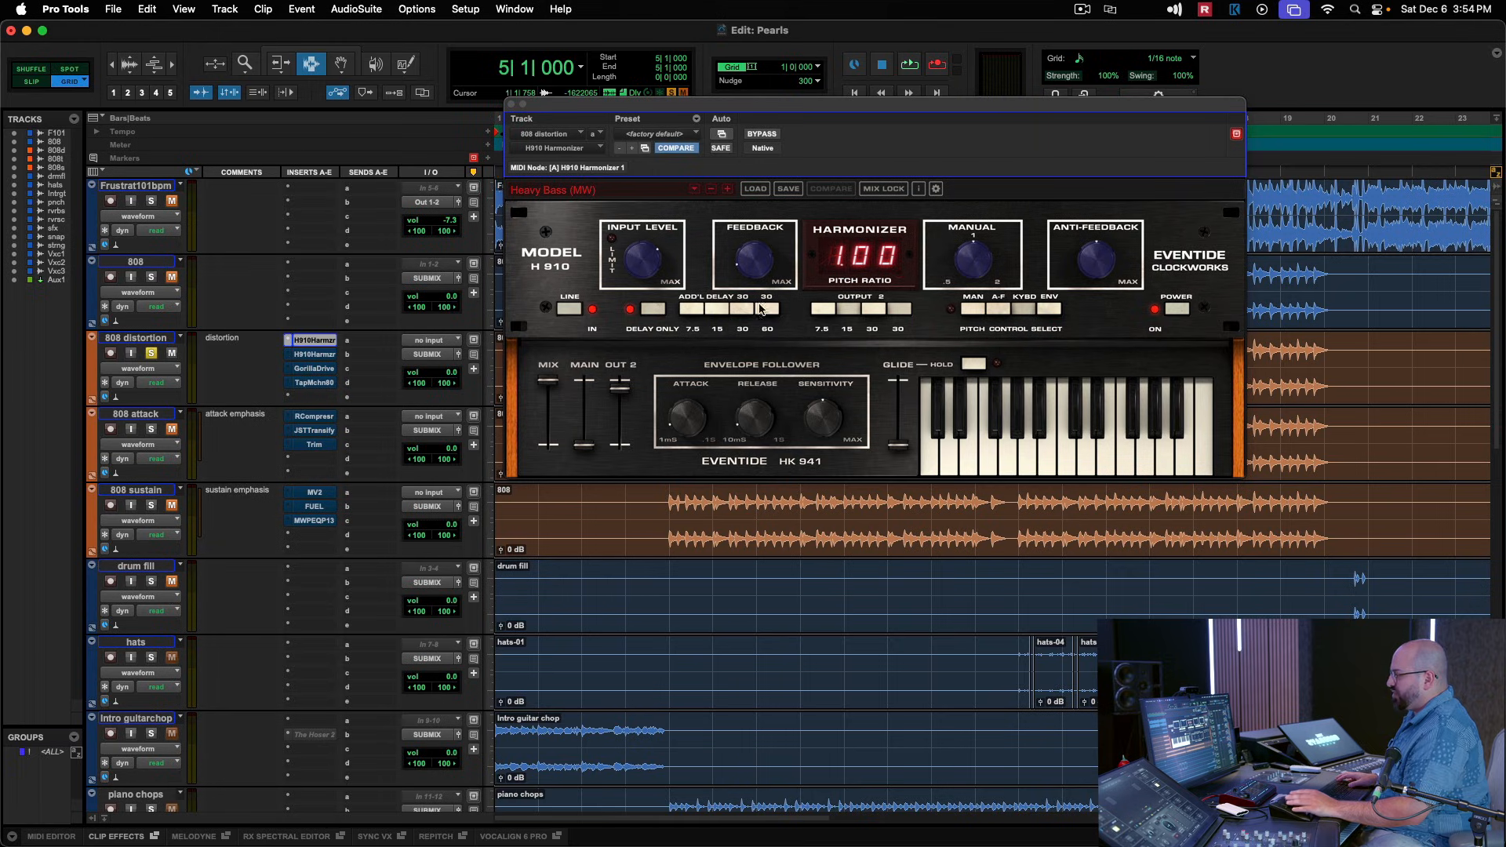
click(764, 134)
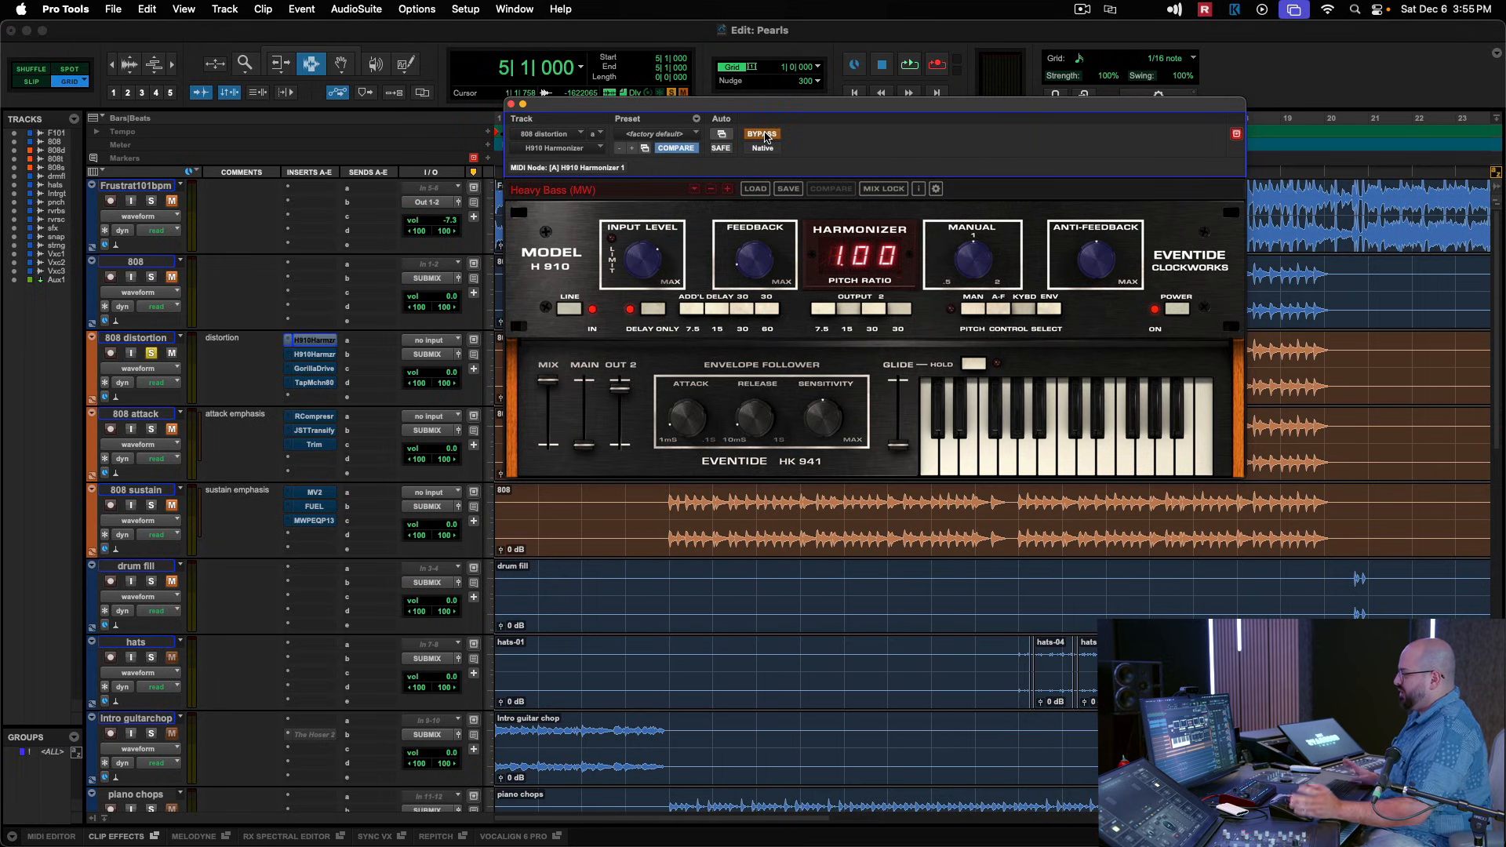
key(space)
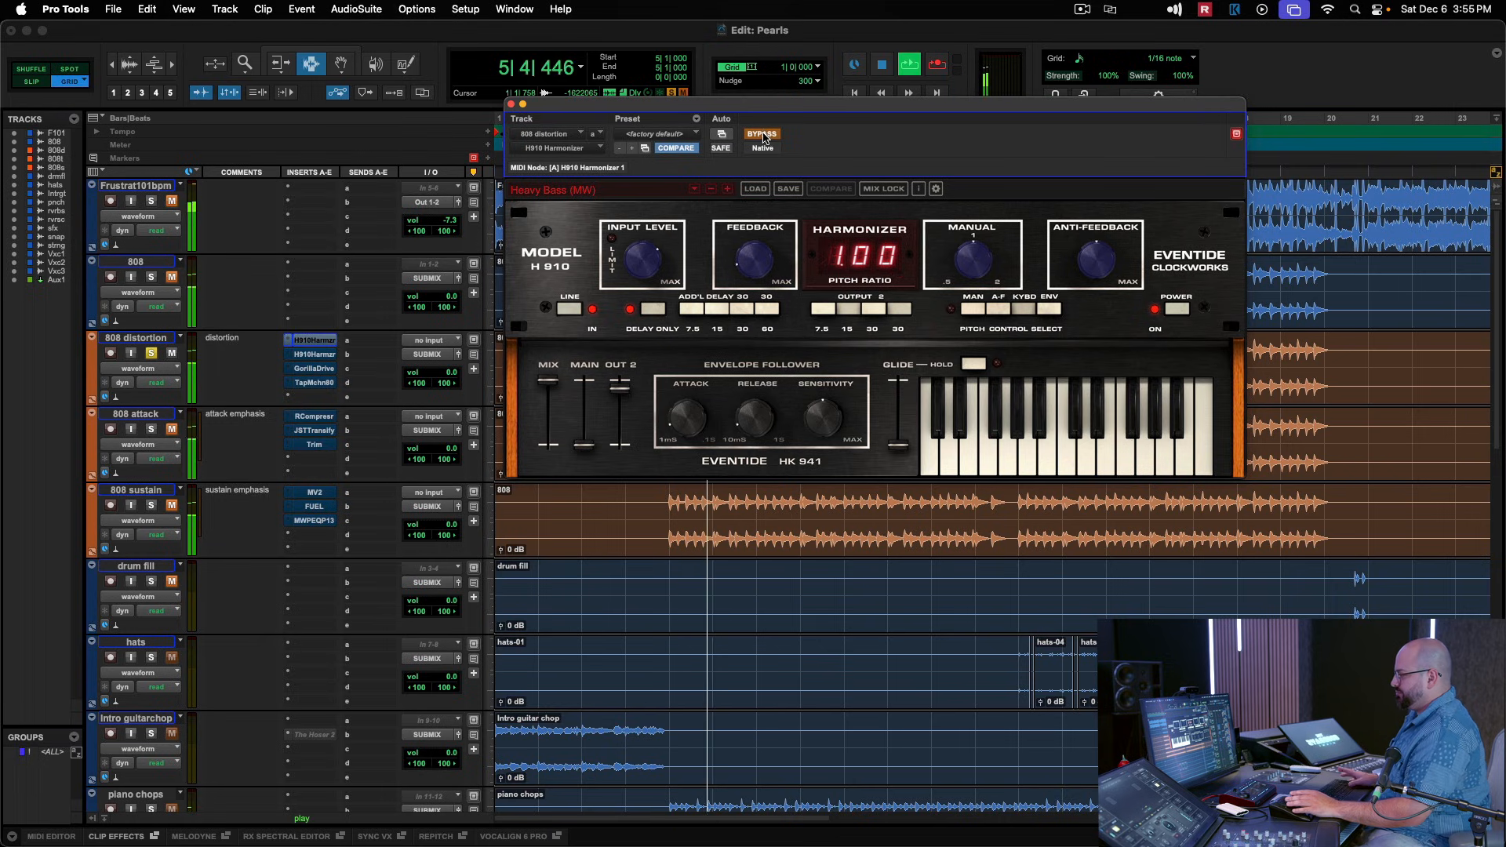
key(space)
click(764, 134)
key(space)
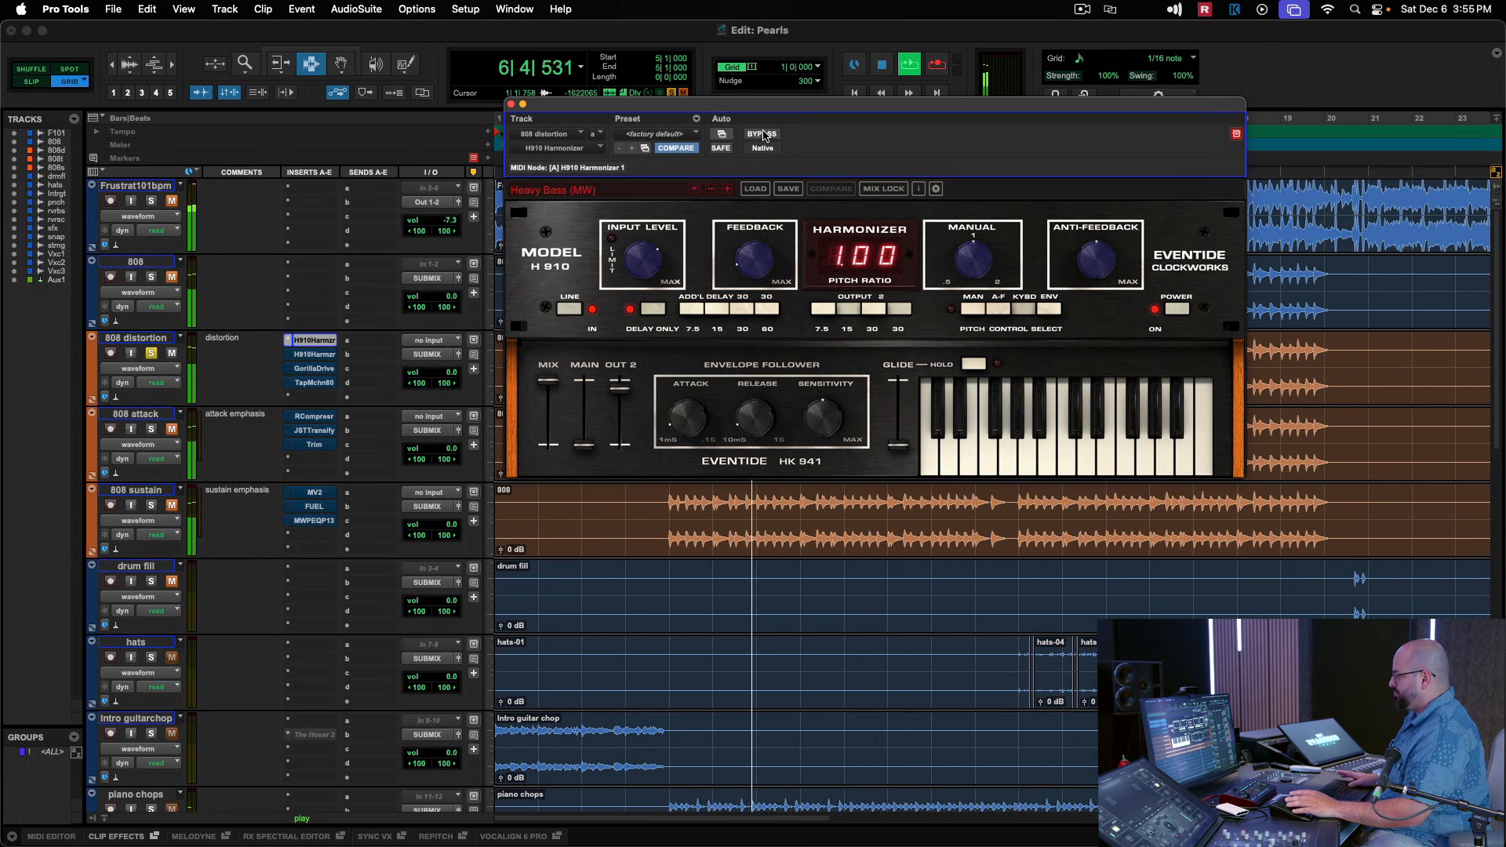
key(space)
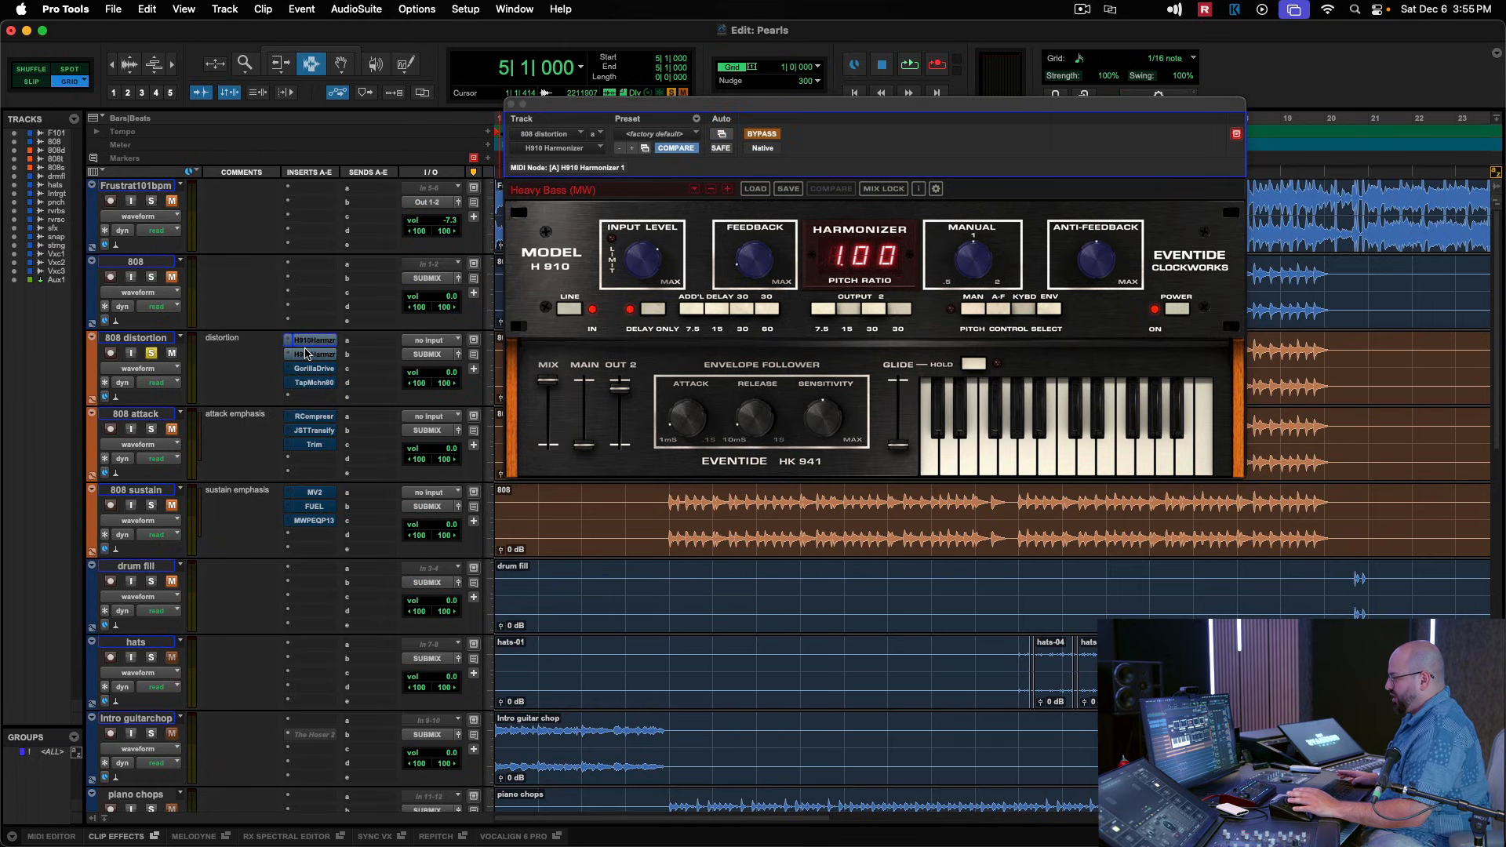
Audition the second H910 Harmonizer on the 808 distortion track with its bypass off, first soloed and again with the solo released.
click(312, 354)
click(761, 134)
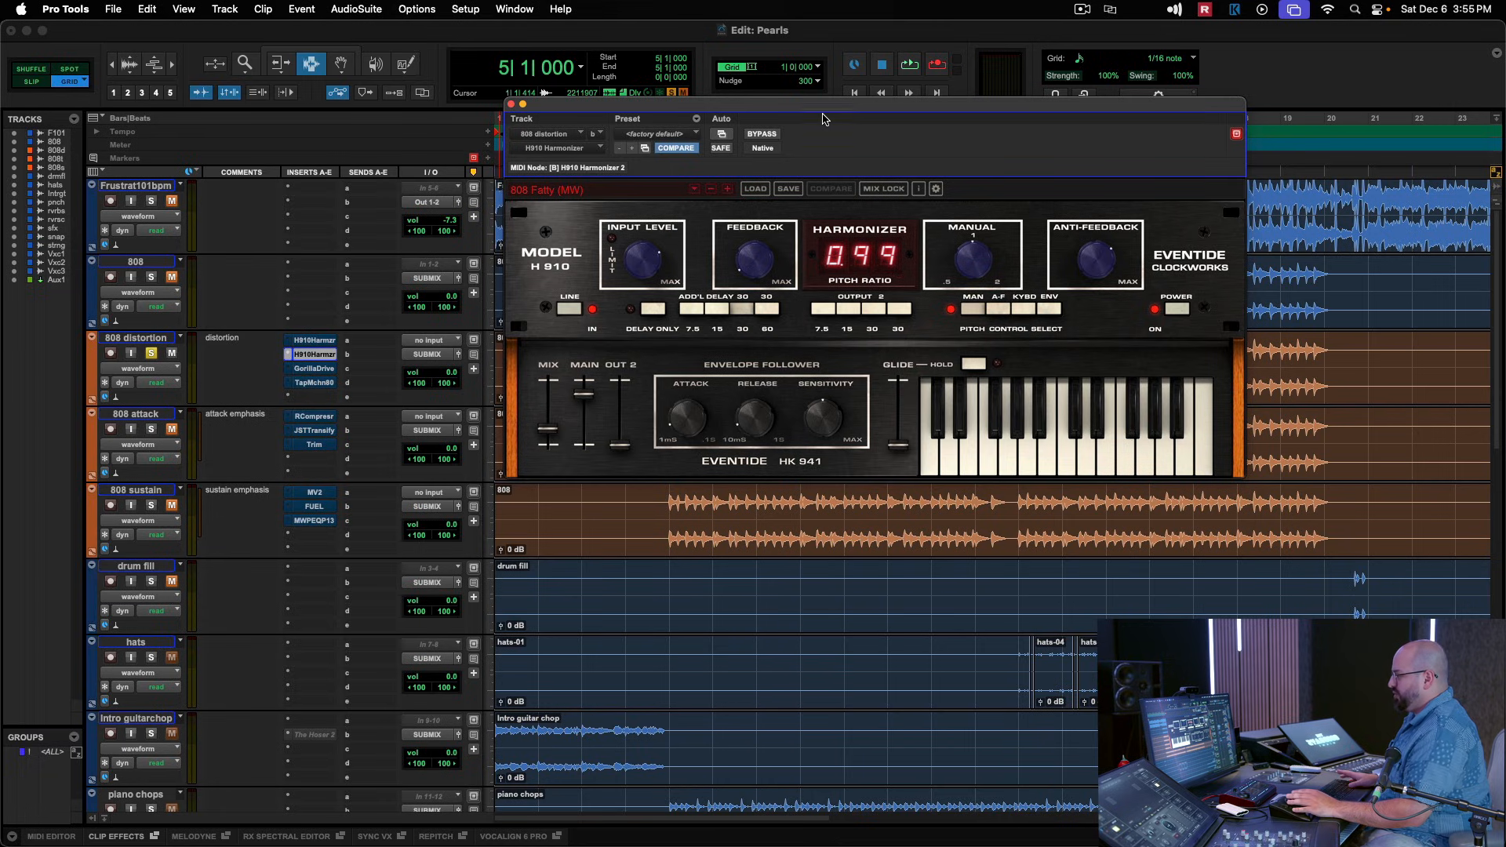
key(space)
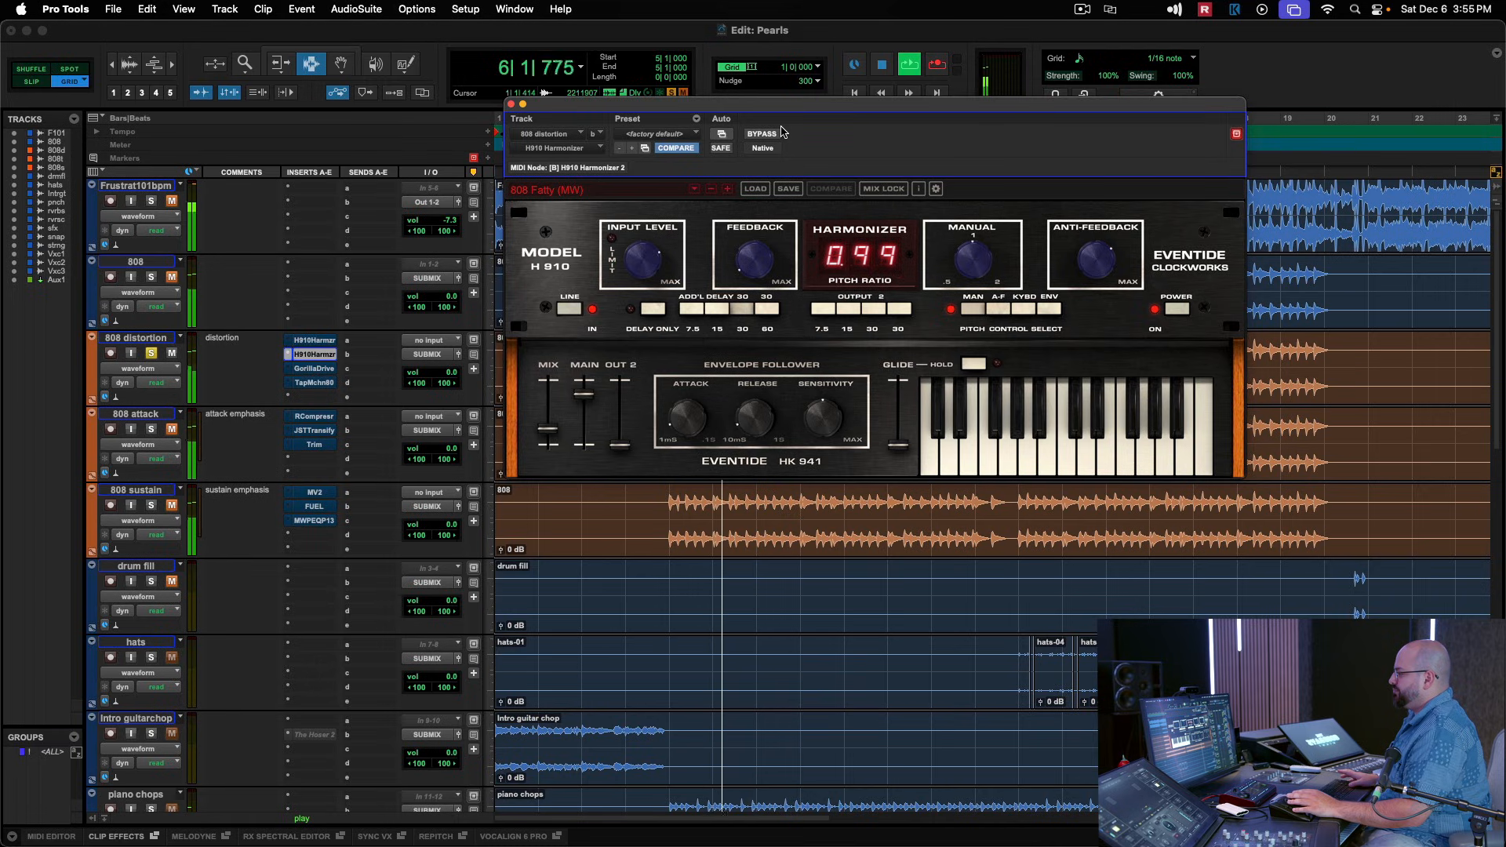
click(154, 353)
key(space)
key(space)
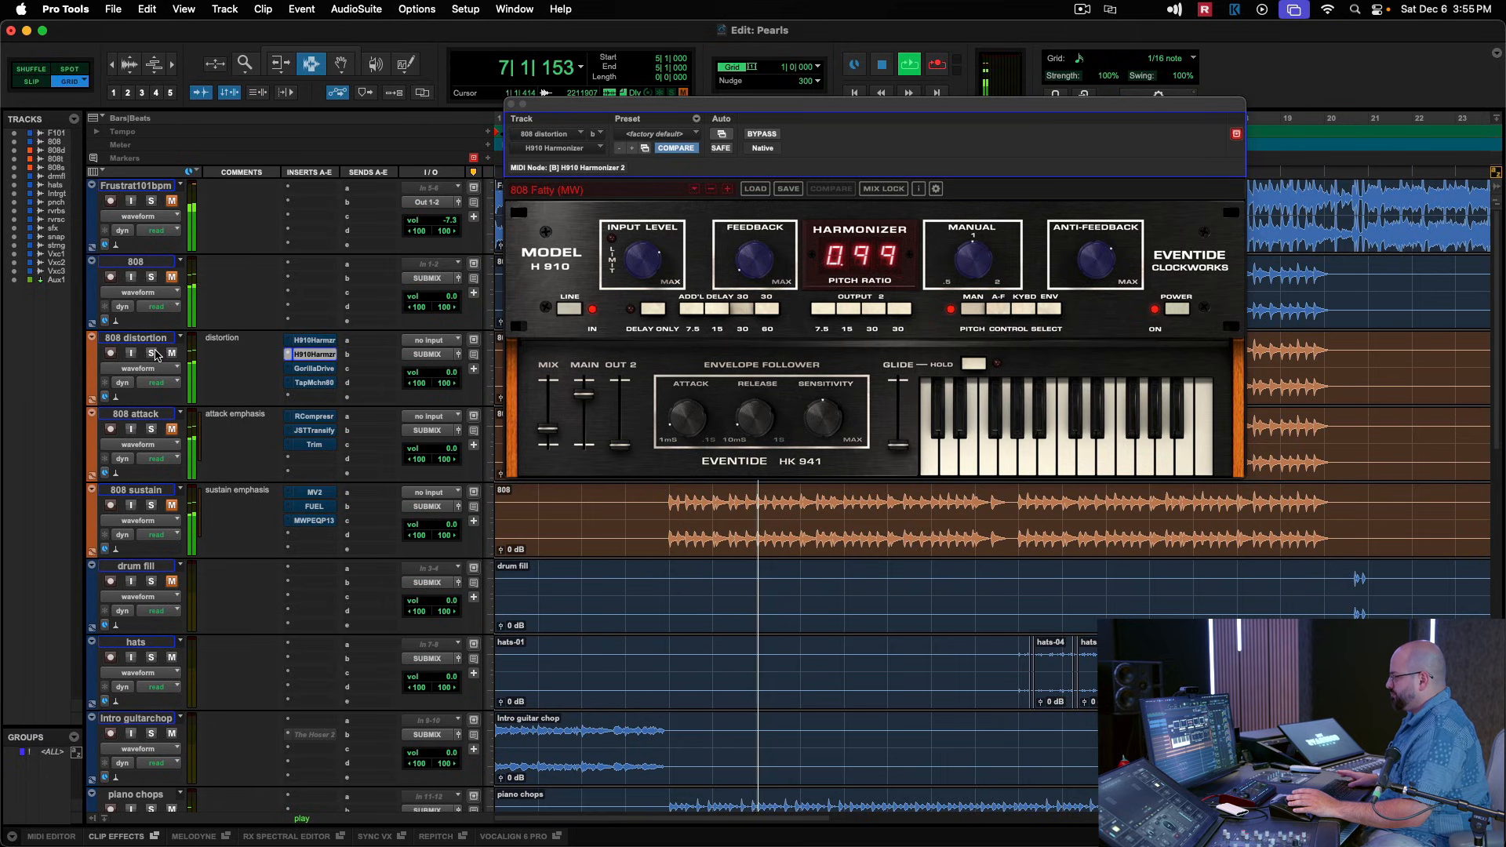
key(space)
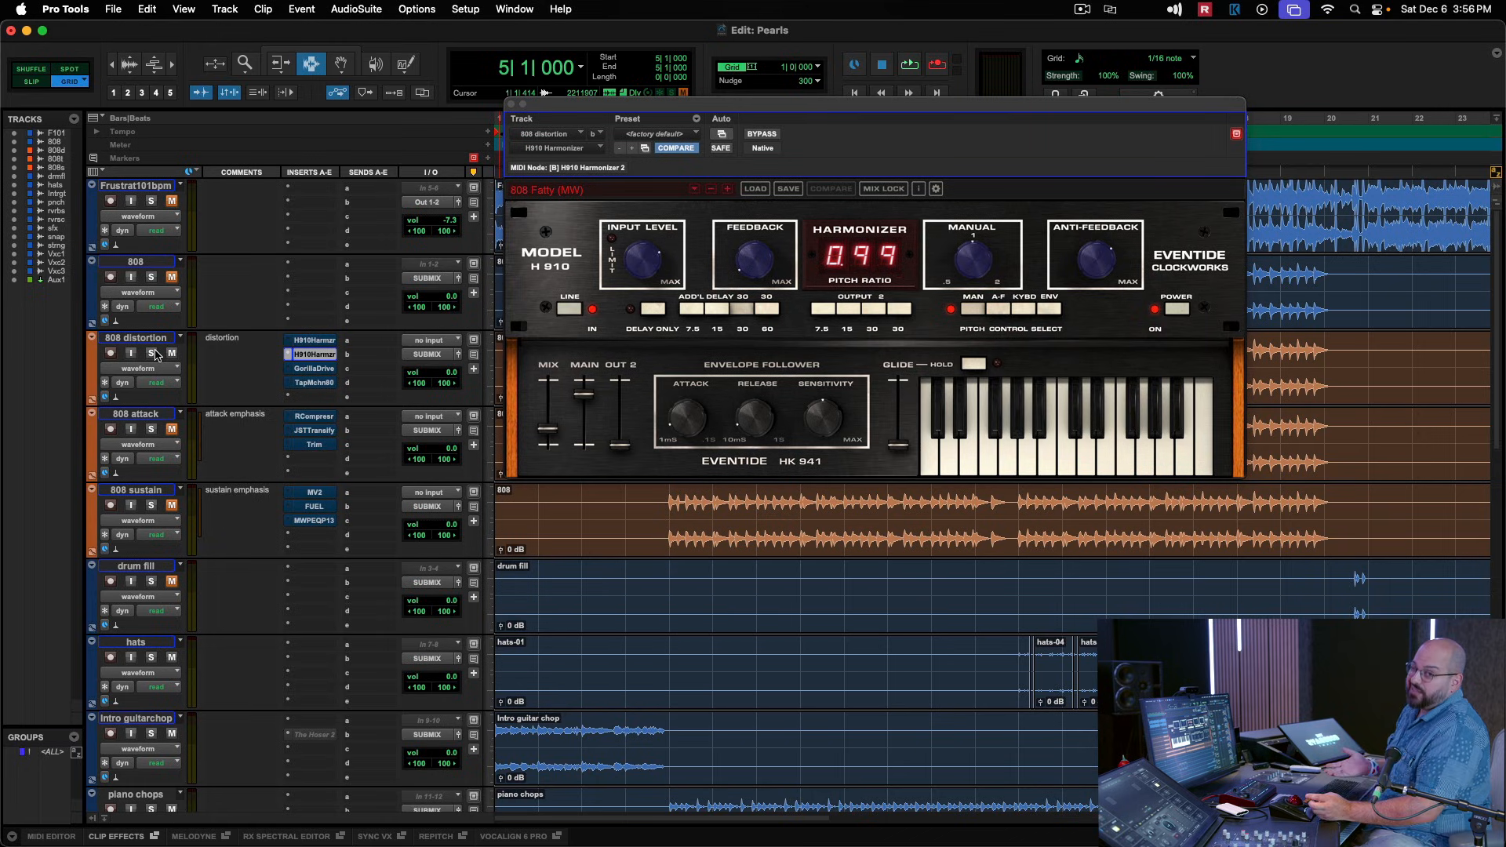
click(512, 104)
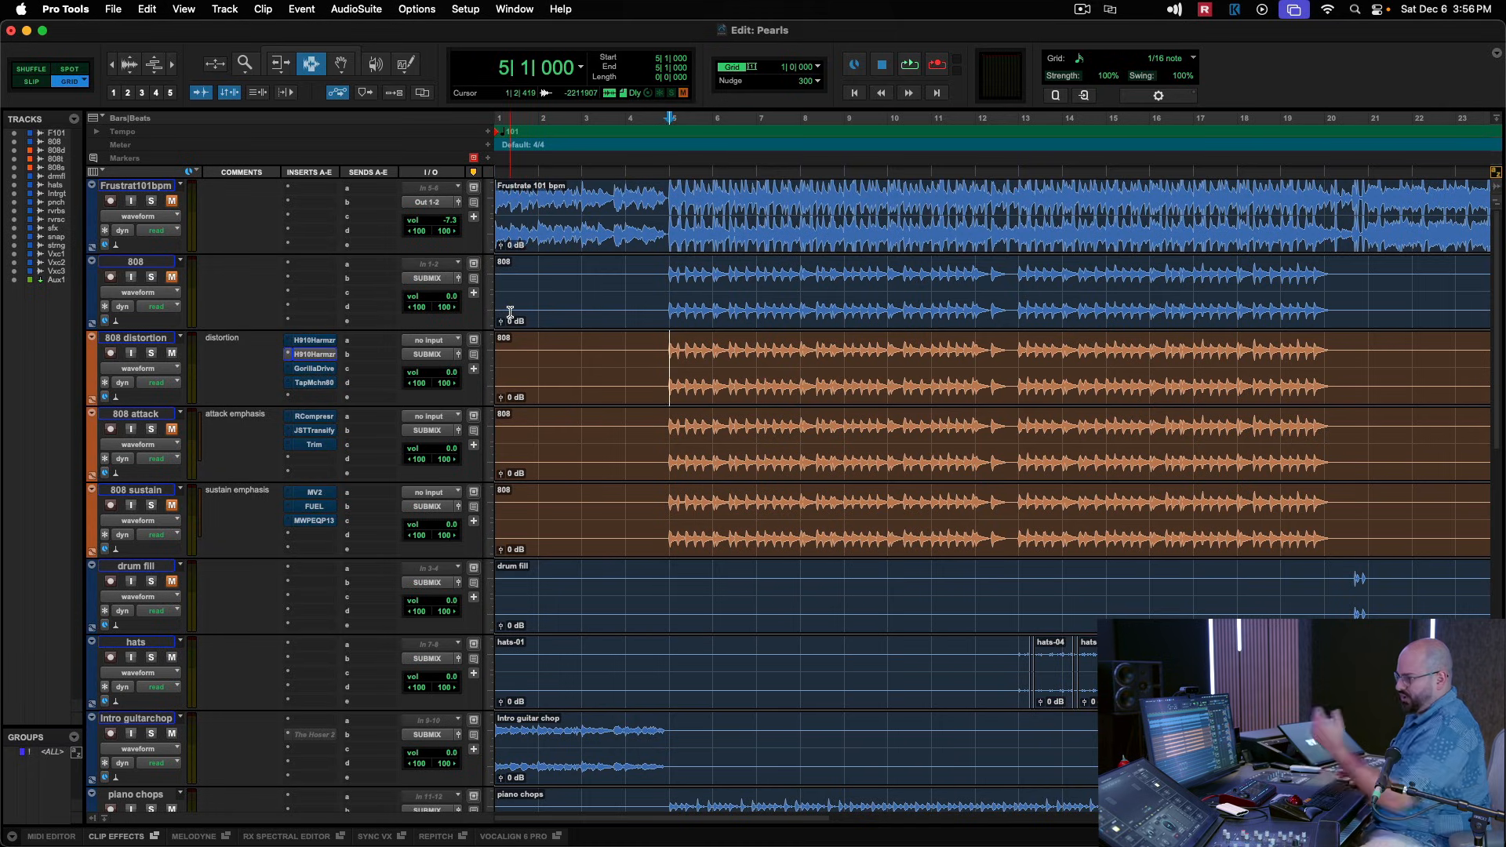
Open Gorilla Drive on the 808 distortion track and compare playback with the pedal bypassed and active.
click(322, 368)
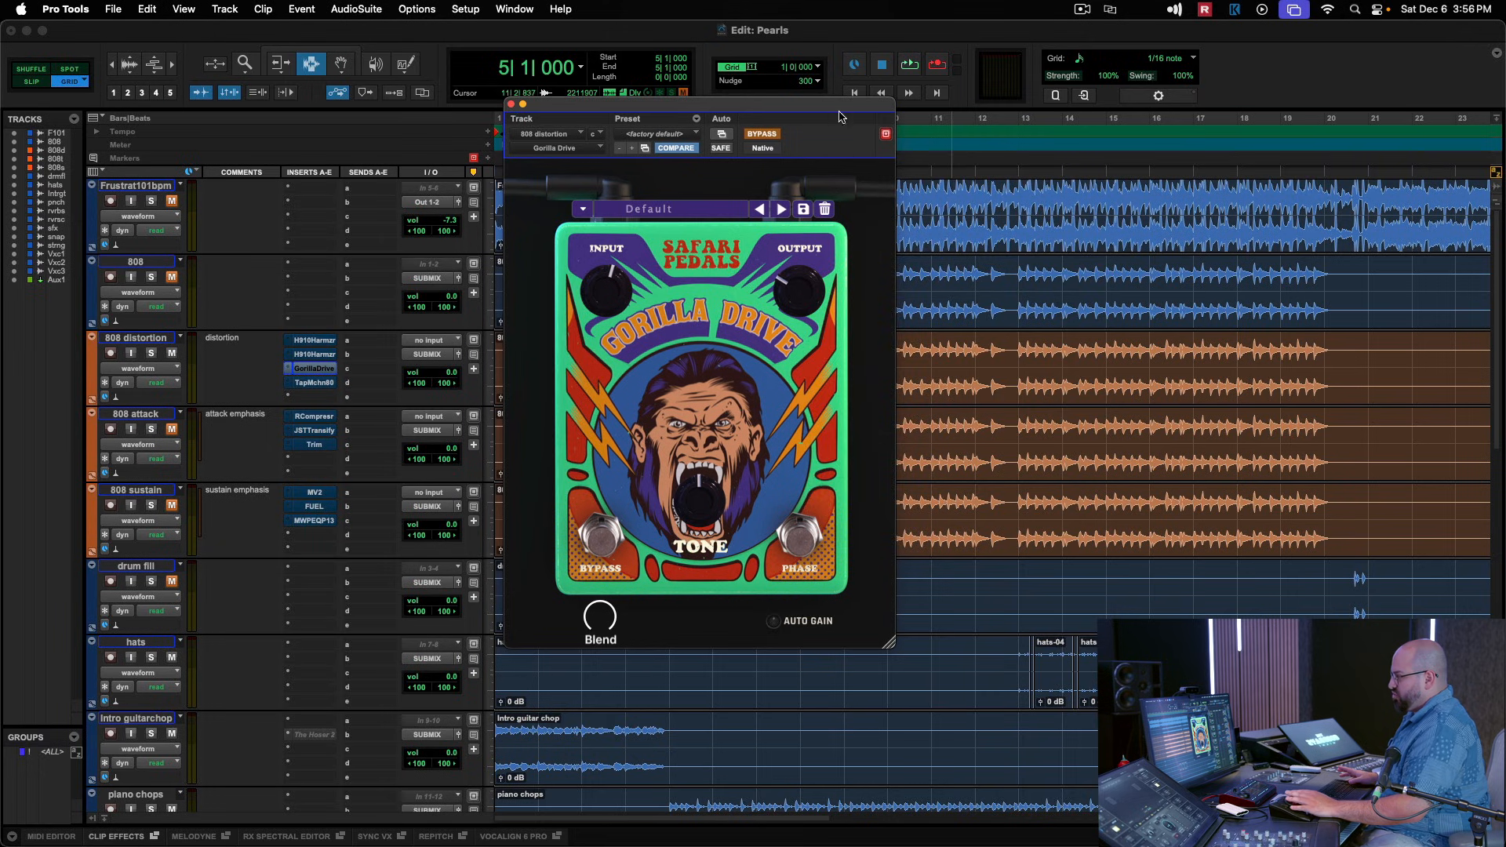
drag(866, 110, 1056, 105)
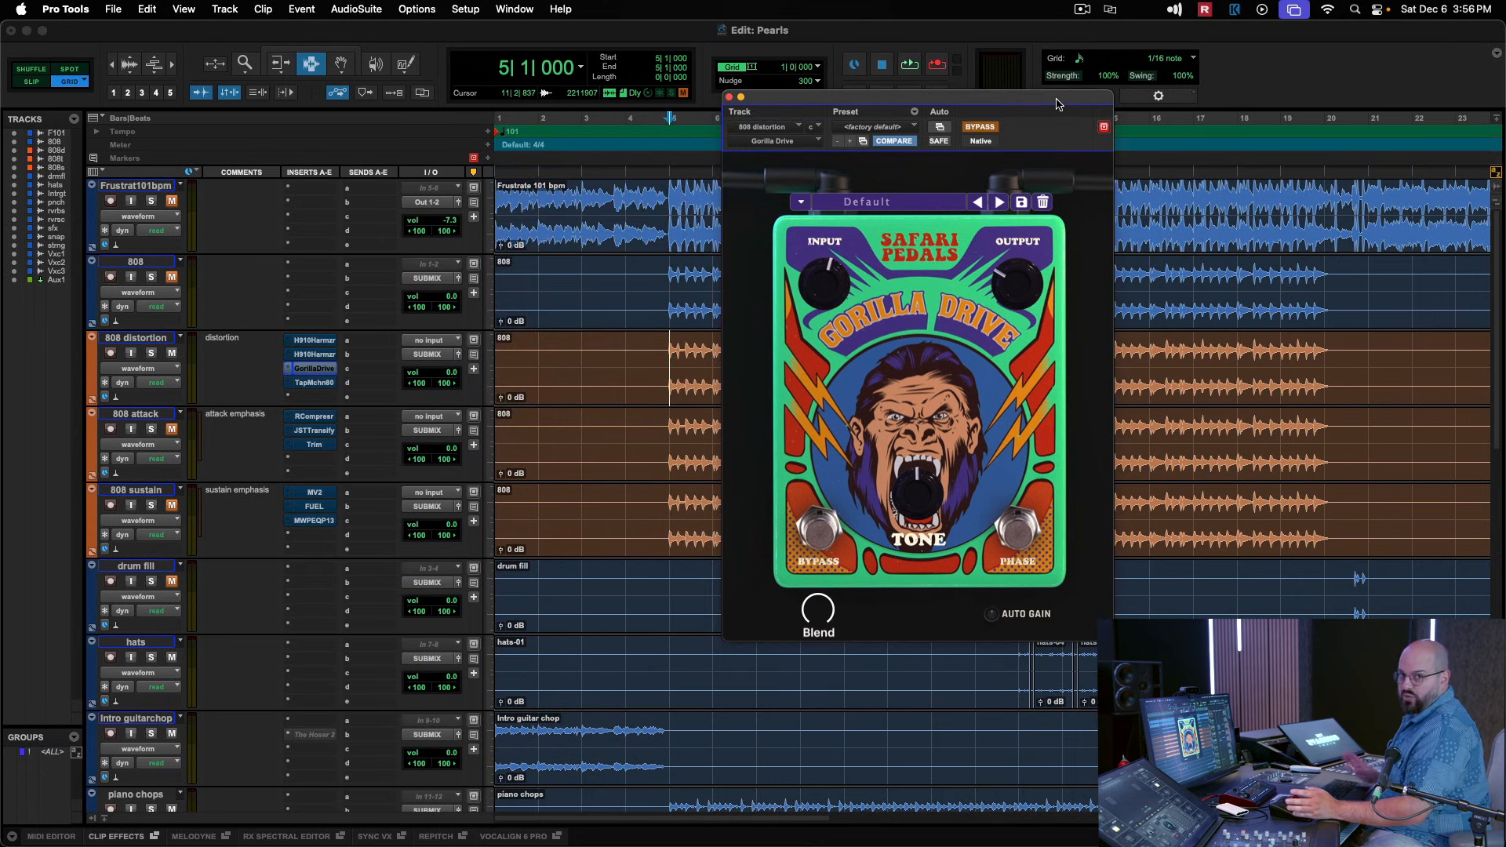
drag(1052, 104, 1005, 84)
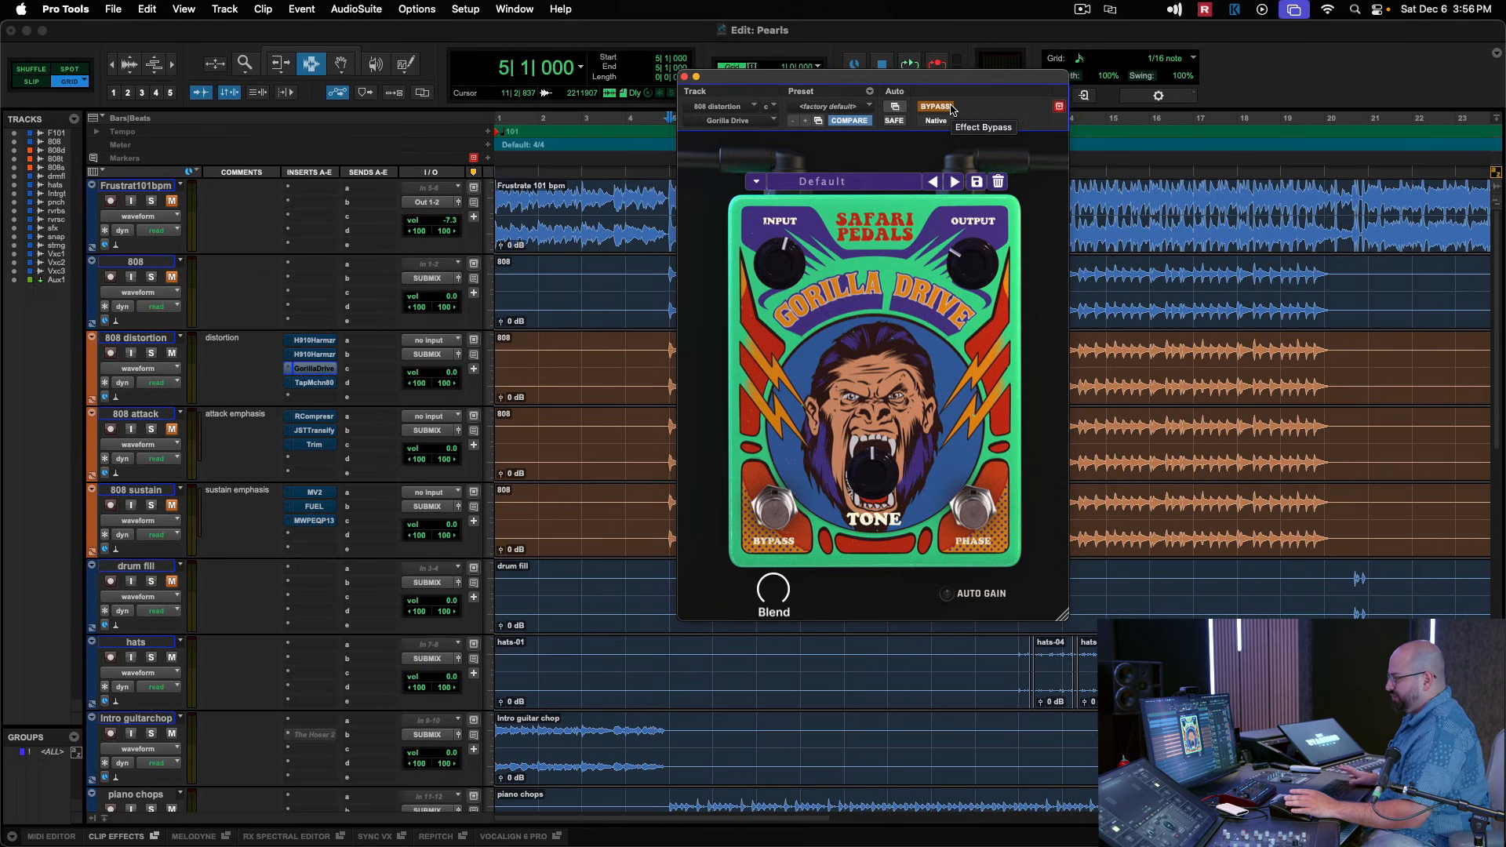
key(space)
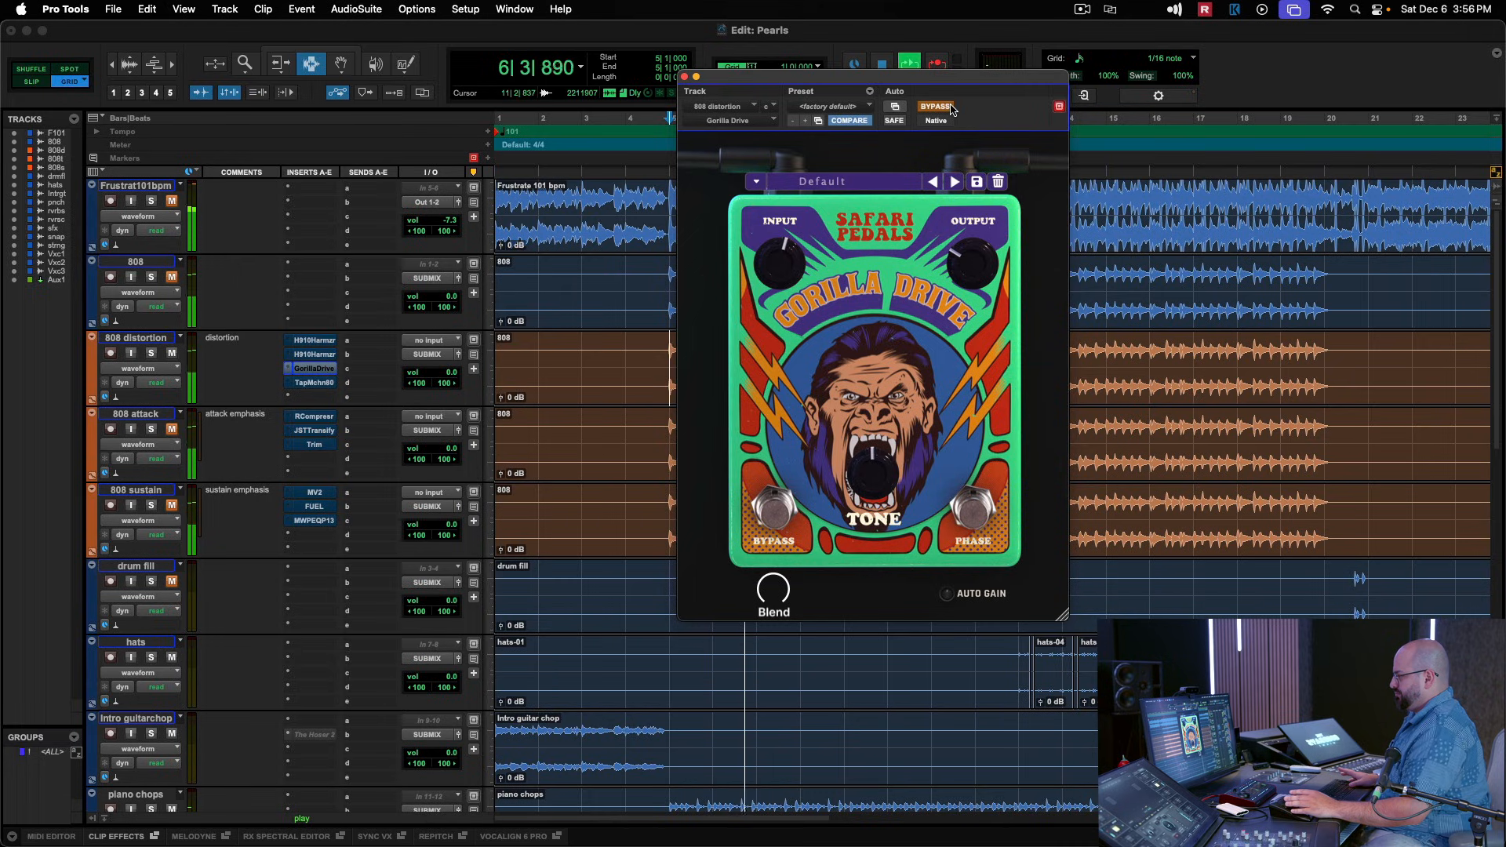
key(space)
click(951, 110)
key(space)
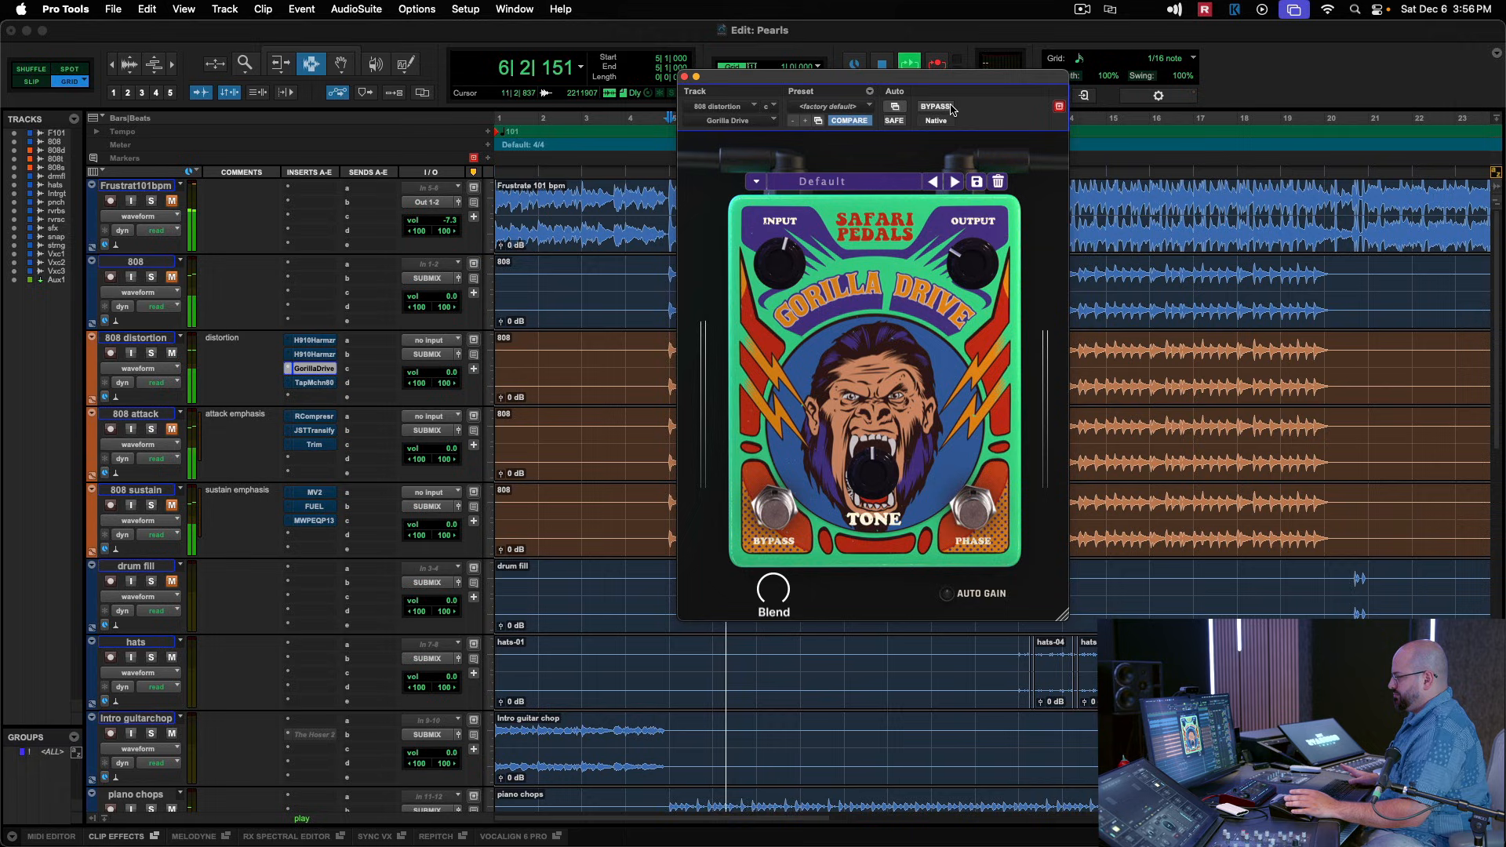
click(685, 77)
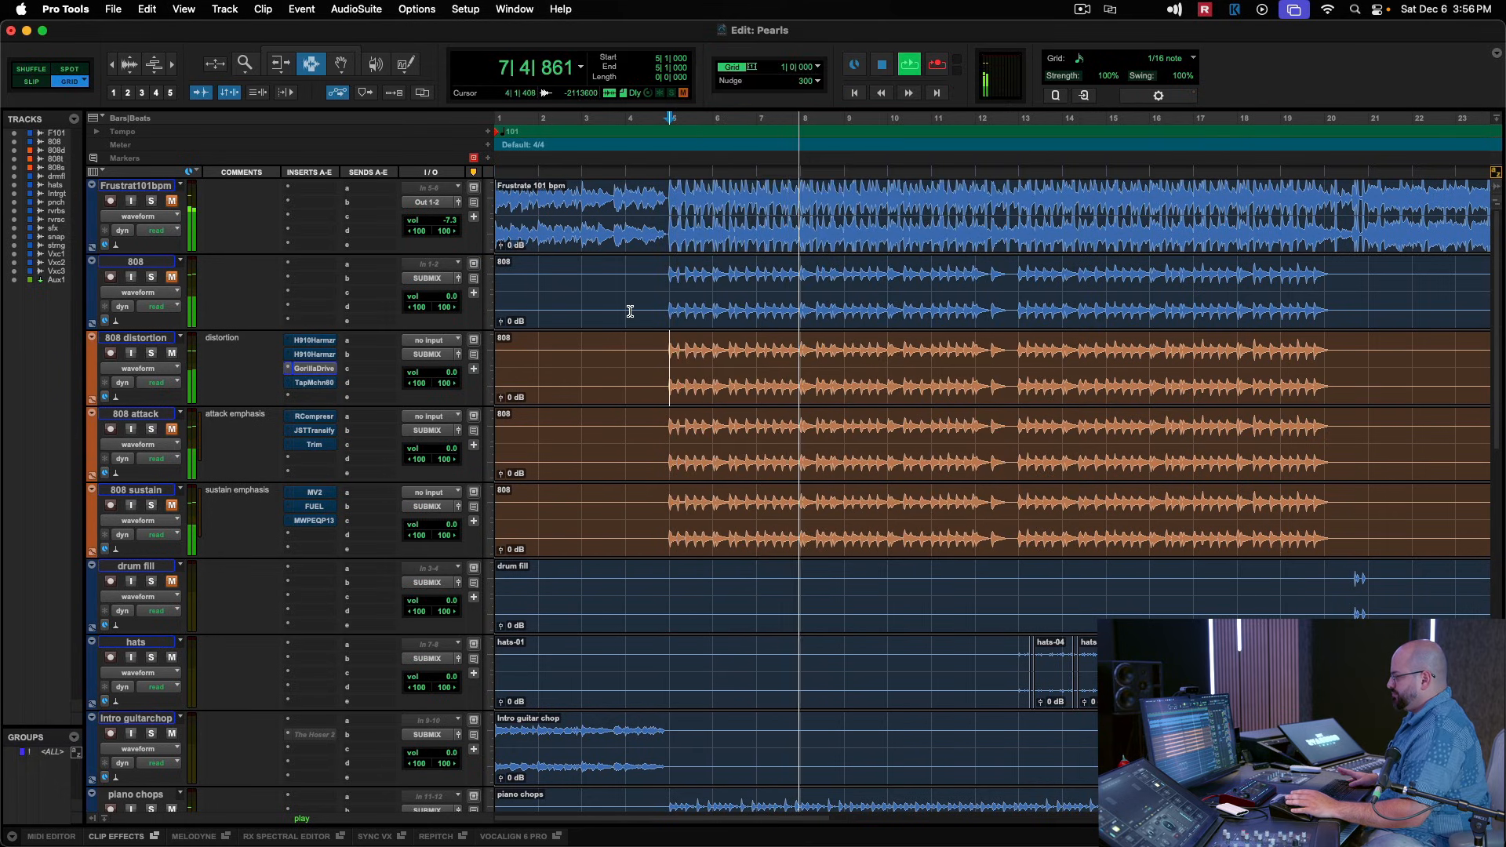
key(space)
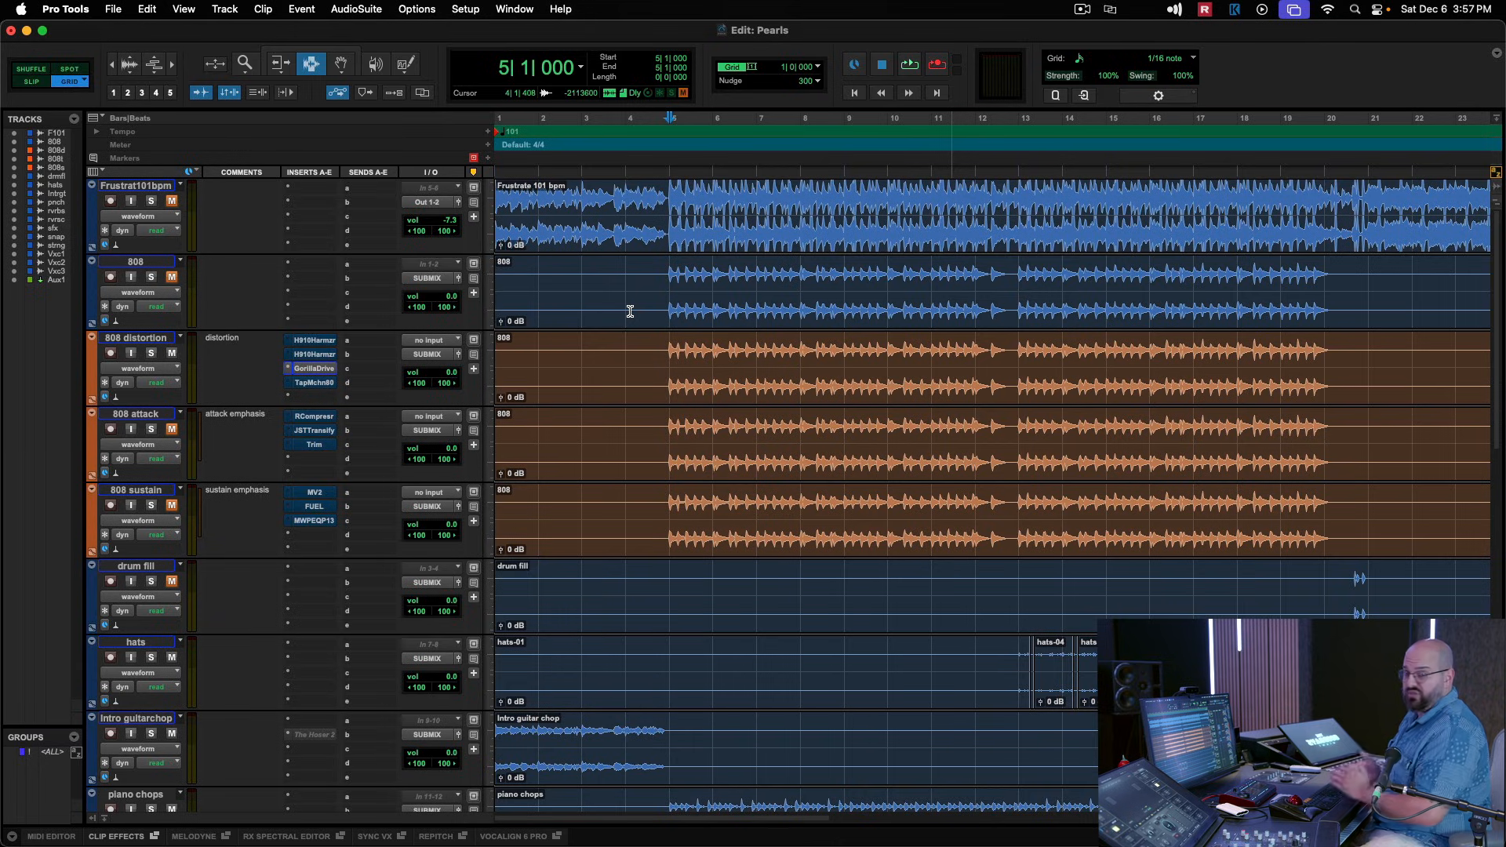
Open Tape Machine 80 on the 808 distortion track and compare playback with the effect bypassed and active.
click(314, 382)
drag(966, 87, 781, 135)
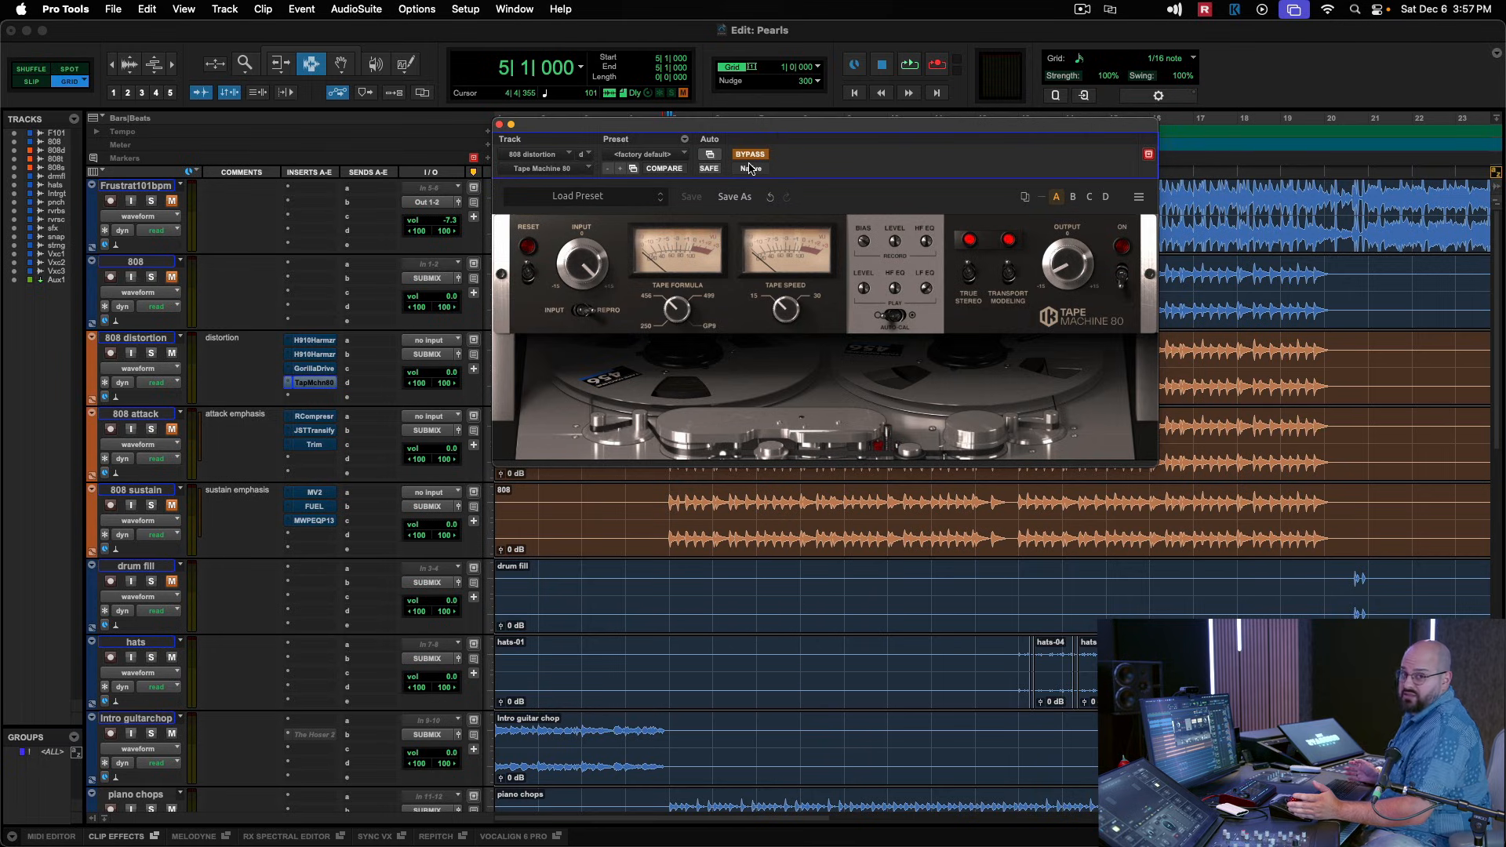
key(space)
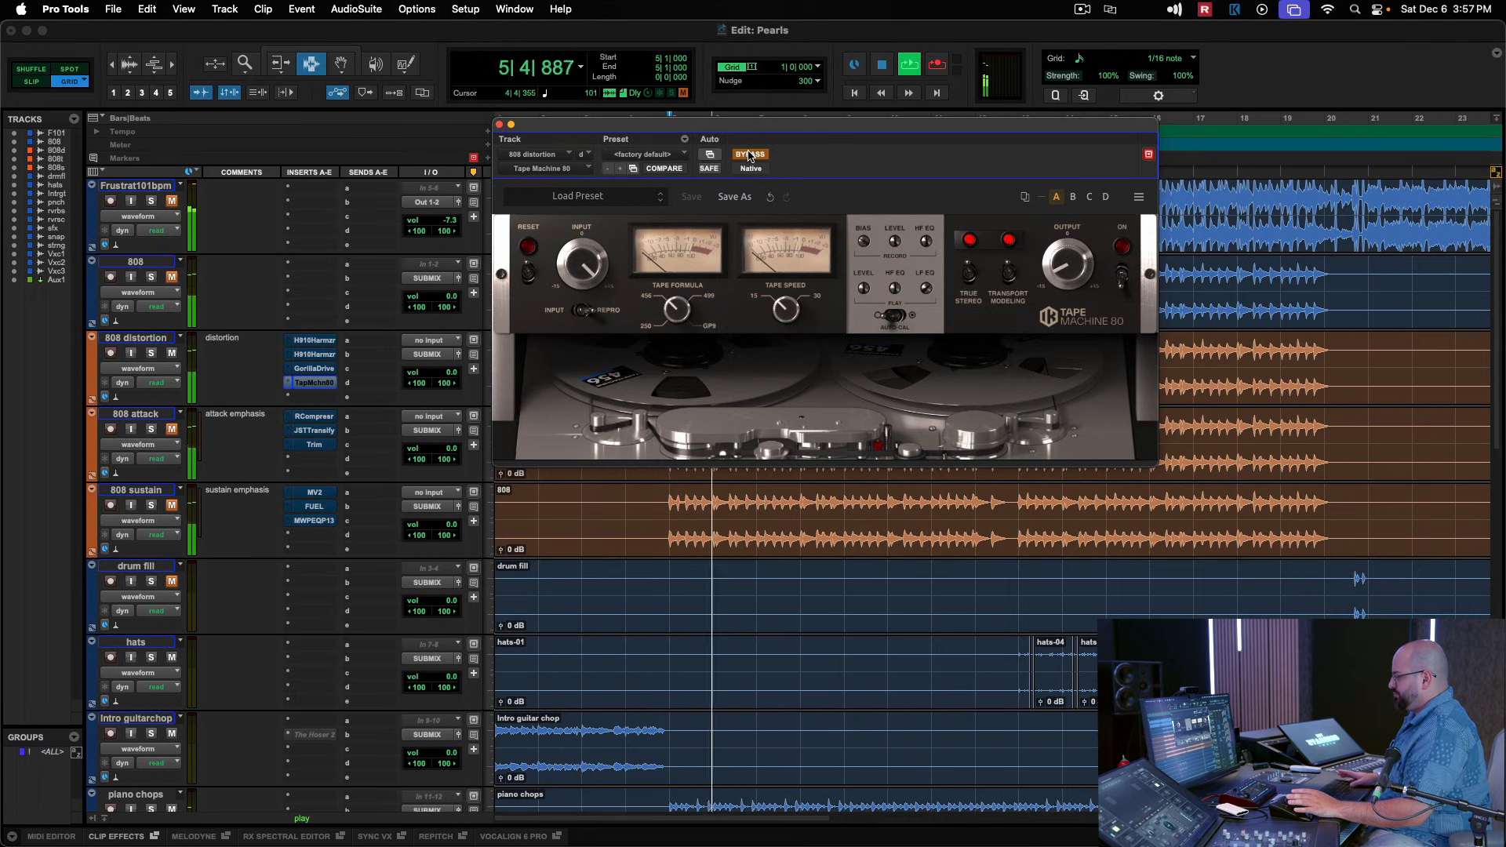
key(space)
key(space)
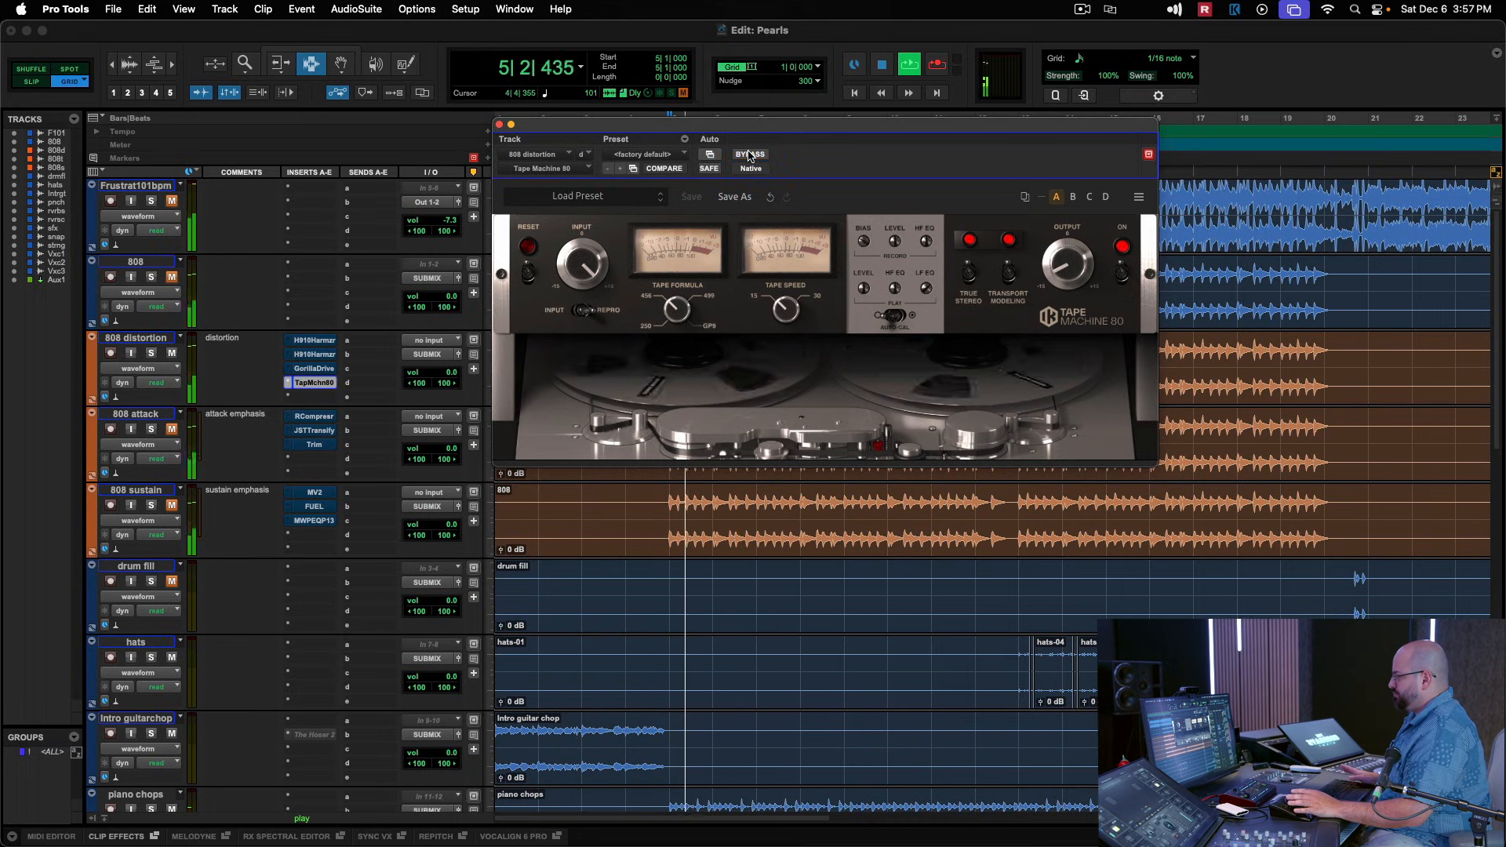
click(497, 125)
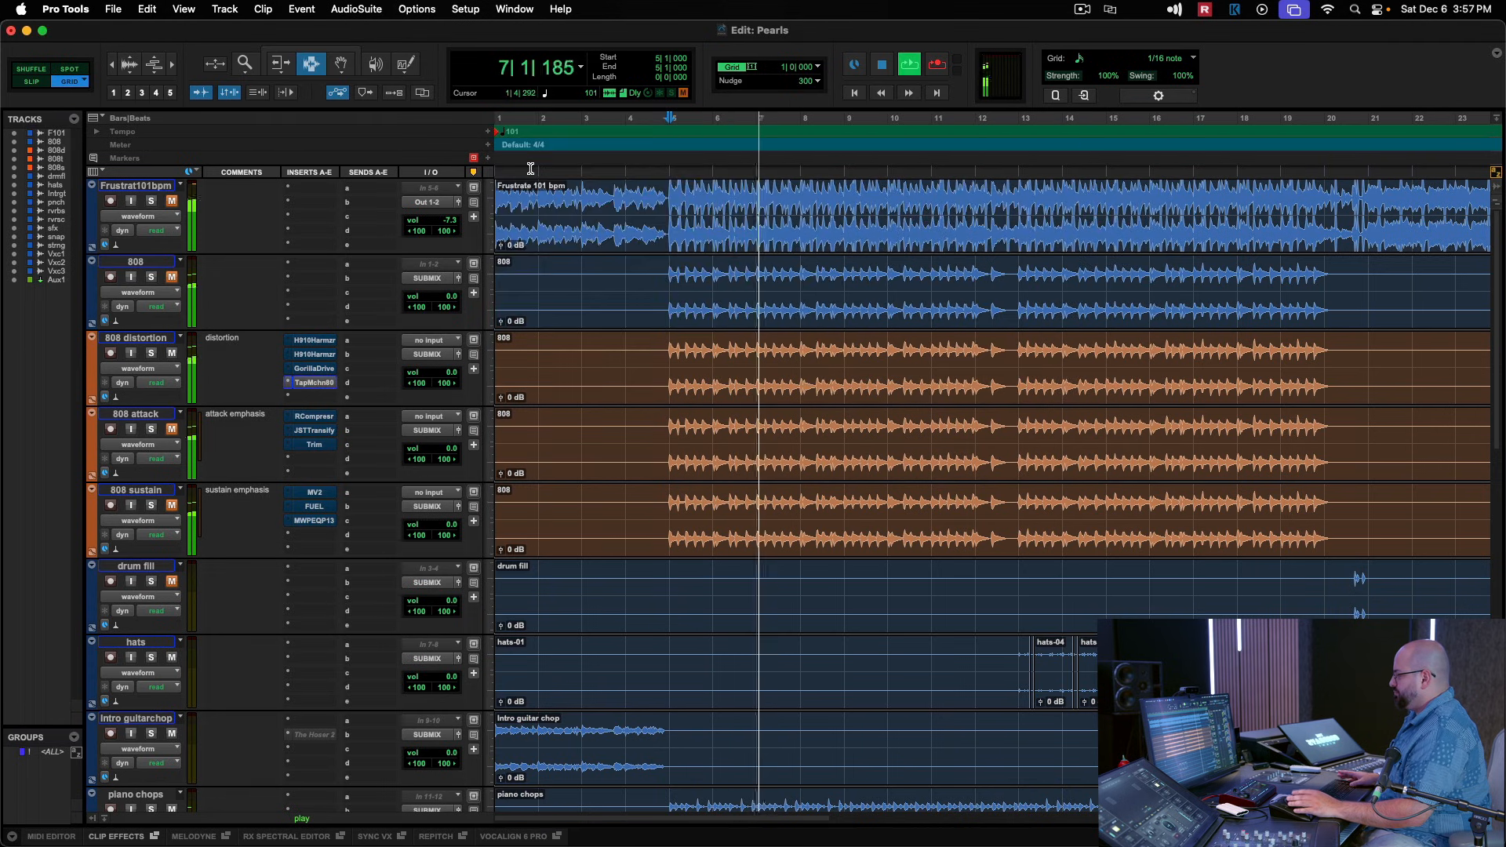
key(space)
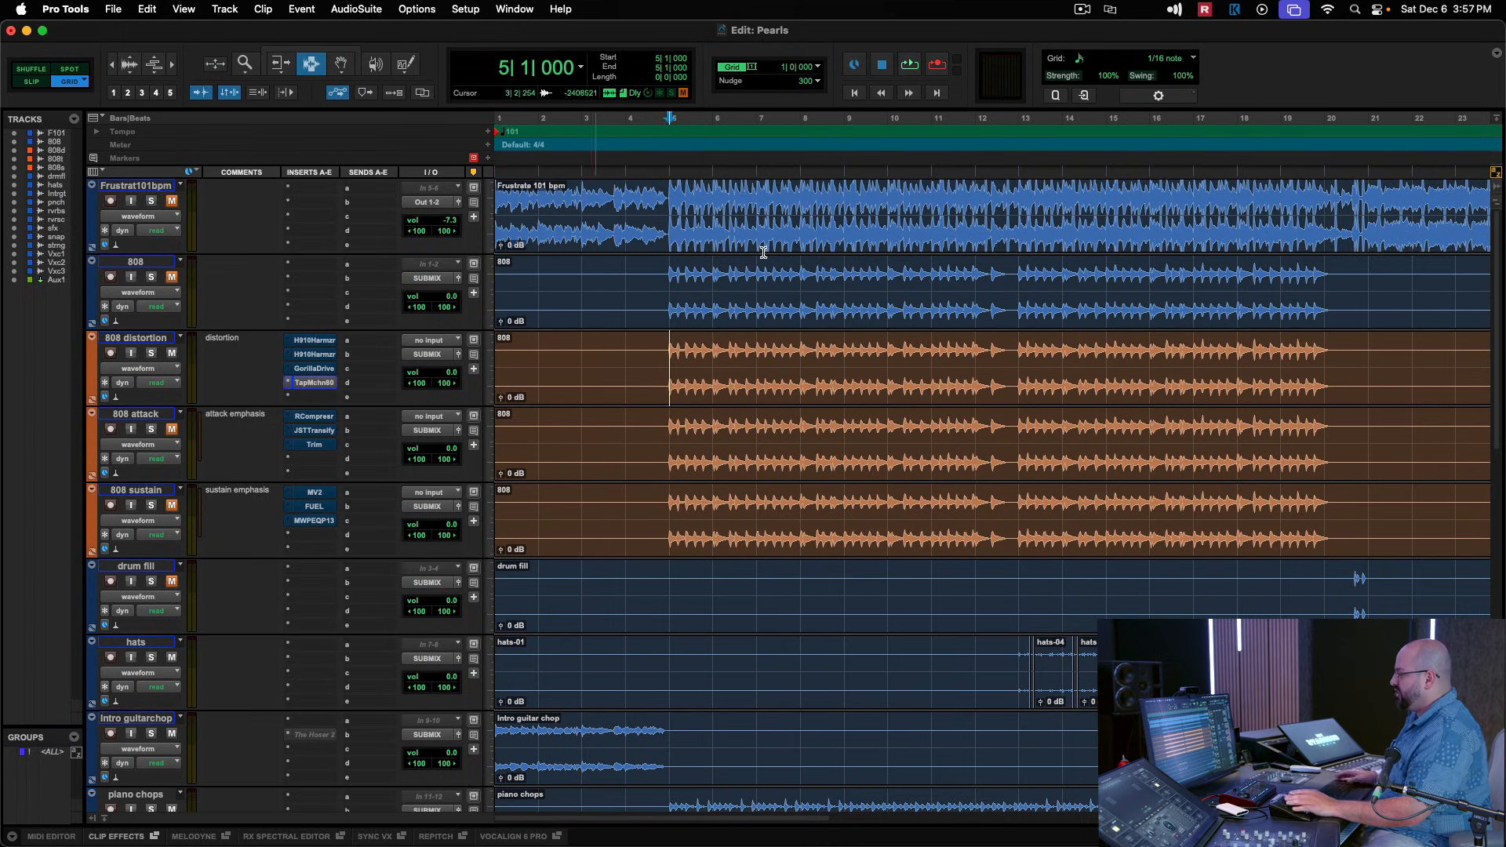
Review the settings of the first H910 Harmonizer, Gorilla Drive and Tape Machine 80 on the 808 distortion track.
click(313, 340)
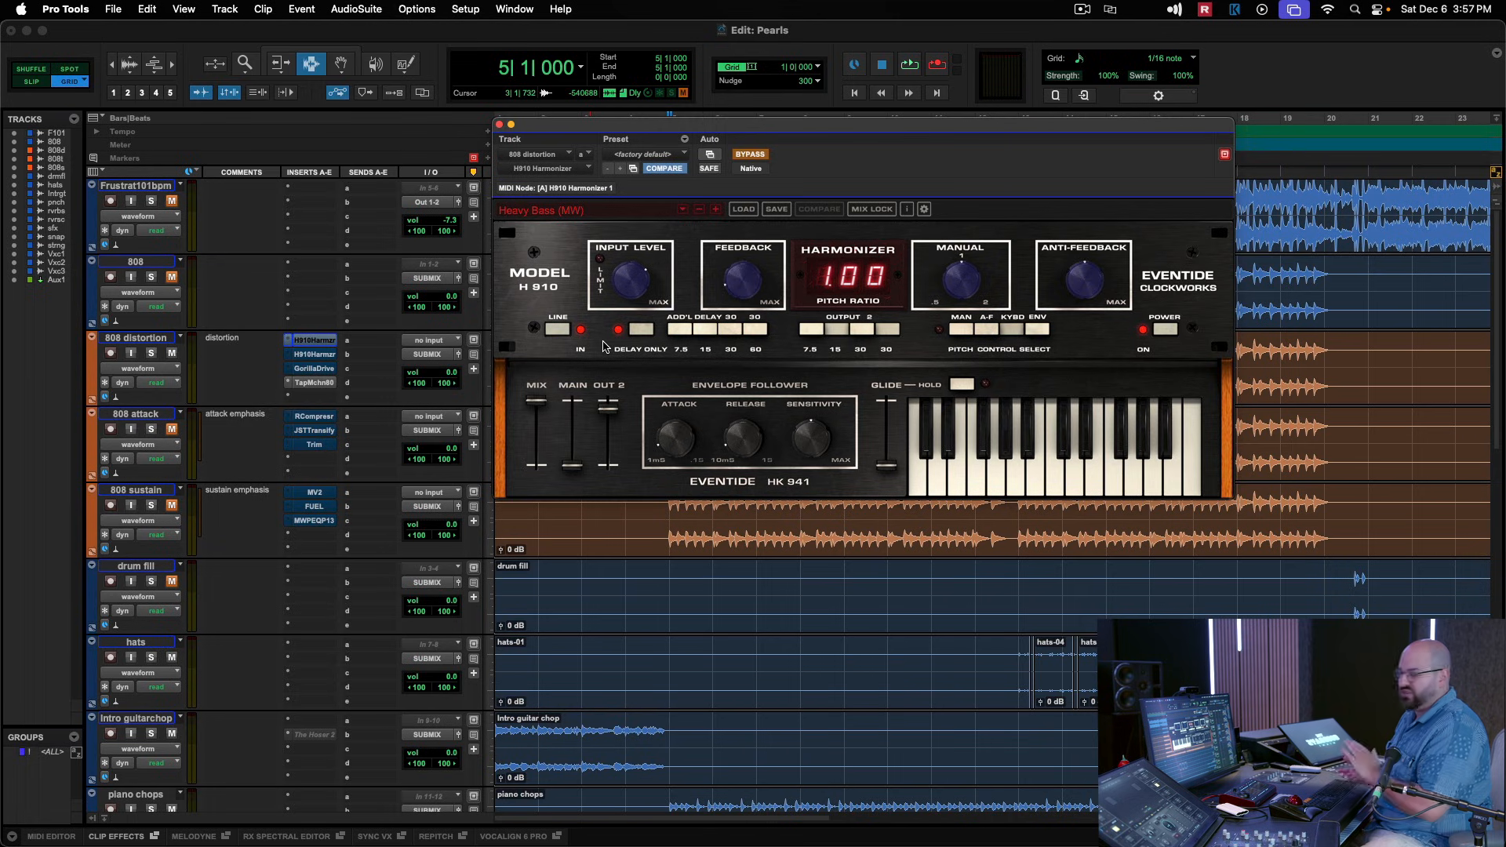
click(501, 125)
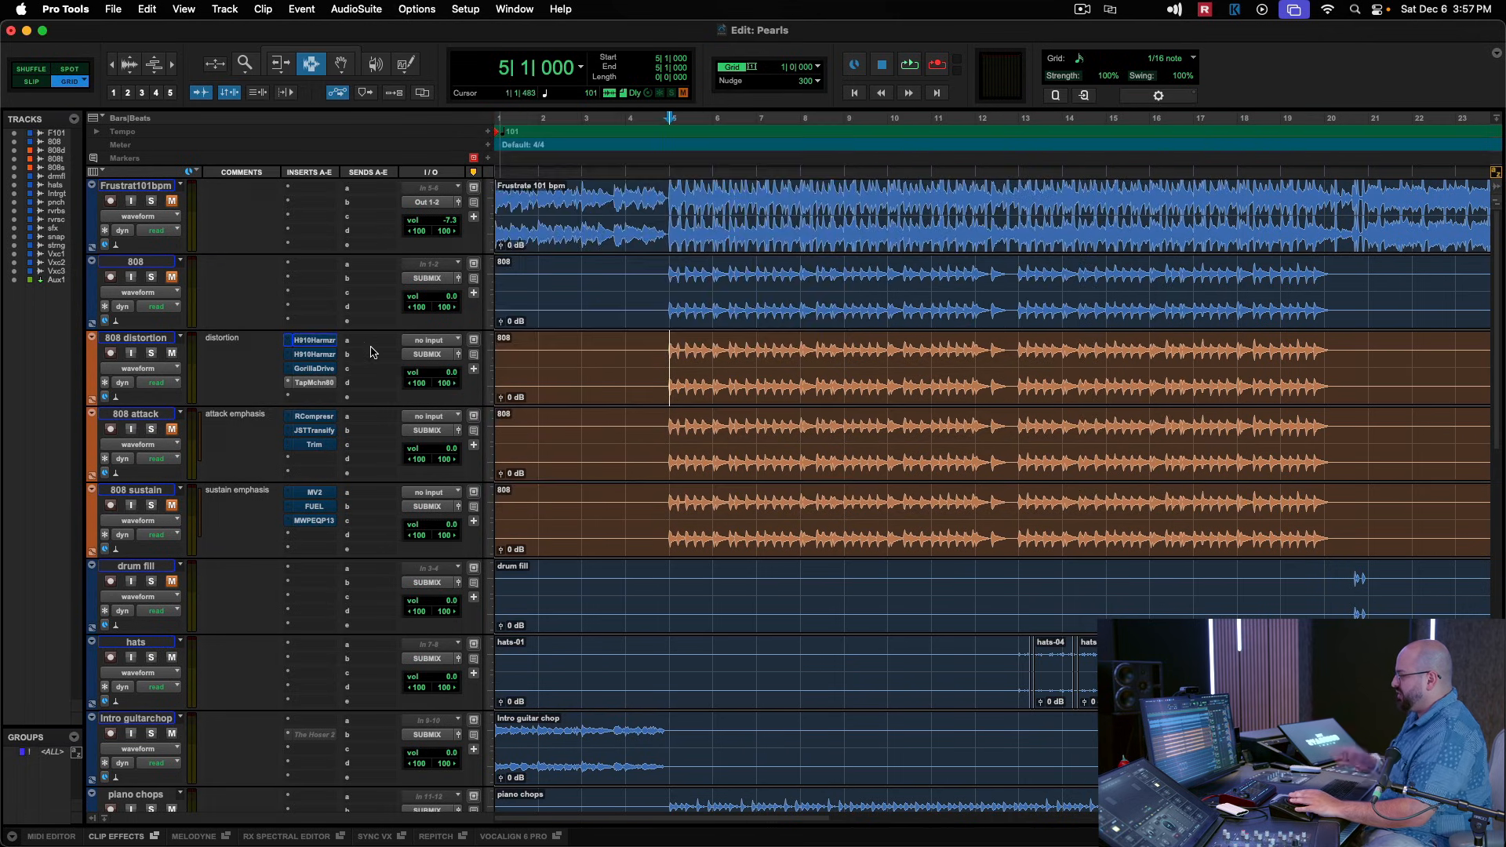
click(314, 368)
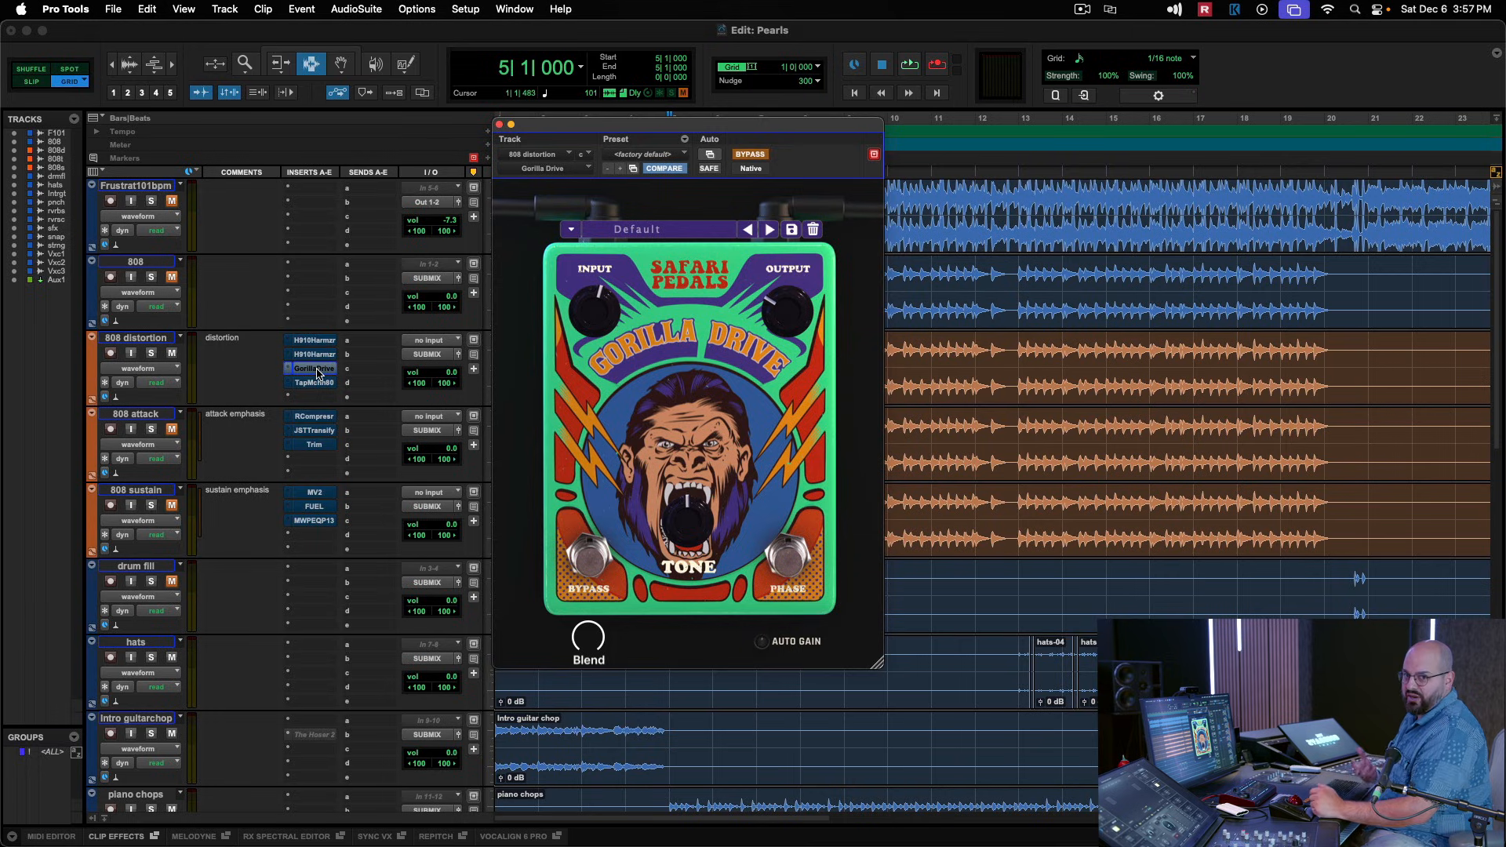
click(500, 125)
click(322, 384)
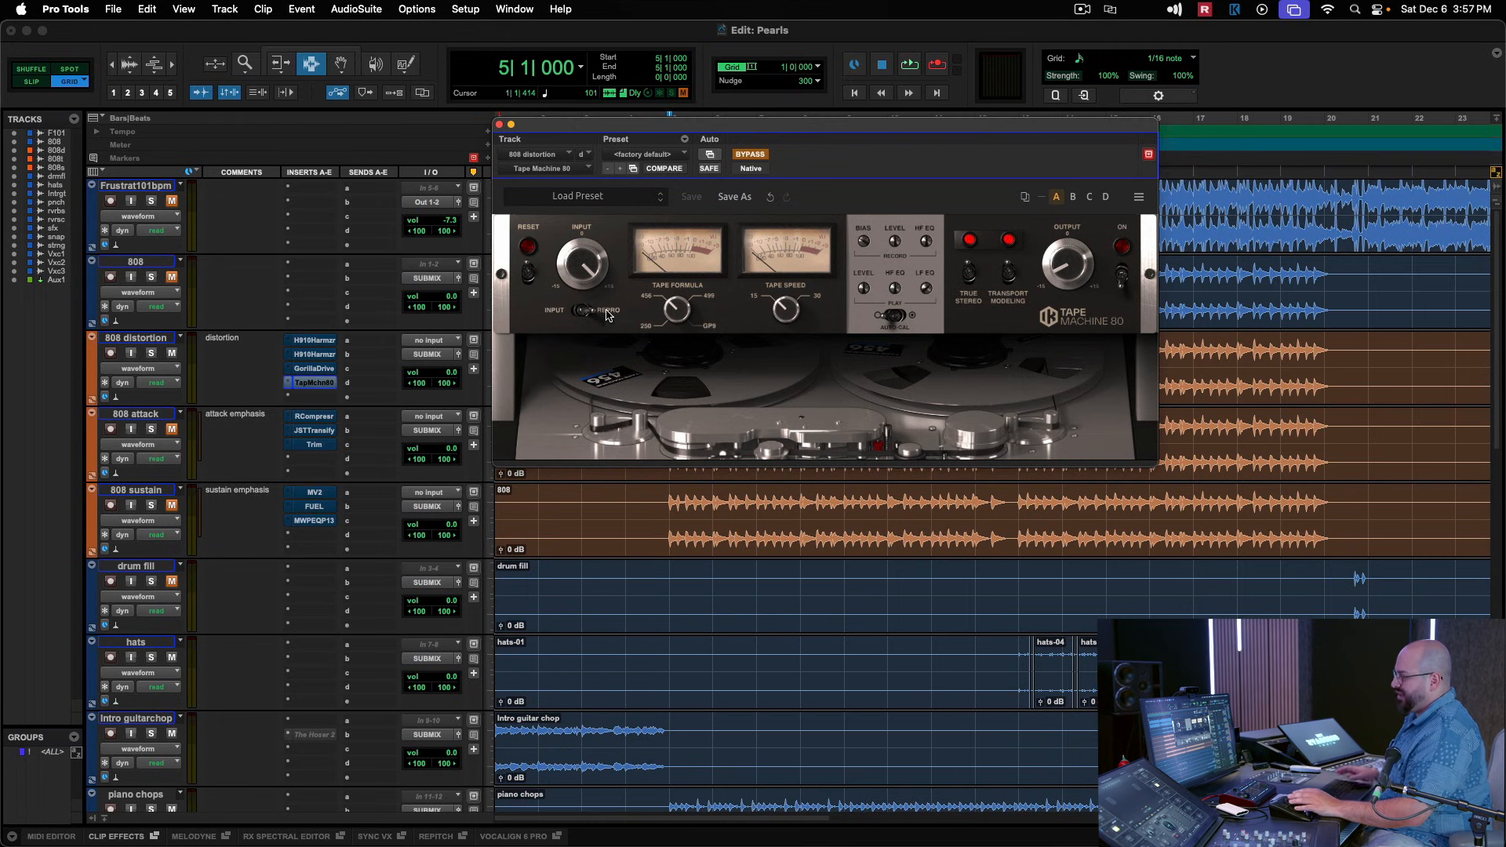
Open RCompressor on the 808 attack track and compare playback with the compressor bypassed and active.
click(500, 125)
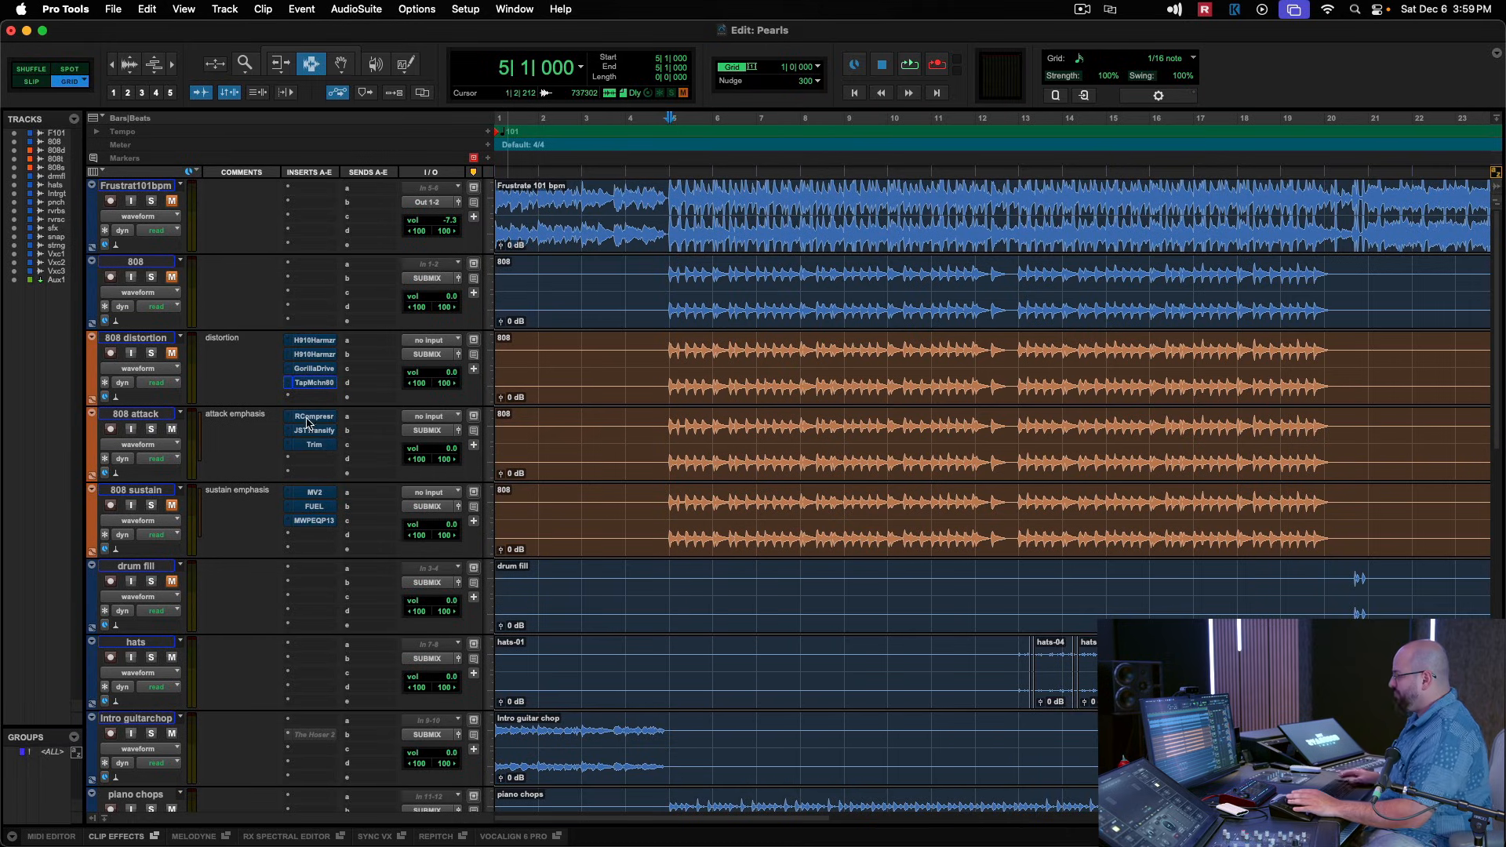
click(314, 417)
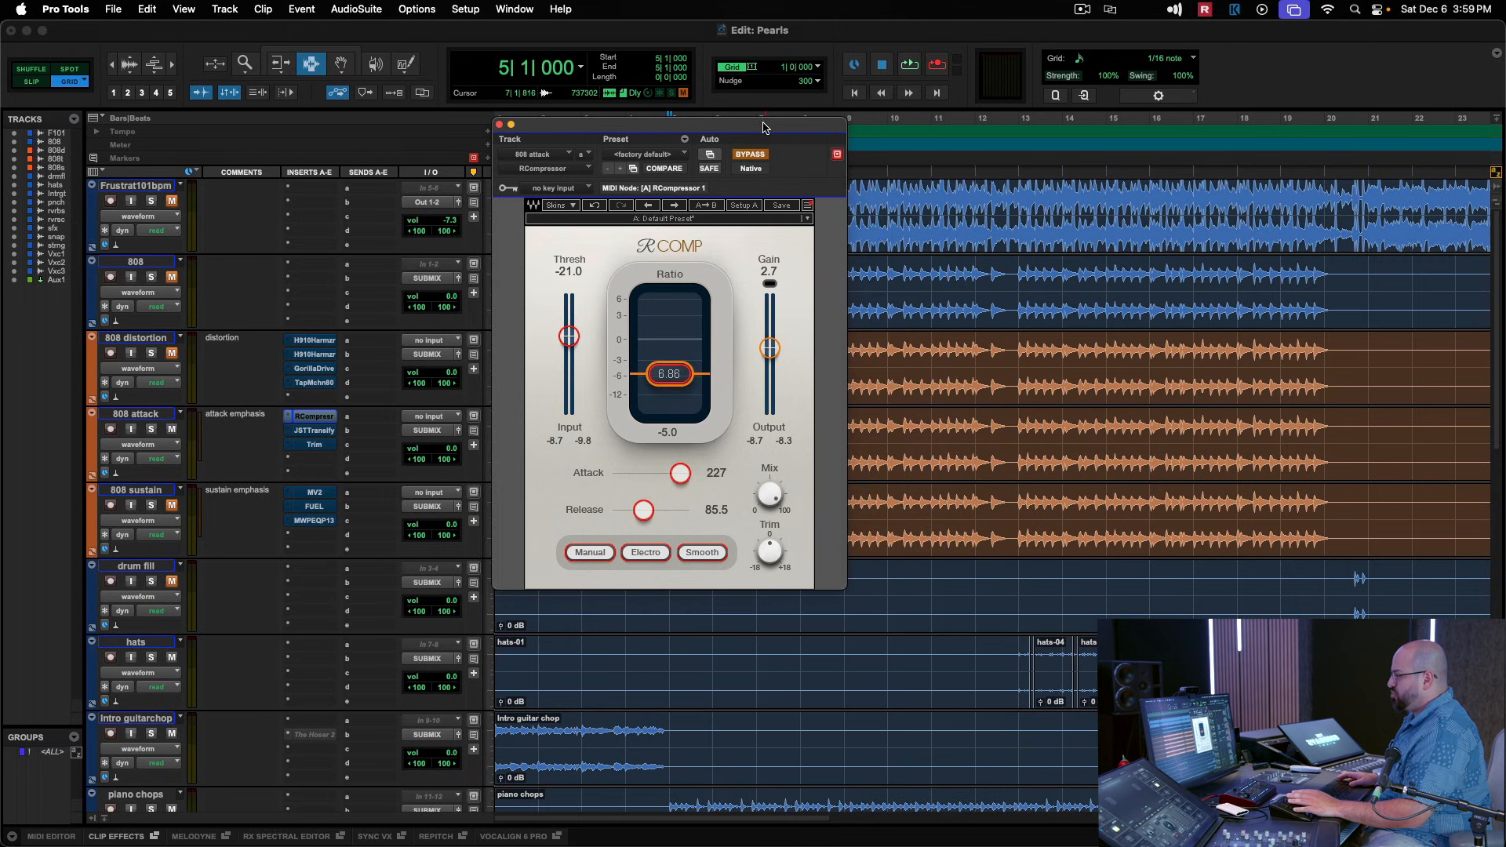
drag(764, 123, 829, 85)
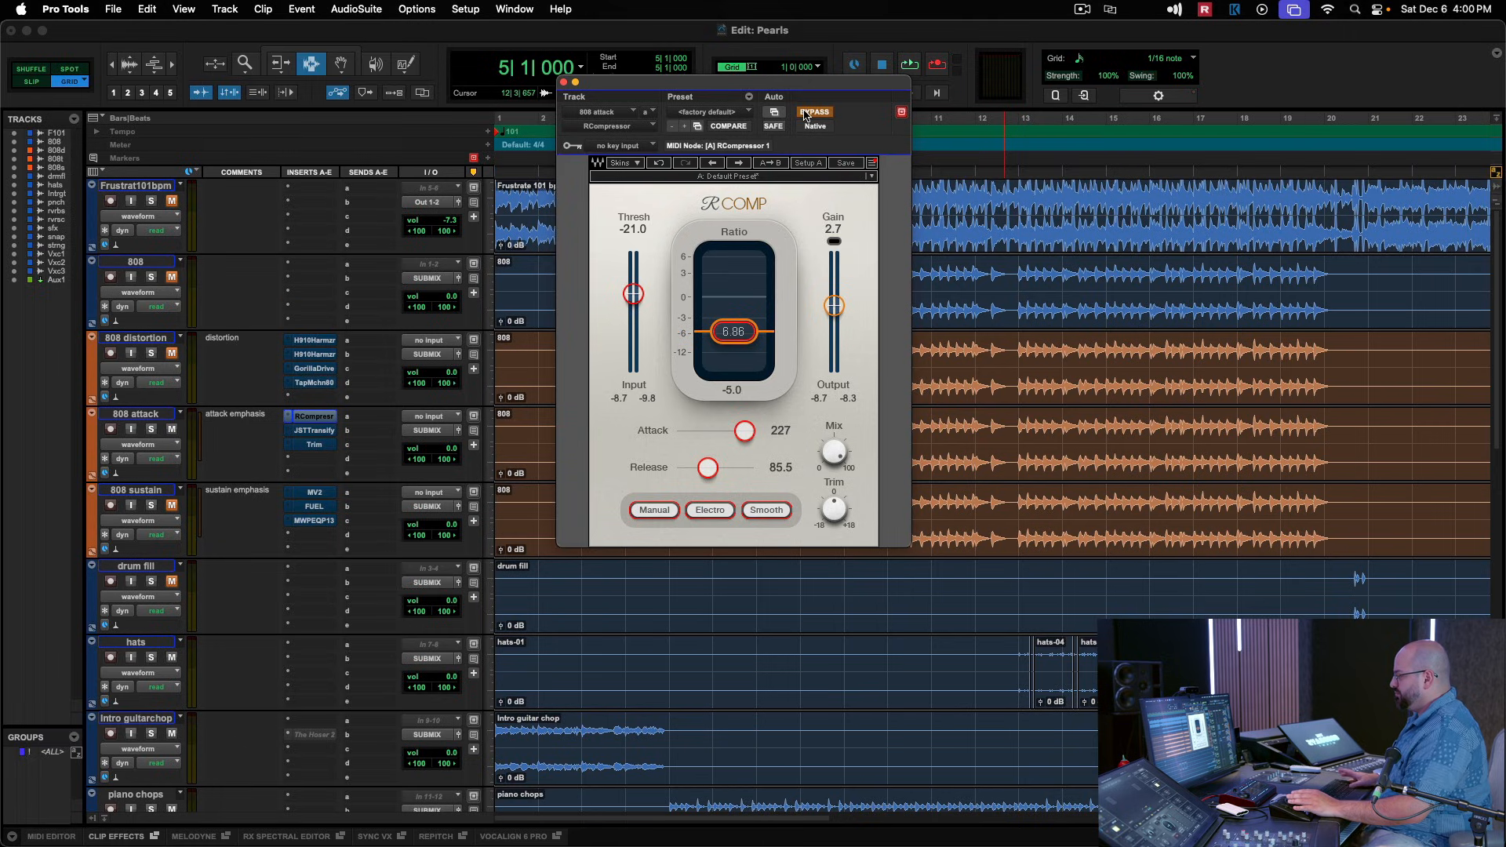
key(space)
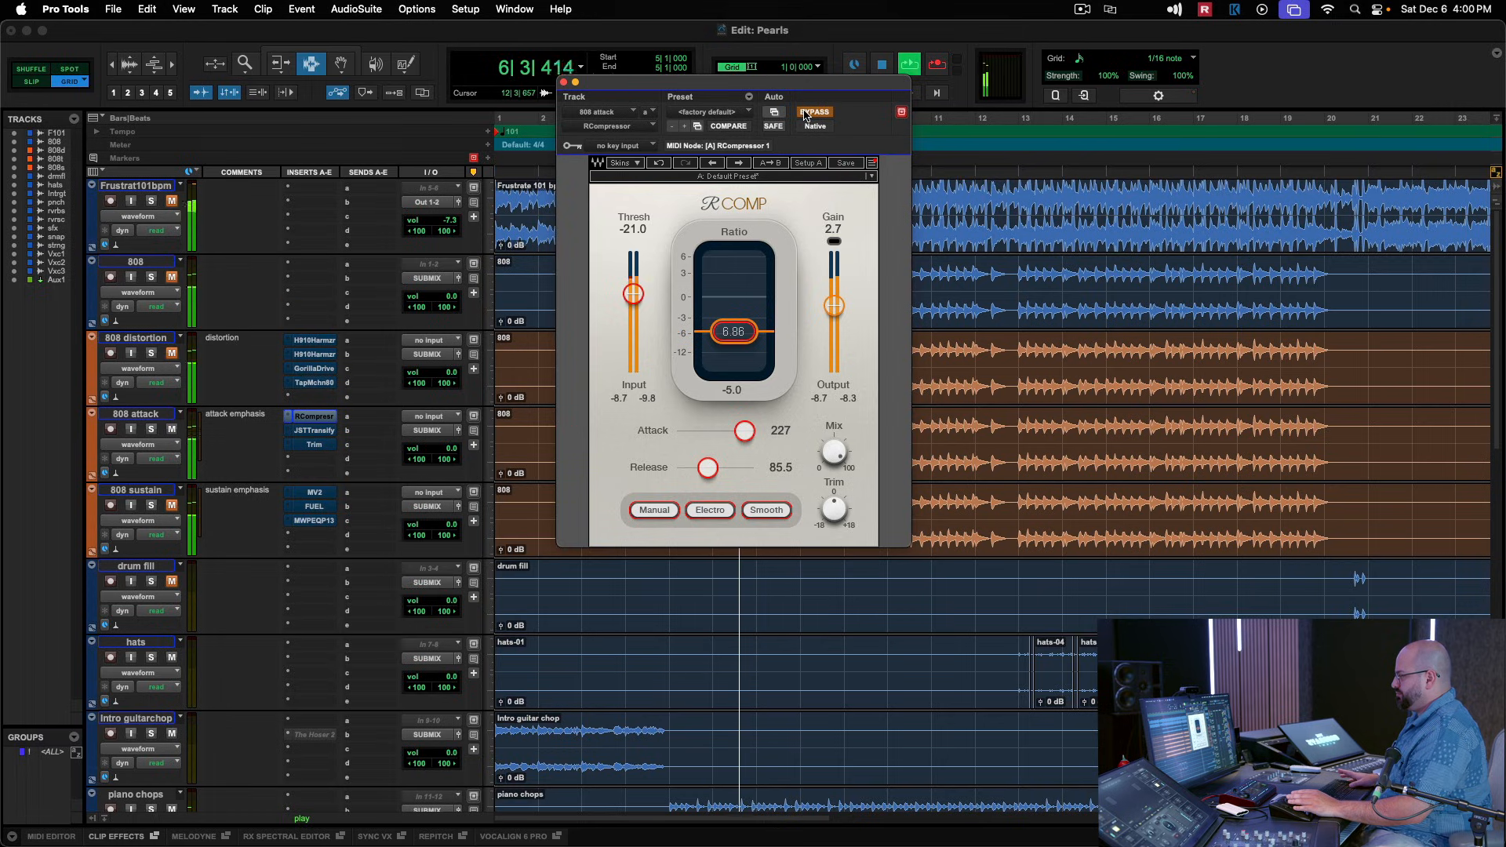
click(808, 116)
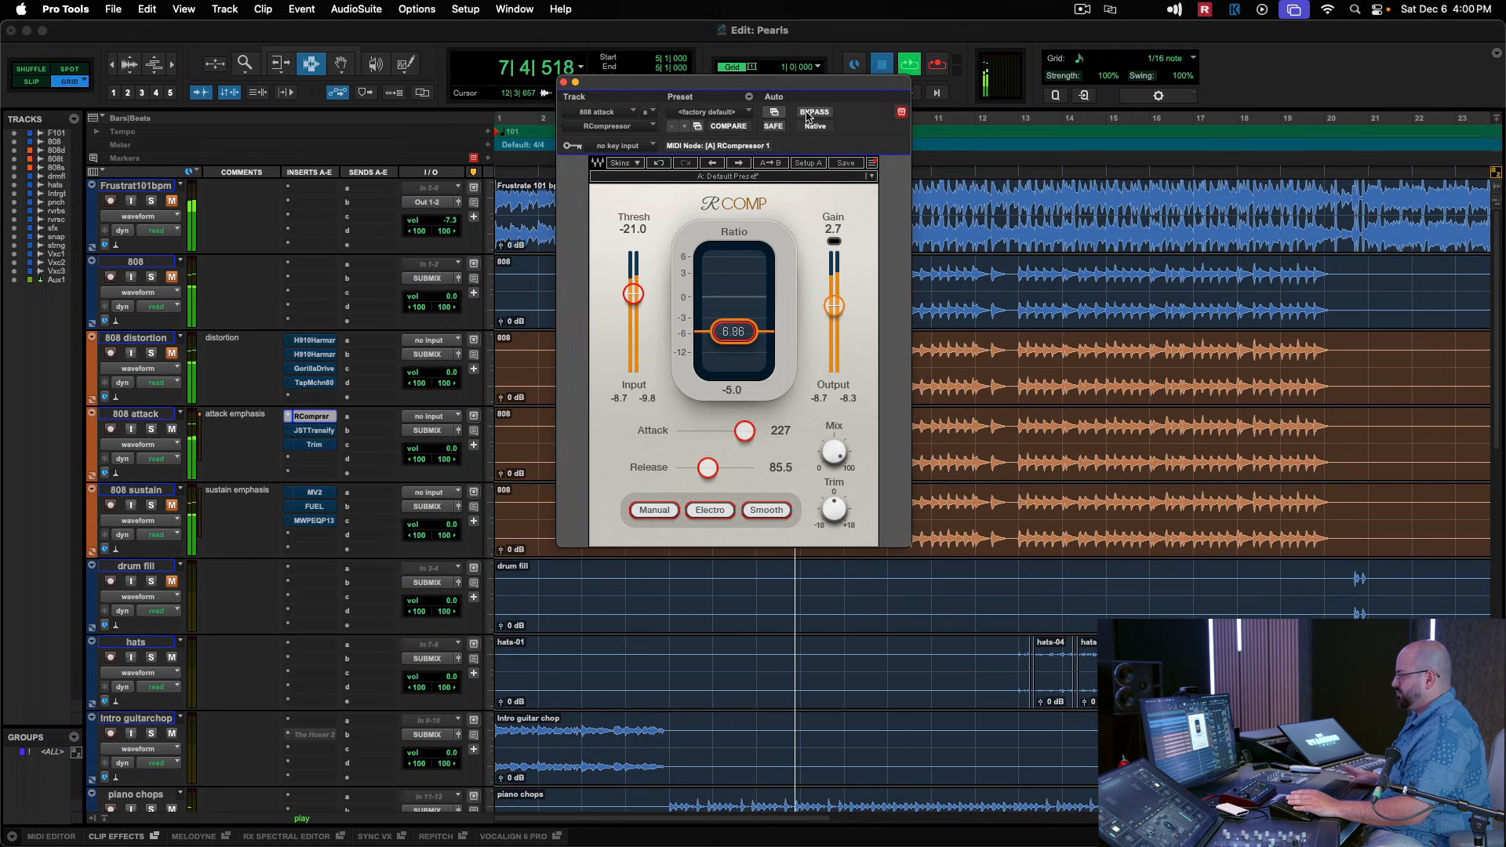
key(space)
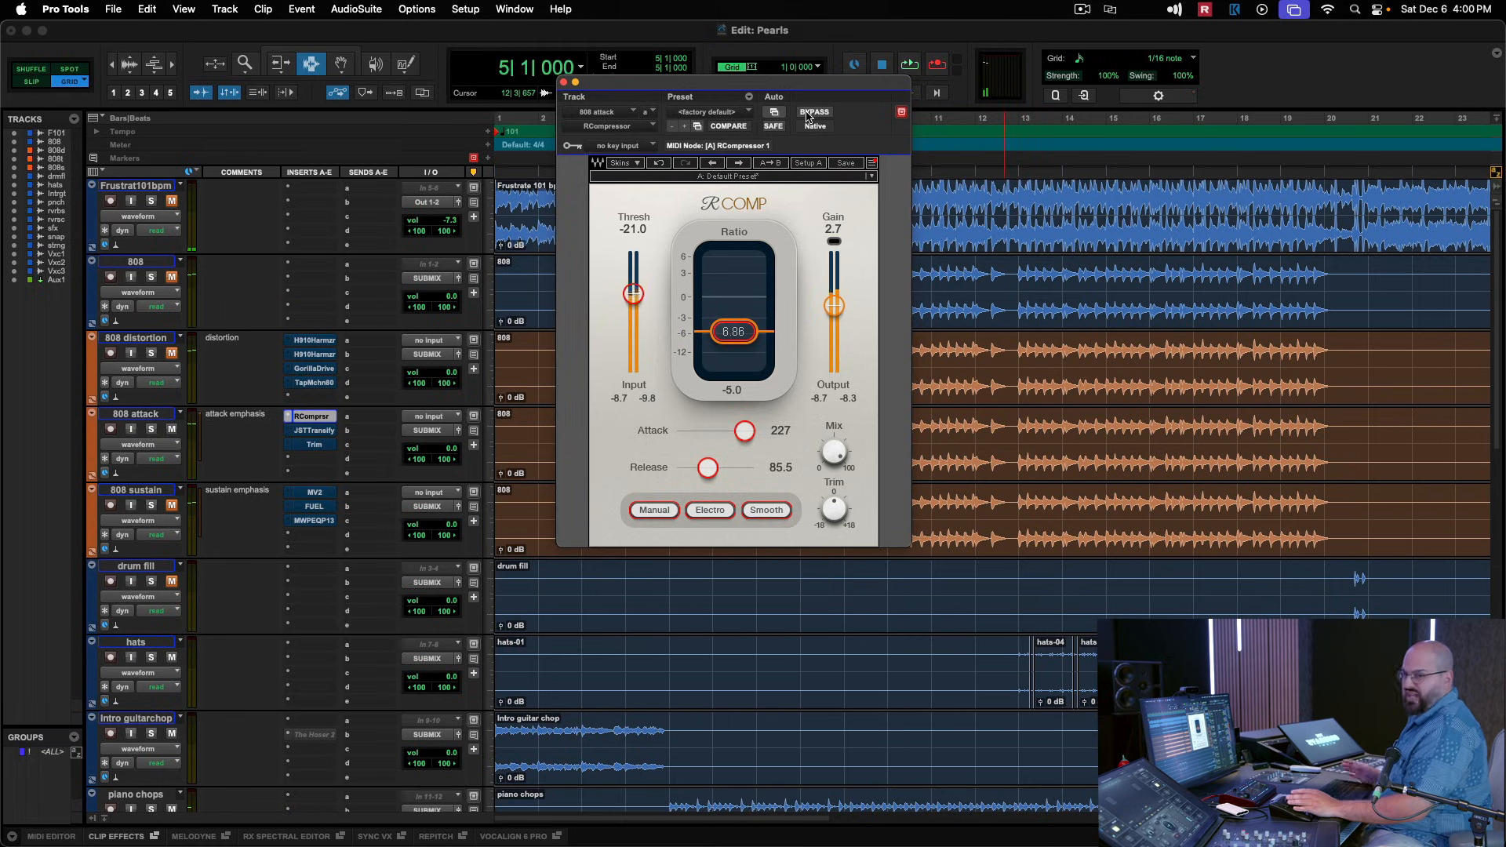
click(564, 82)
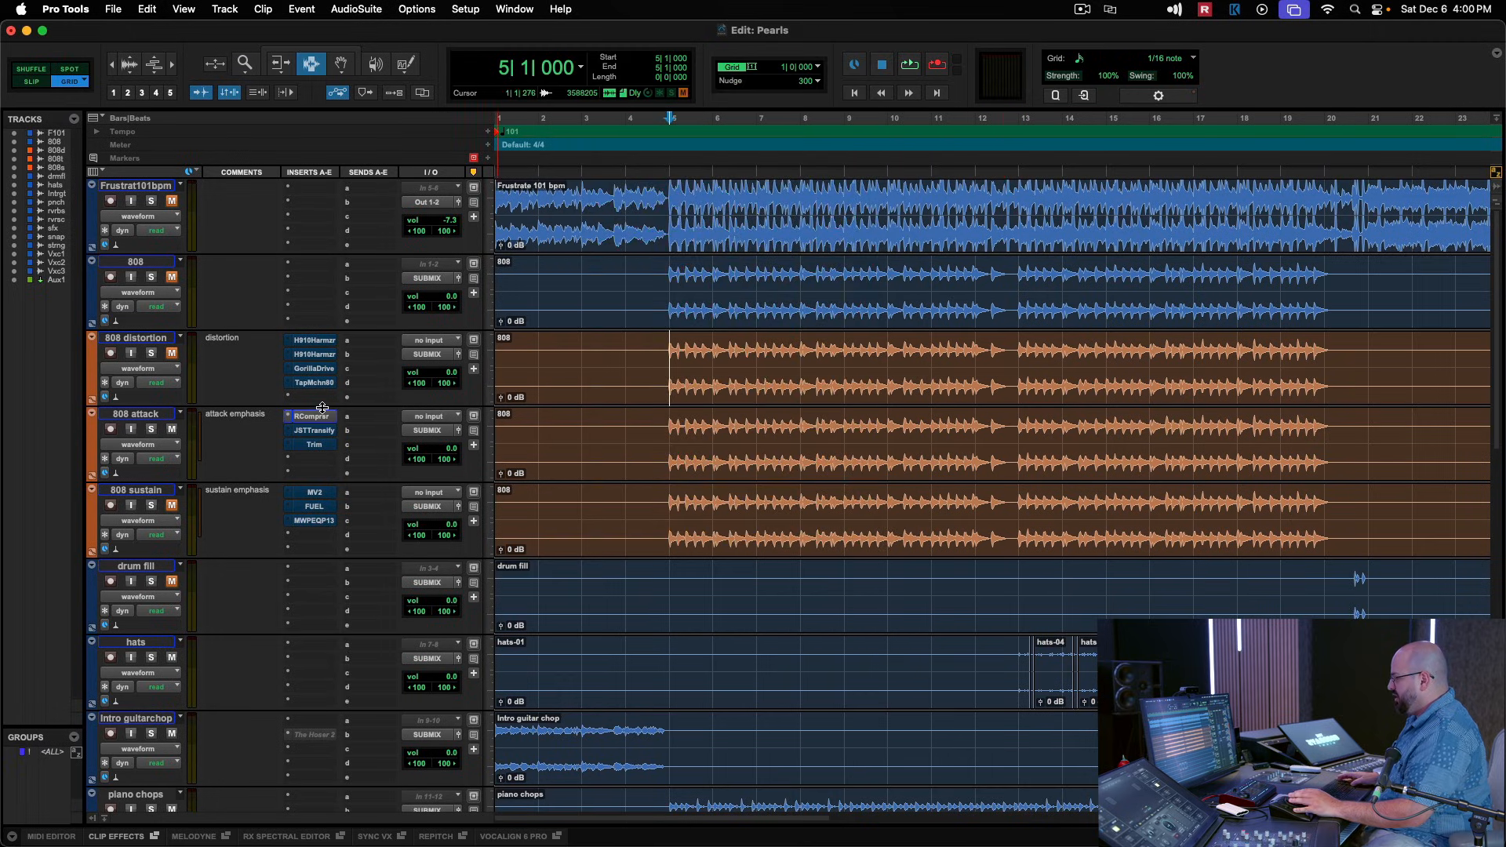
Open JST Transify on the 808 attack track and examine the attack and cut-off settings of its bass and mid bands.
click(314, 430)
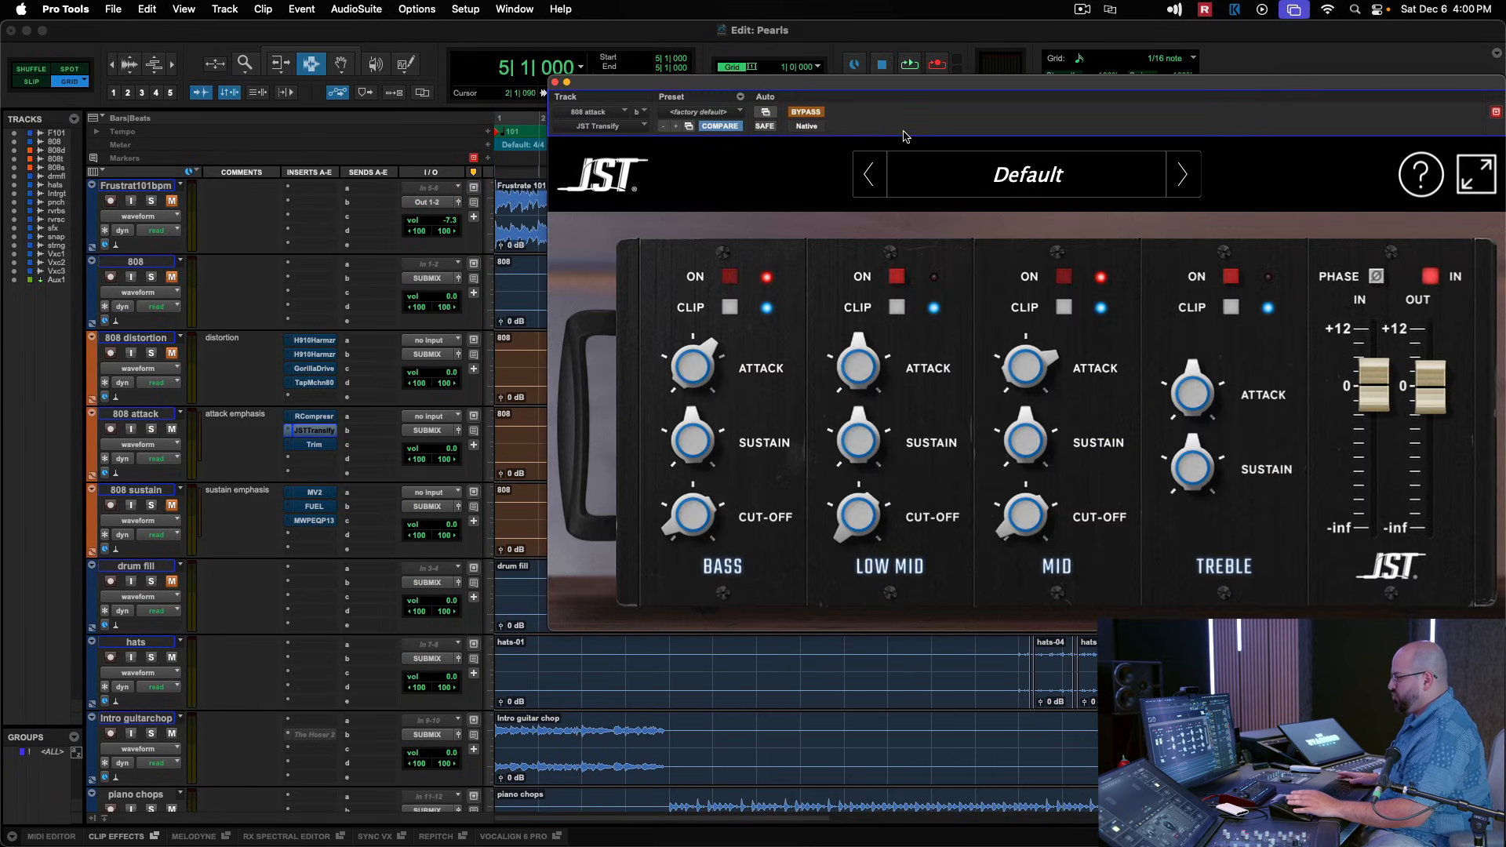
drag(898, 92, 705, 80)
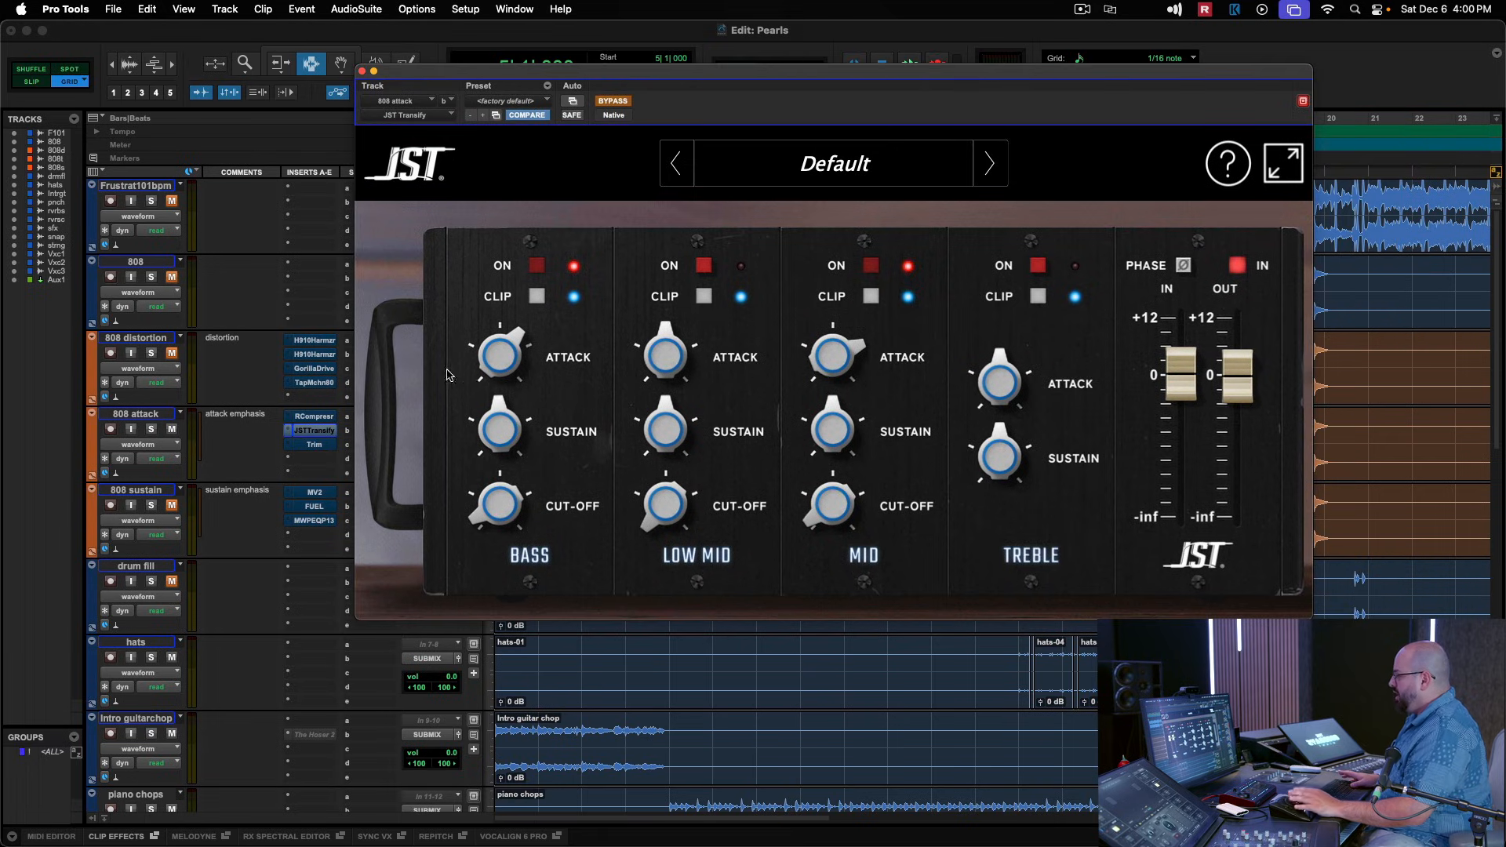
mouse_move(481, 501)
mouse_move(508, 369)
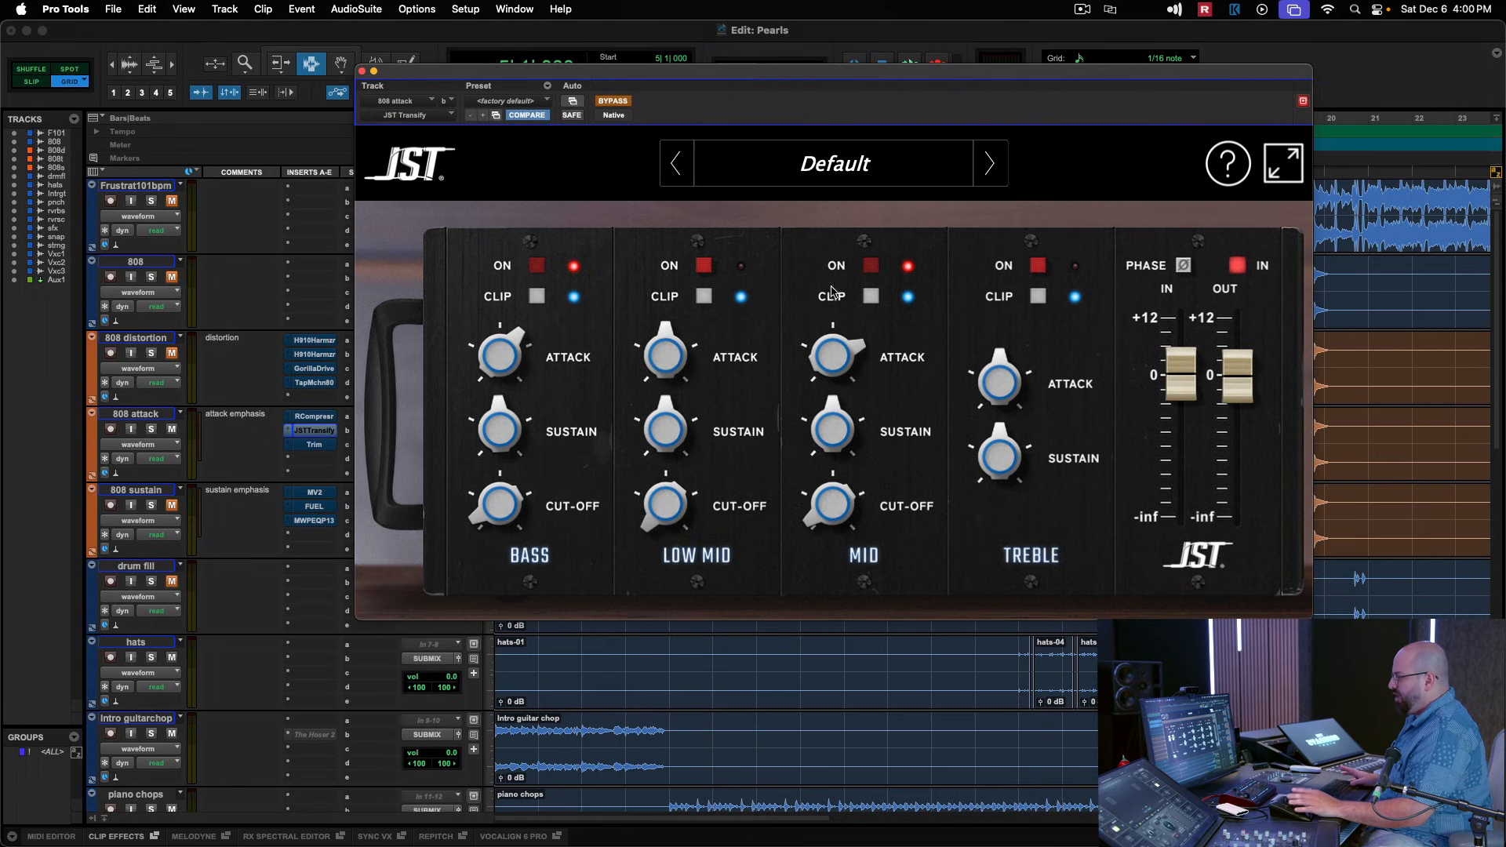
mouse_move(847, 369)
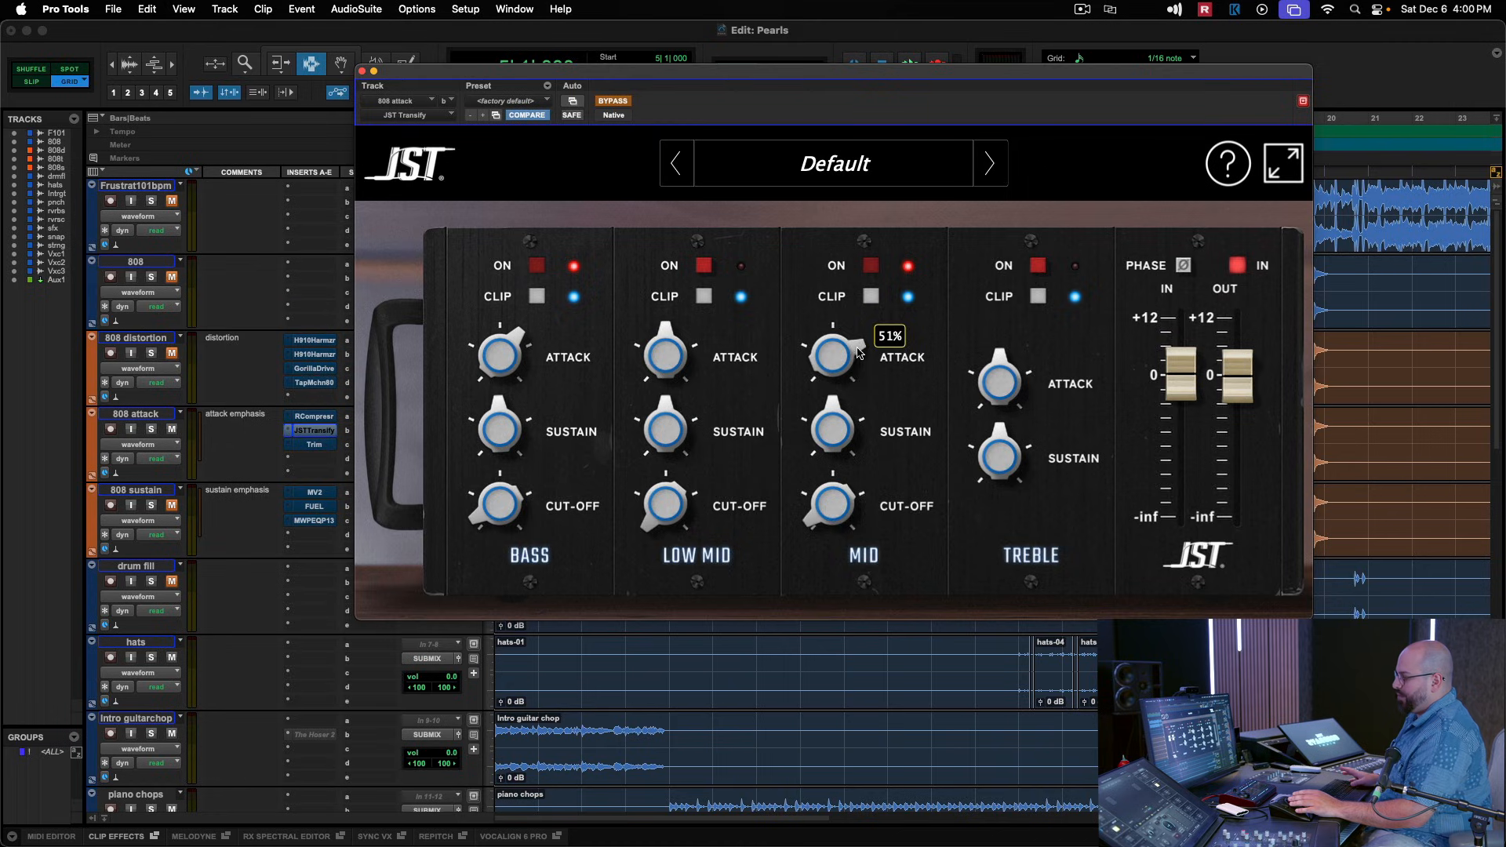
mouse_move(847, 481)
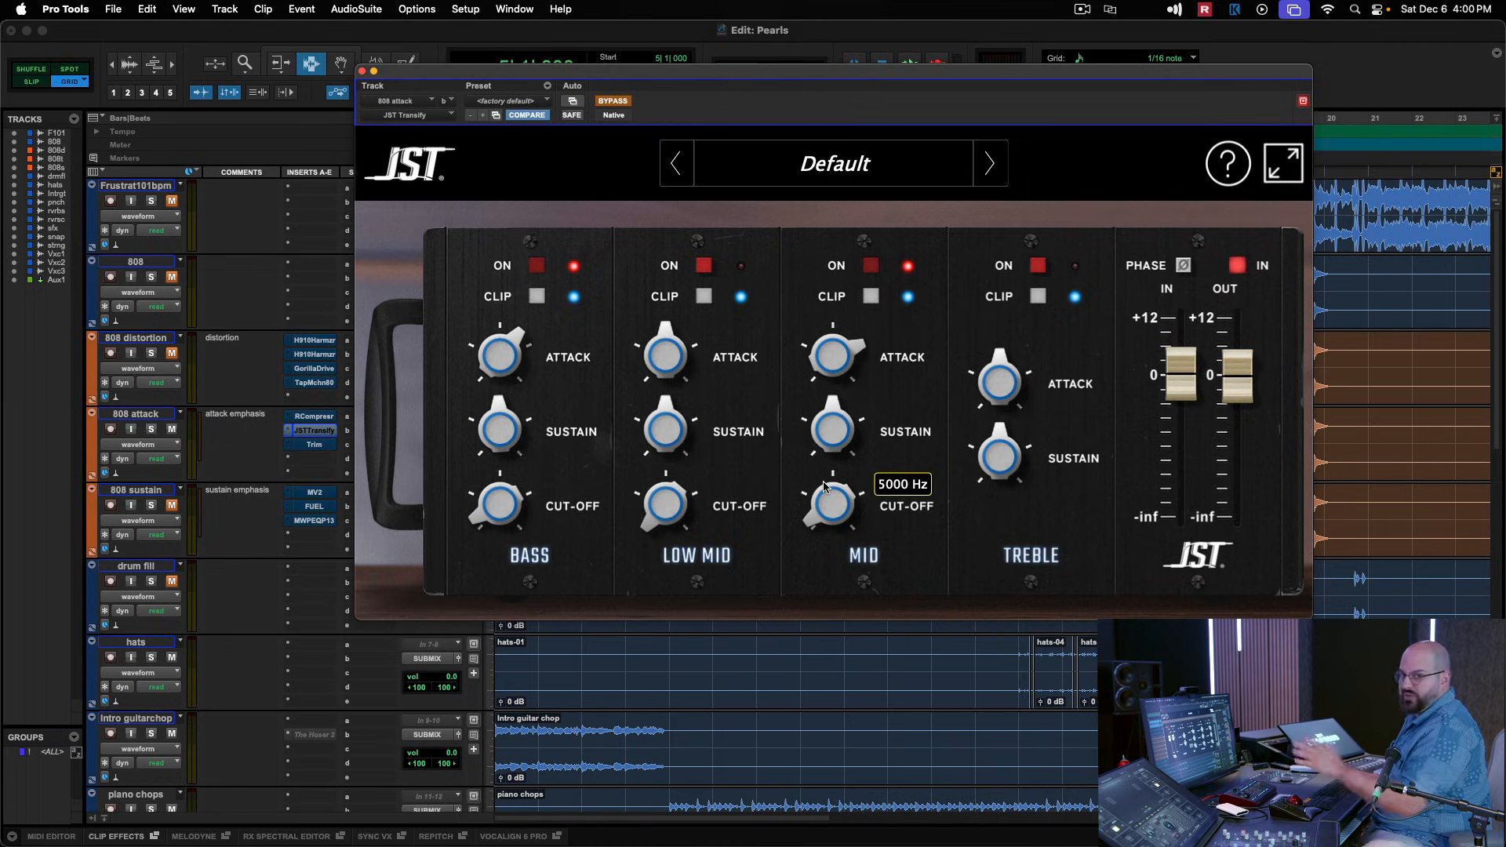
mouse_move(848, 424)
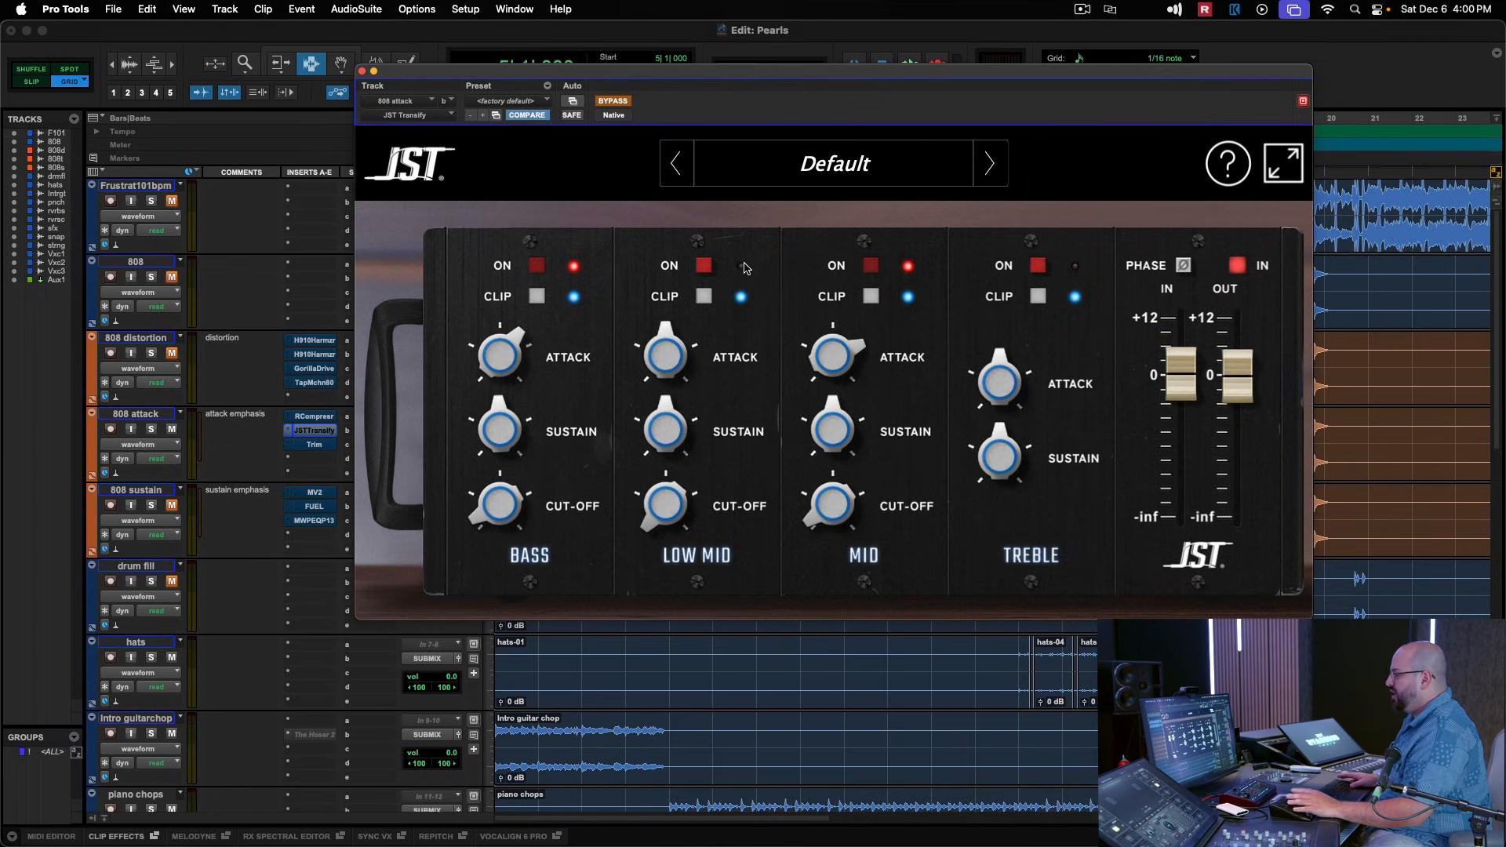
mouse_move(824, 331)
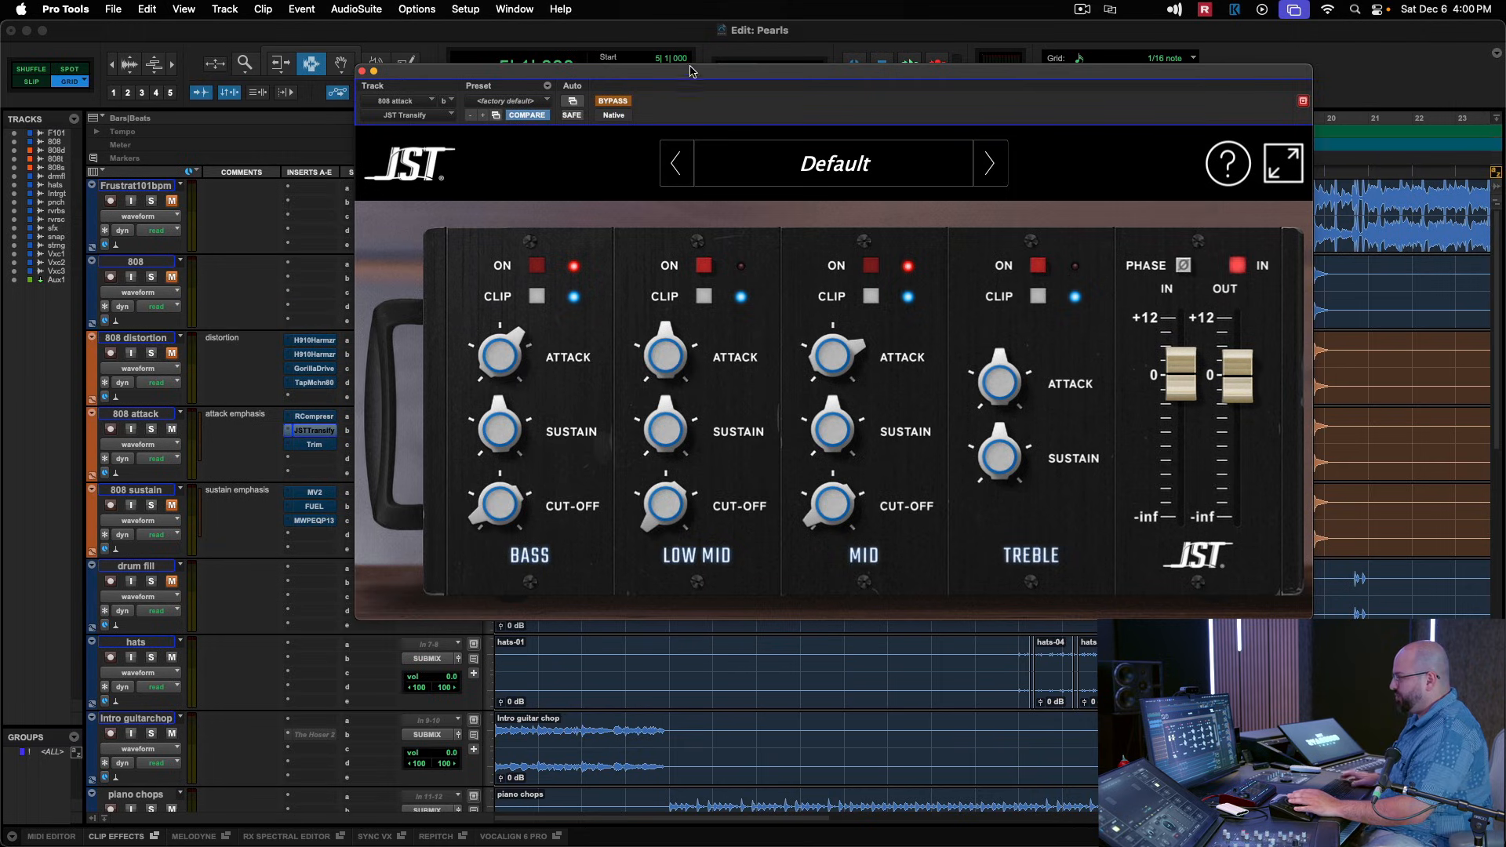
Compare playback of the 808 layers with JST Transify bypassed and active.
key(space)
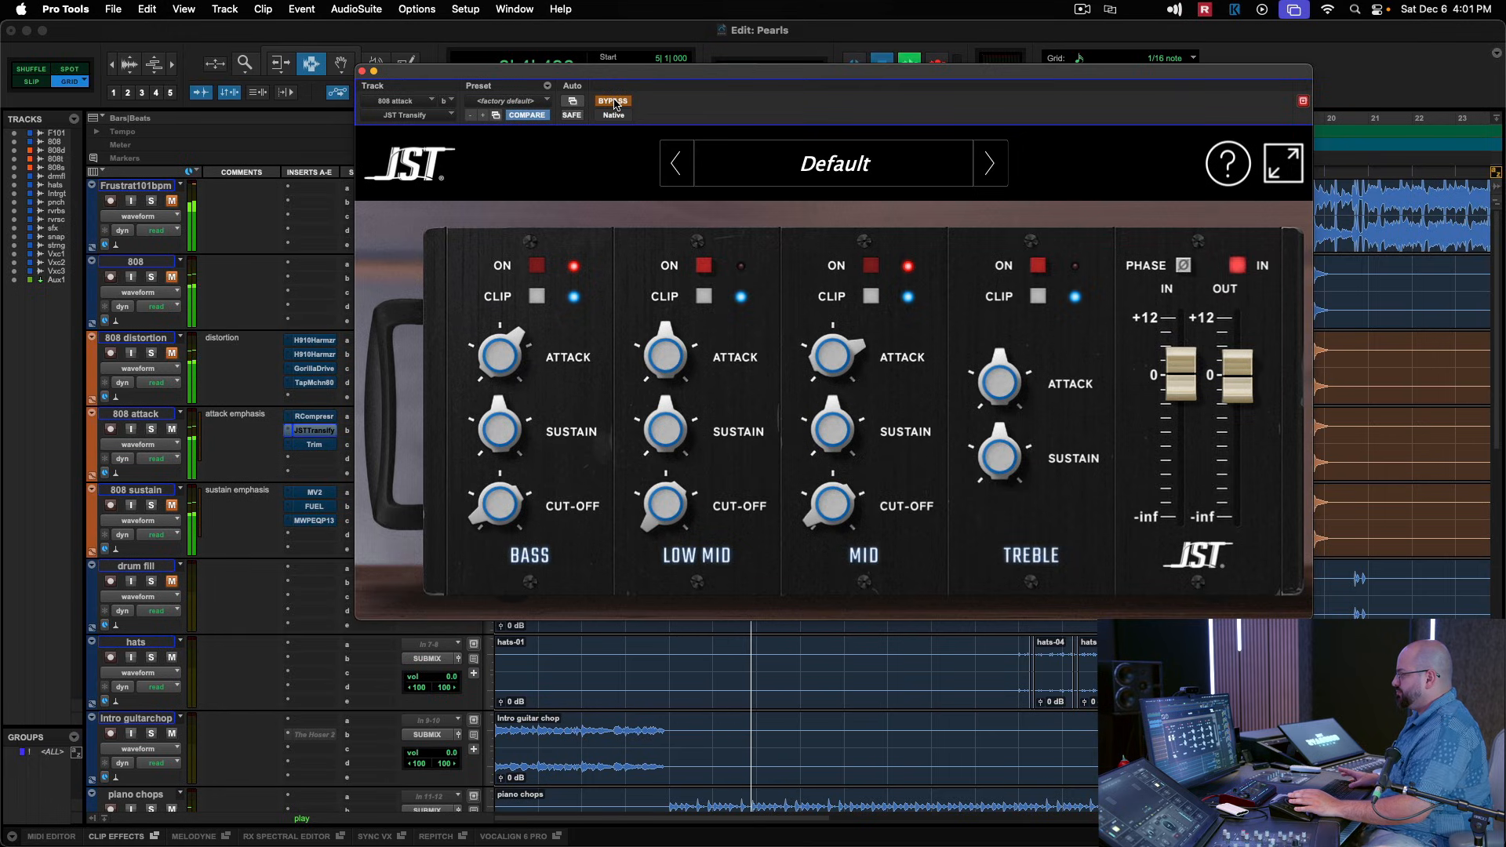
click(616, 103)
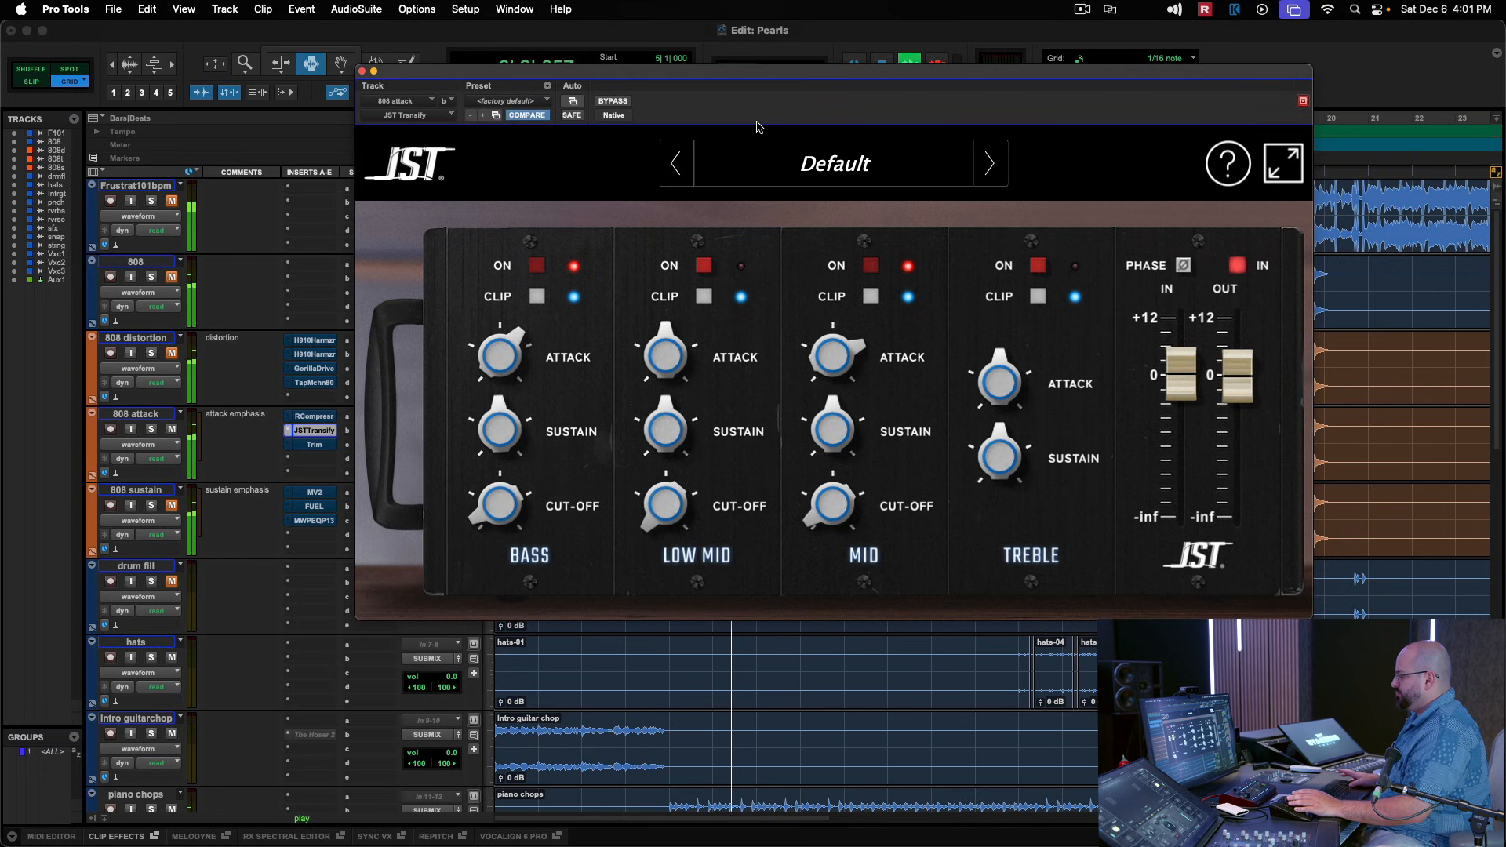
click(362, 72)
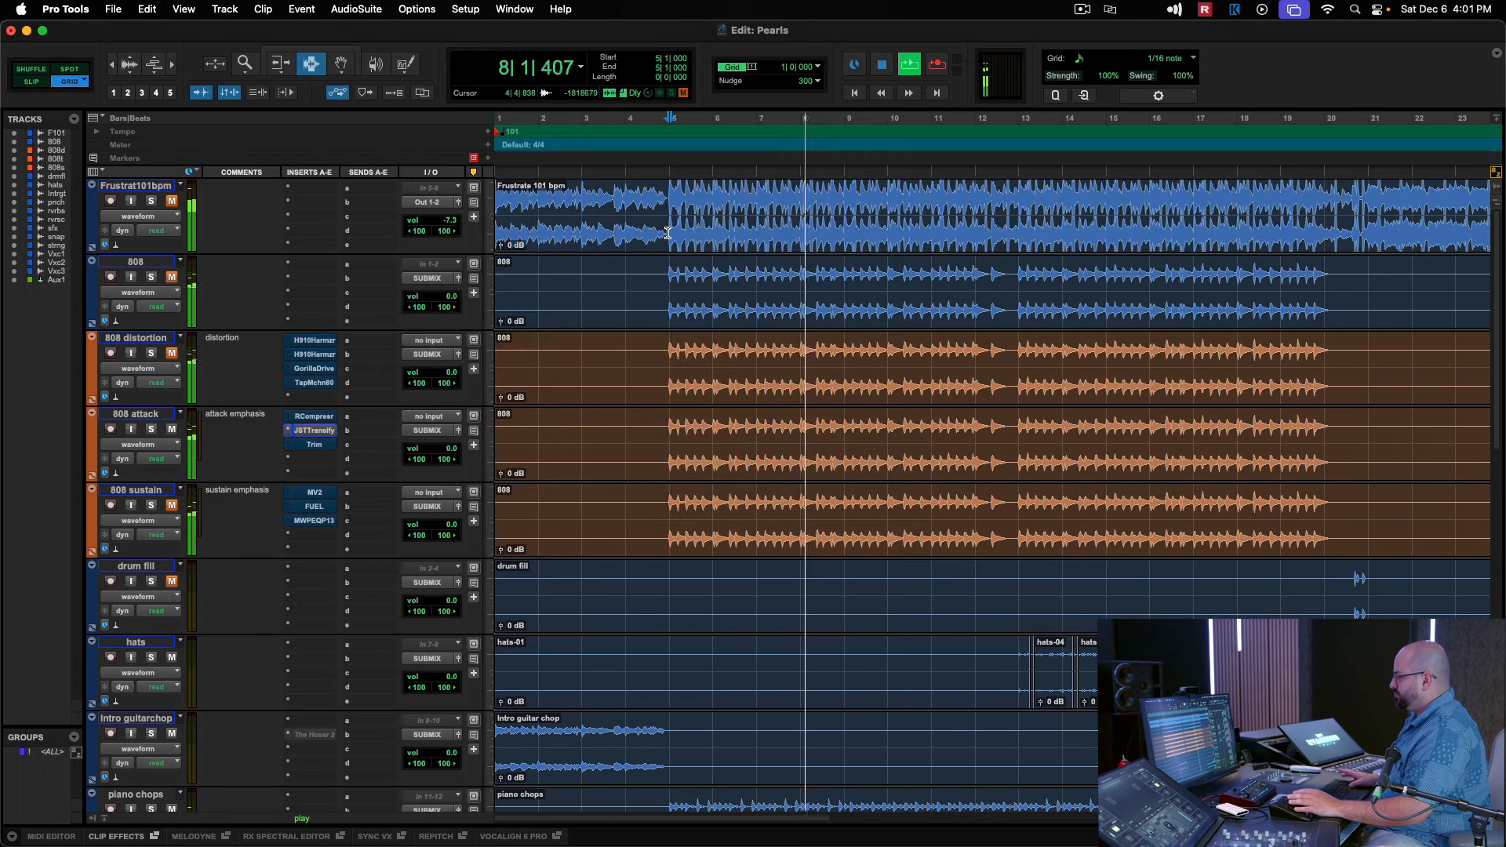
key(space)
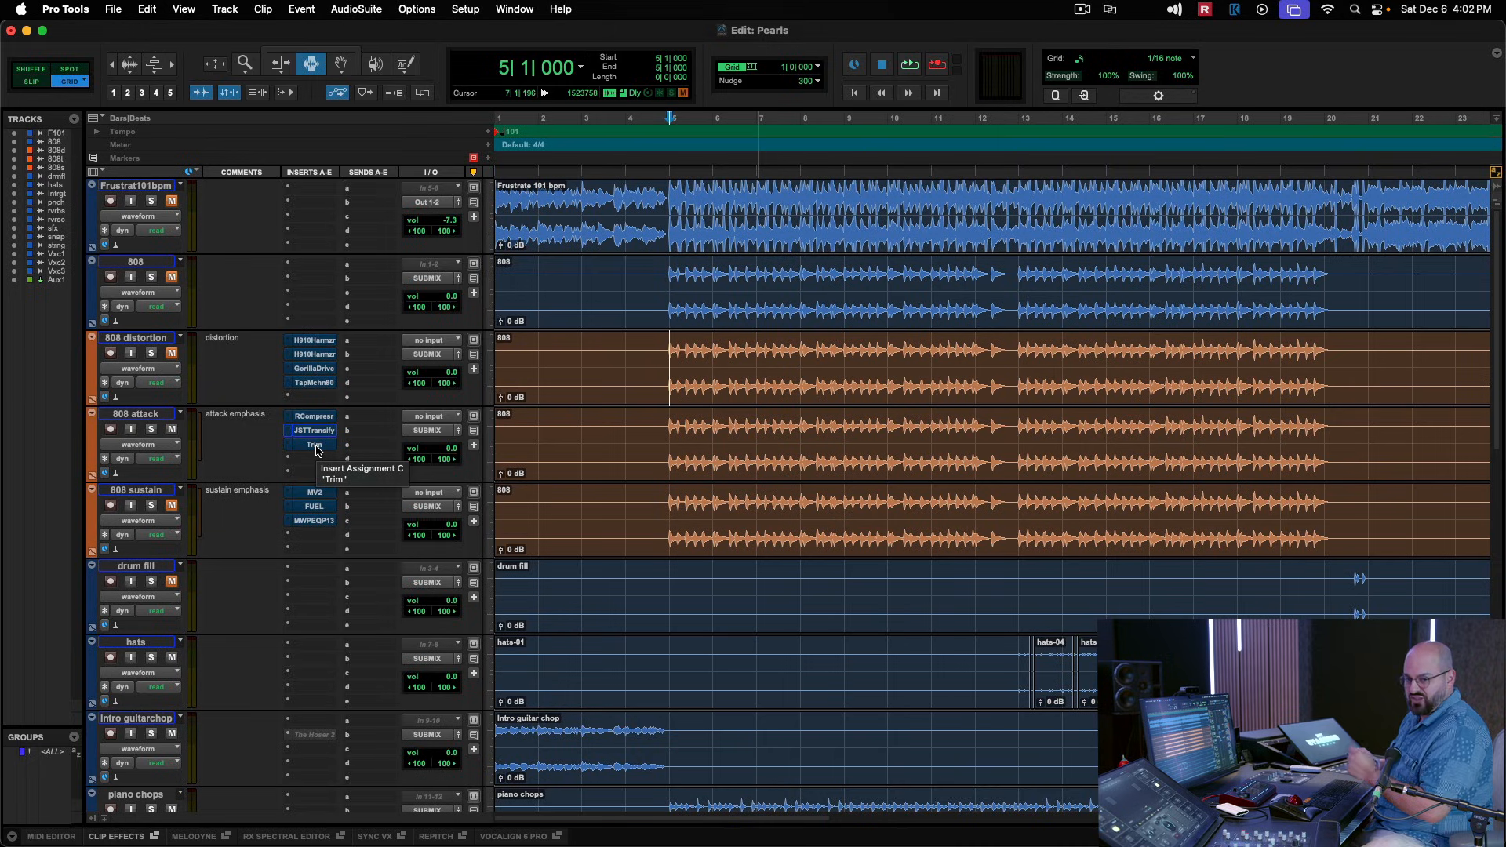
Activate the Trim plug-in on the 808 attack track and display its gain automation in the track lane.
click(315, 445)
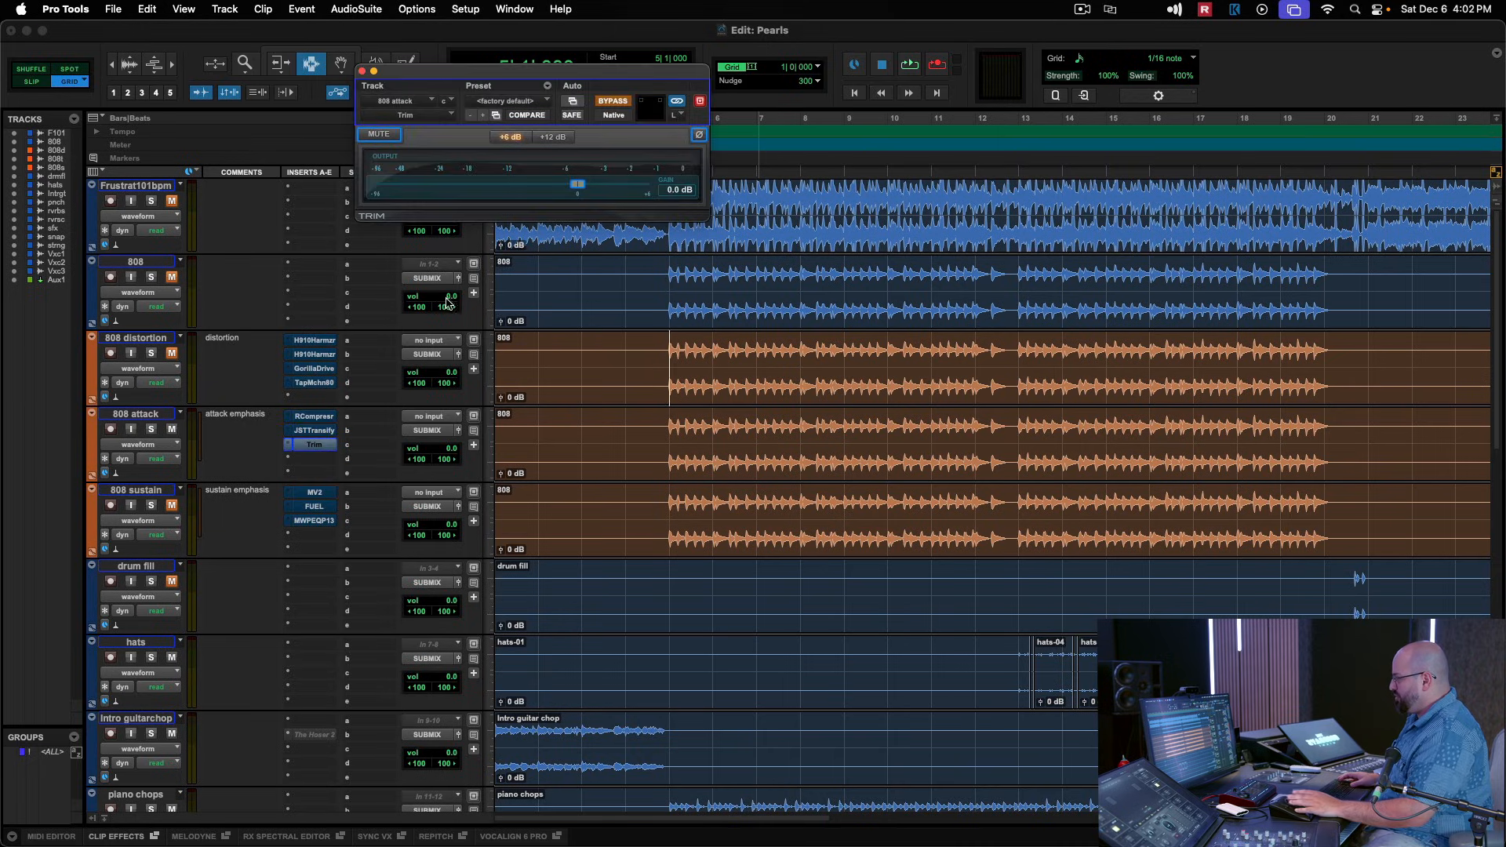
click(138, 444)
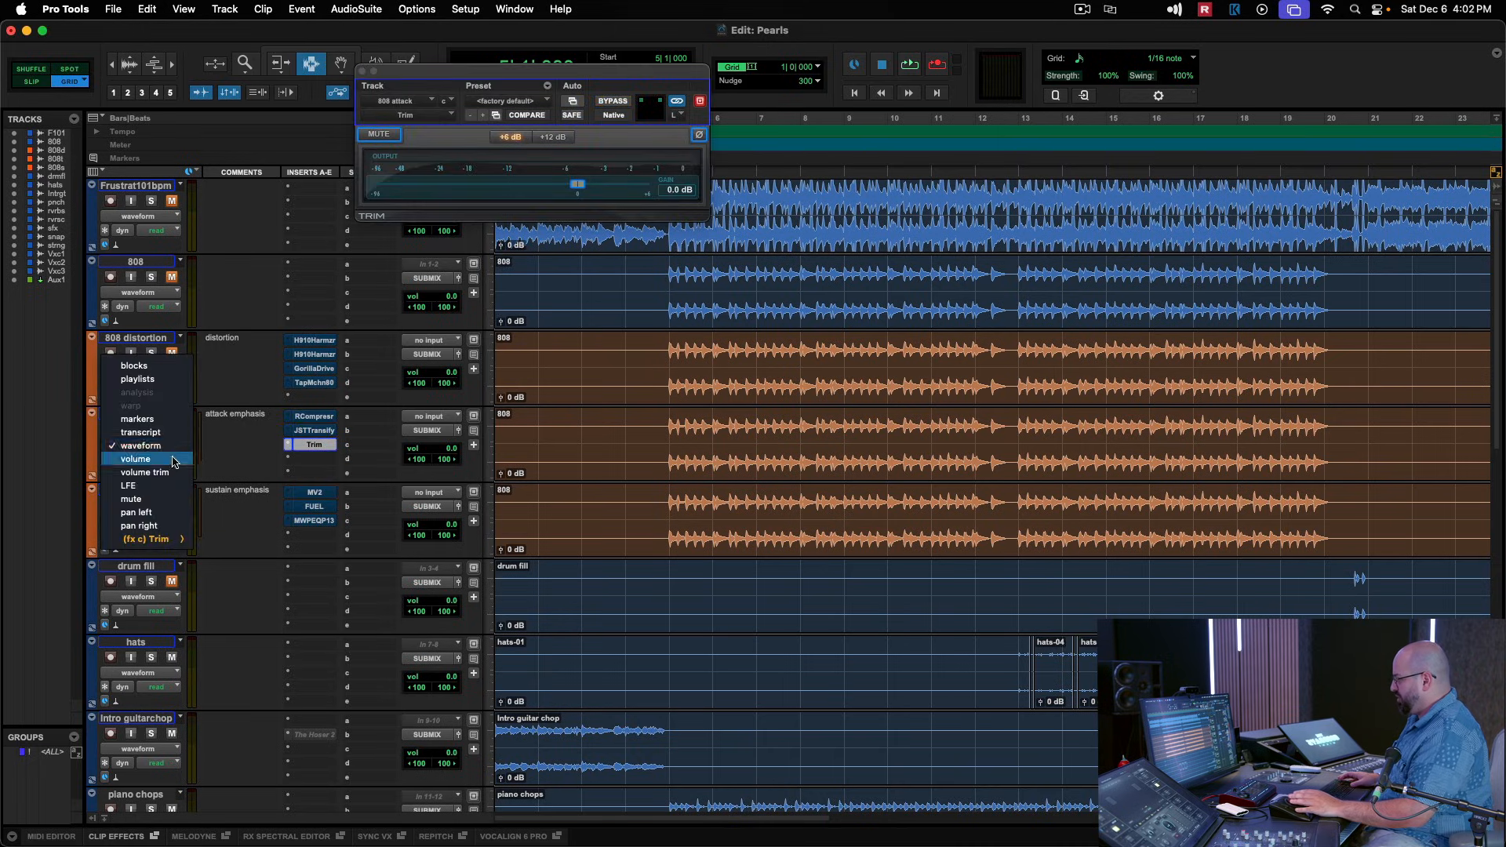
mouse_move(157, 539)
click(215, 543)
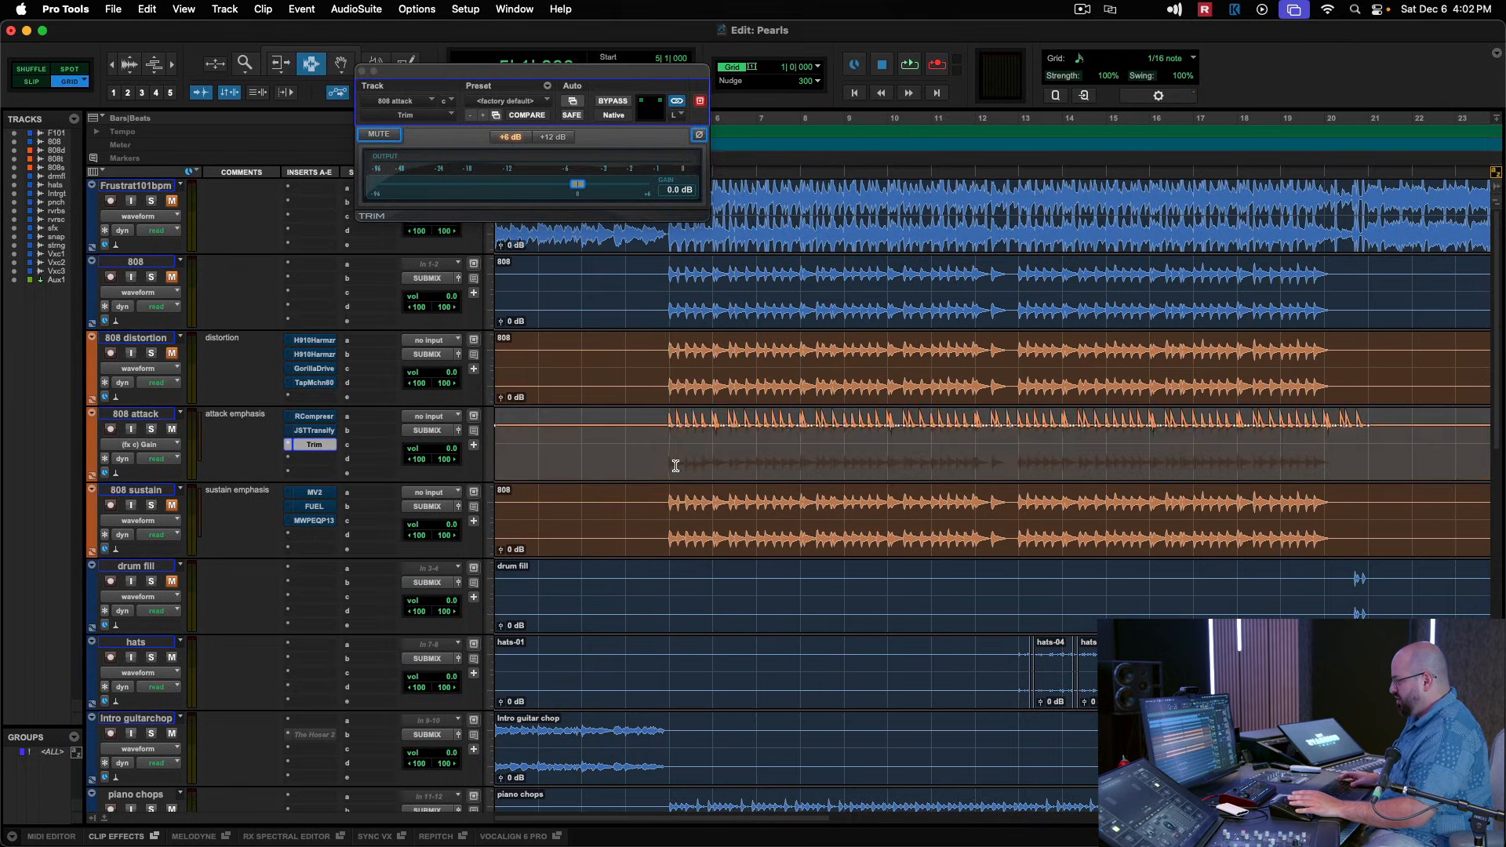
Enlarge the 808 attack track and examine the shape of the Trim gain automation around the 808 hits at bar 5.
key(super+bracketright)
key(super+bracketright)
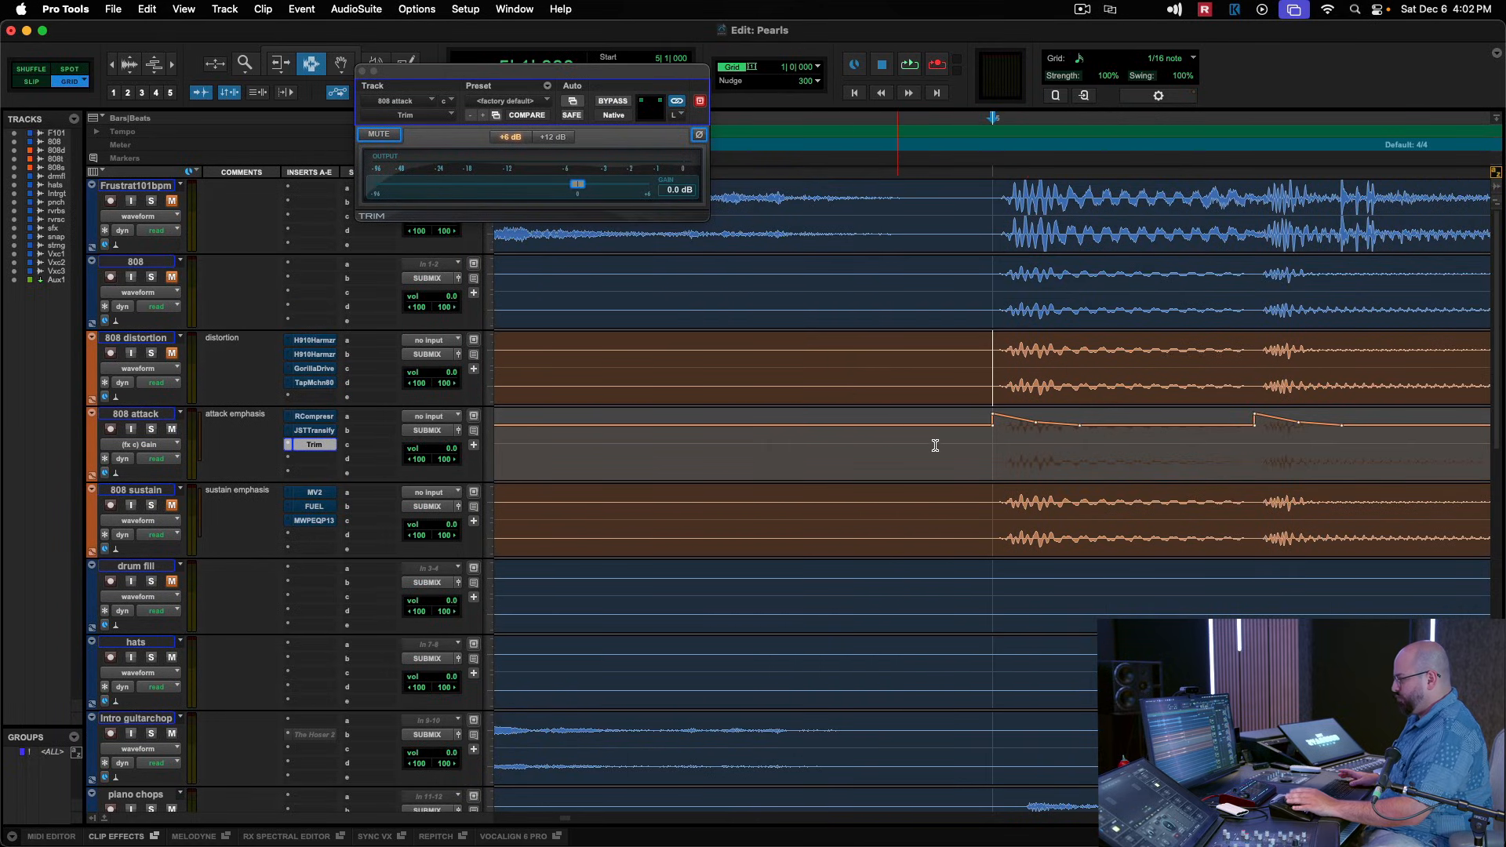
click(997, 423)
click(1002, 436)
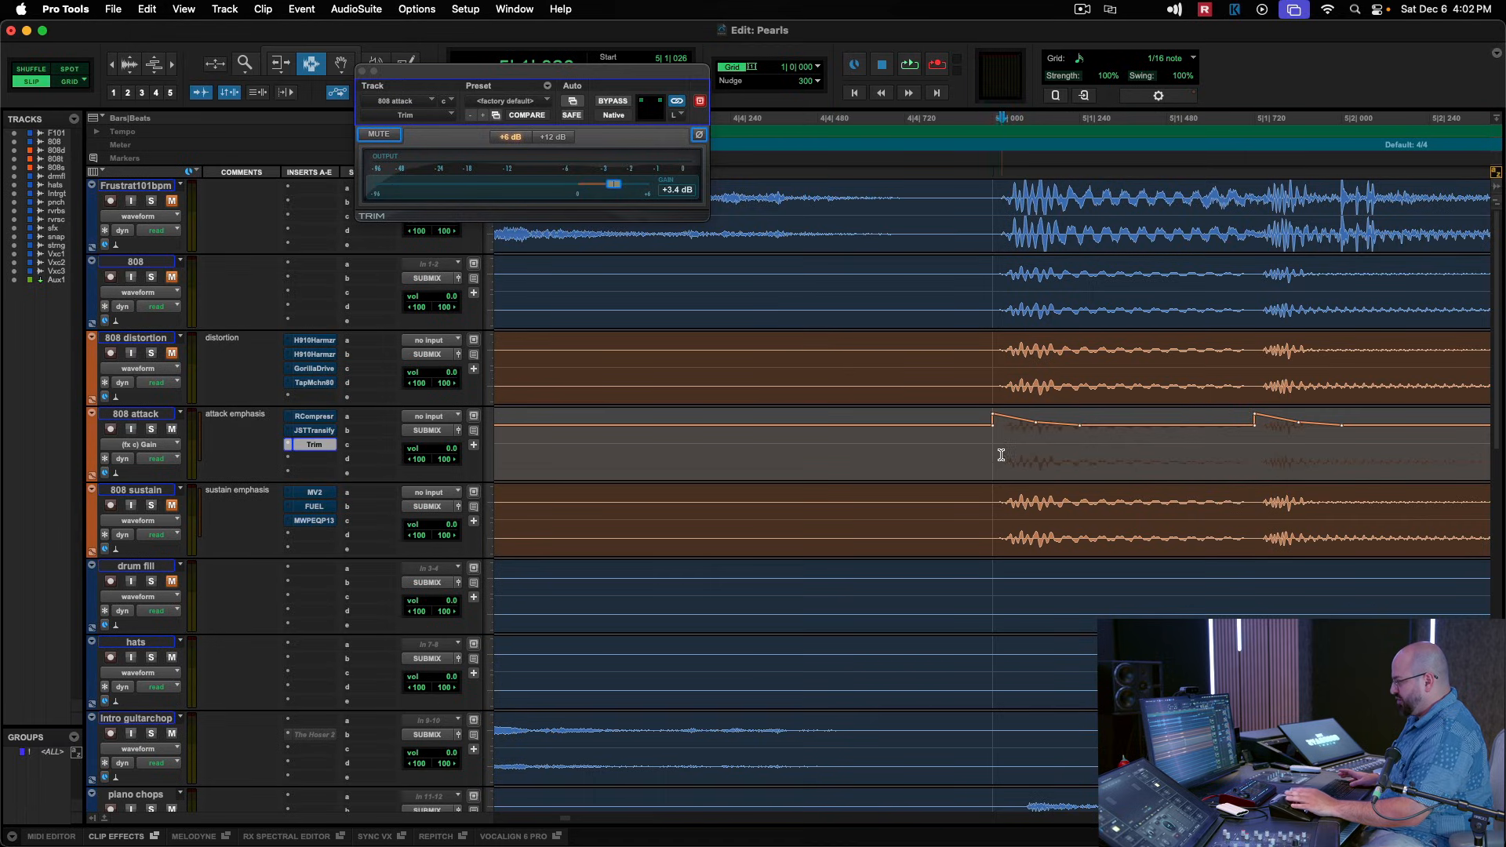
drag(148, 481, 148, 672)
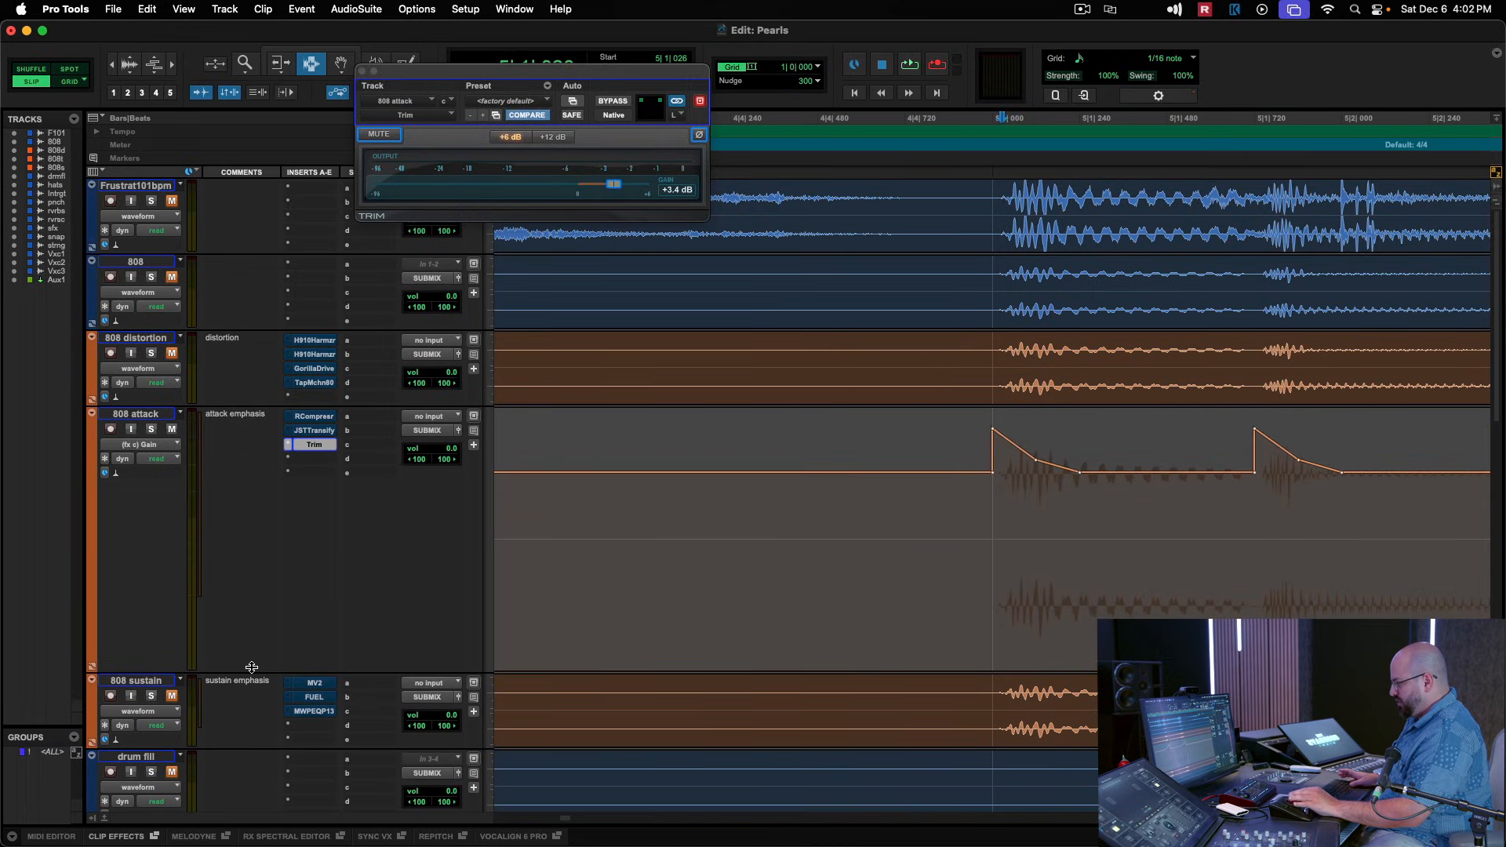
drag(980, 447, 1039, 488)
click(988, 494)
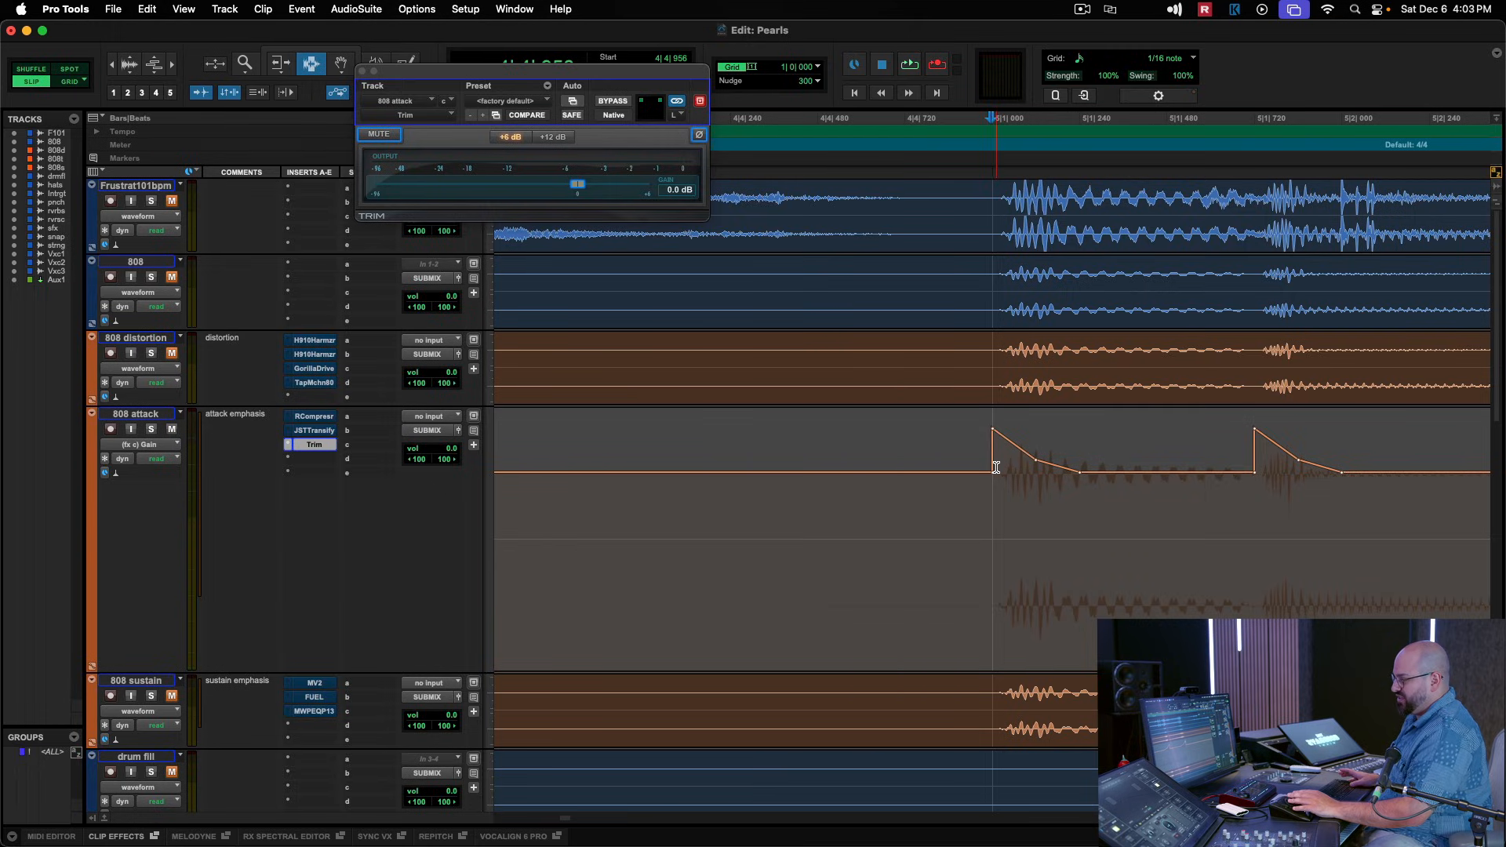
drag(1023, 470, 1061, 479)
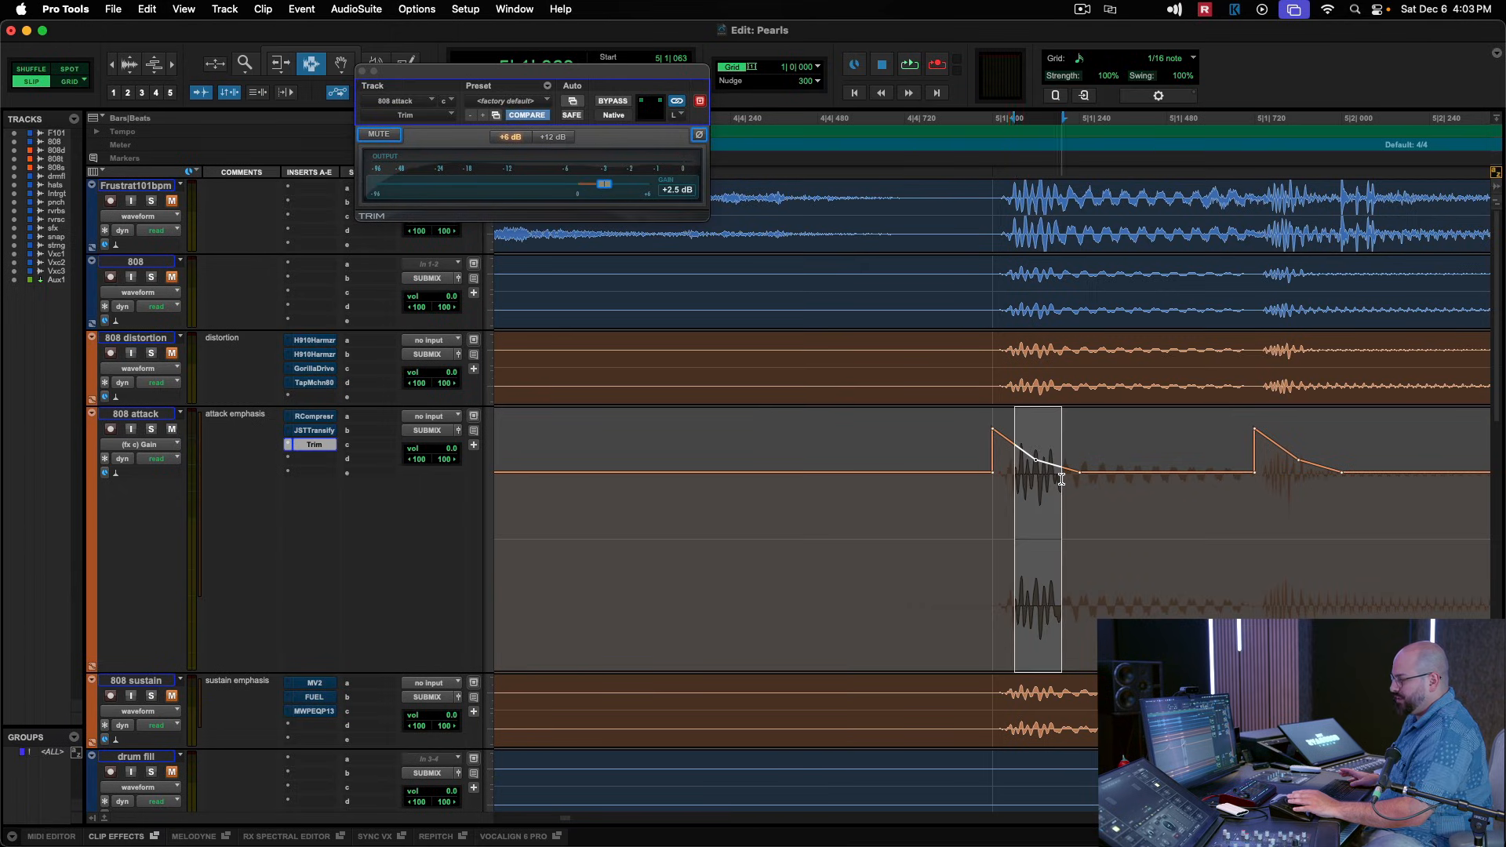
click(996, 471)
click(979, 486)
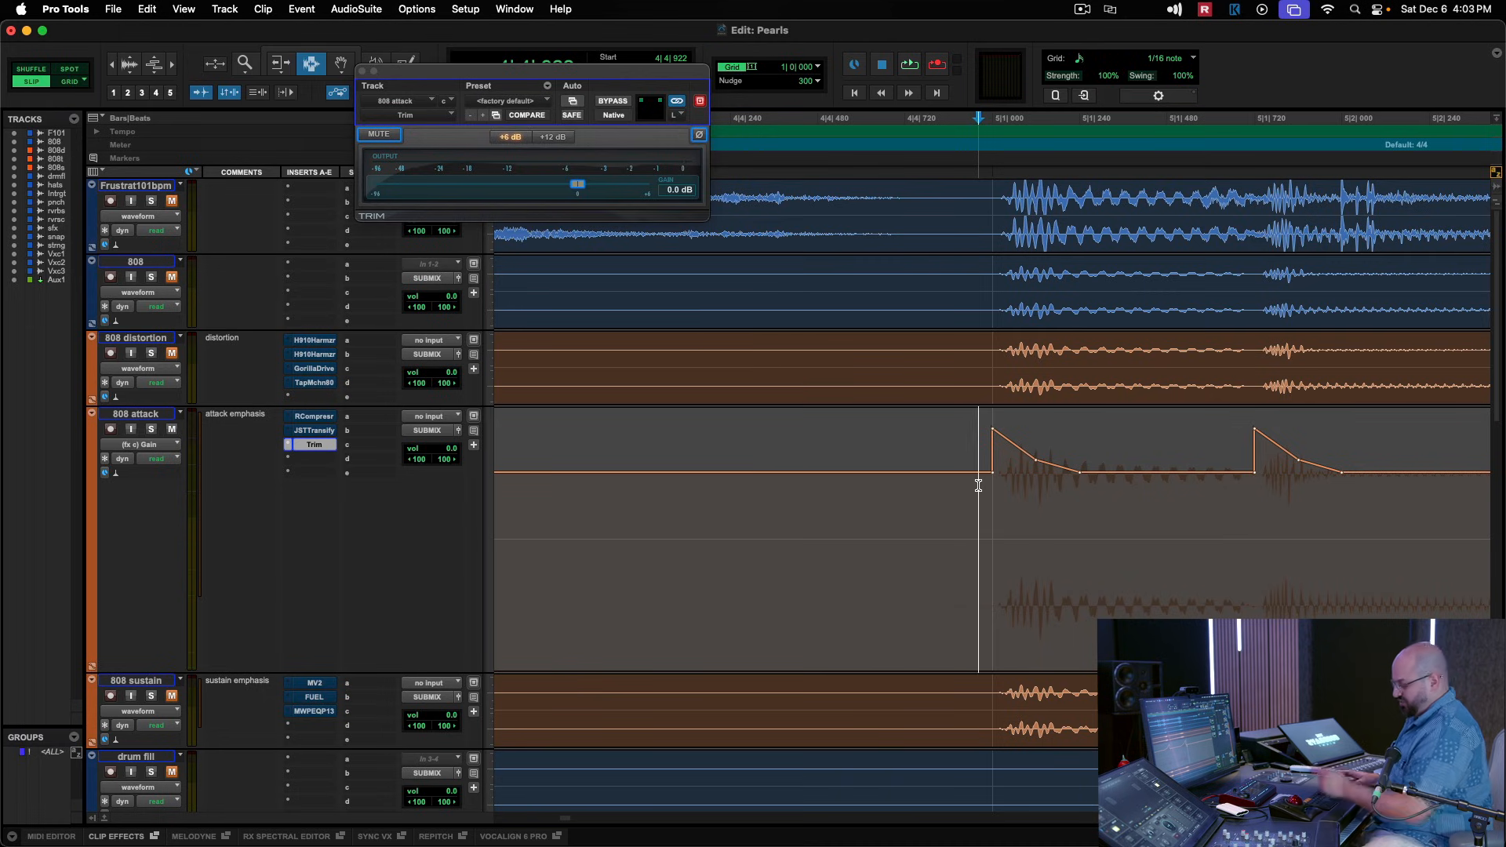
Compare playback from bar 5 with Trim on the 808 attack track bypassed and active.
key(r)
key(r)
key(r)
key(r)
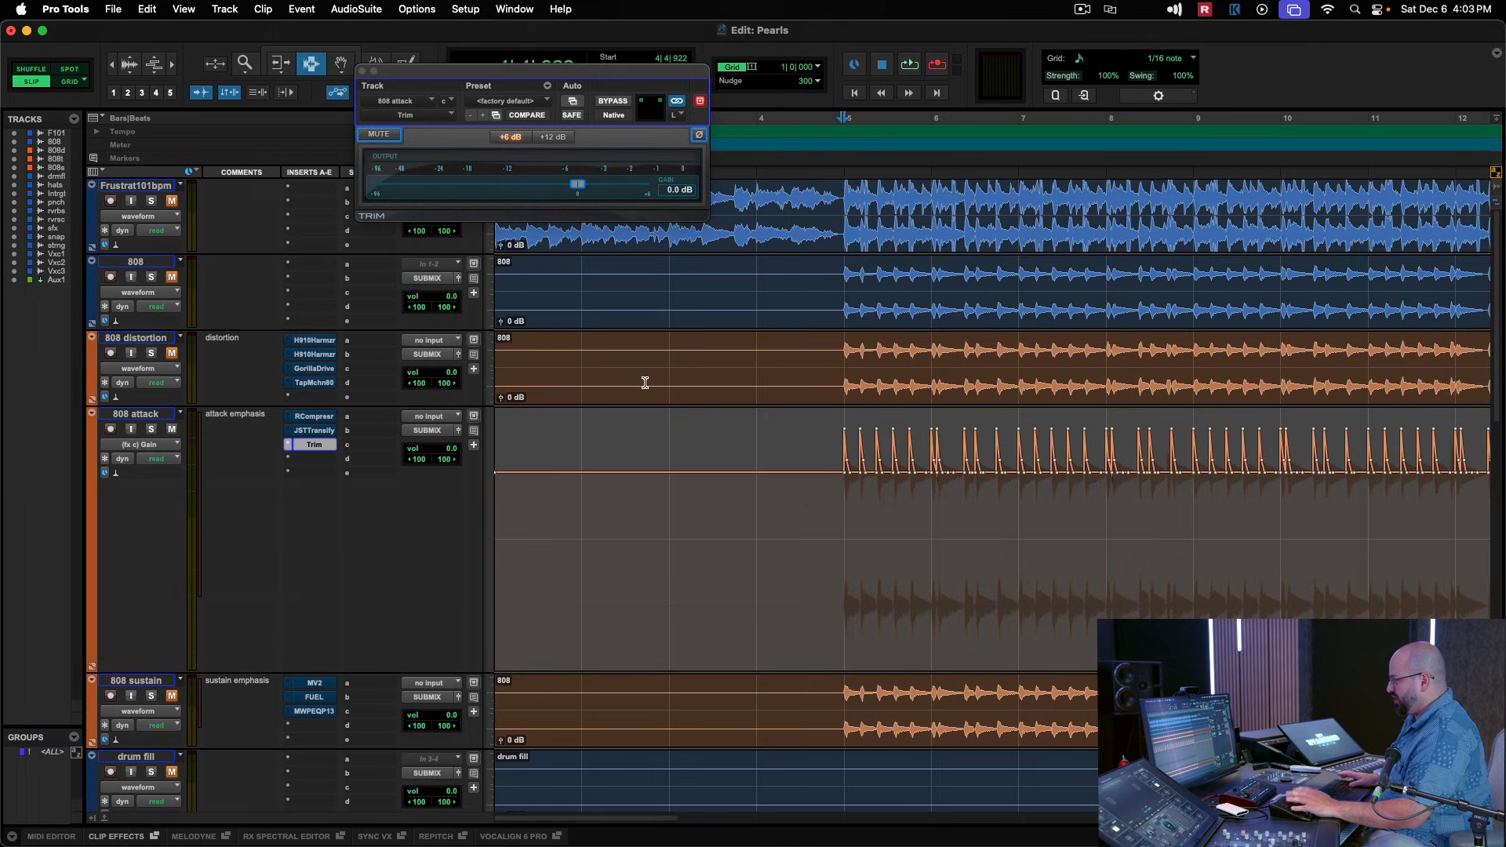
click(619, 102)
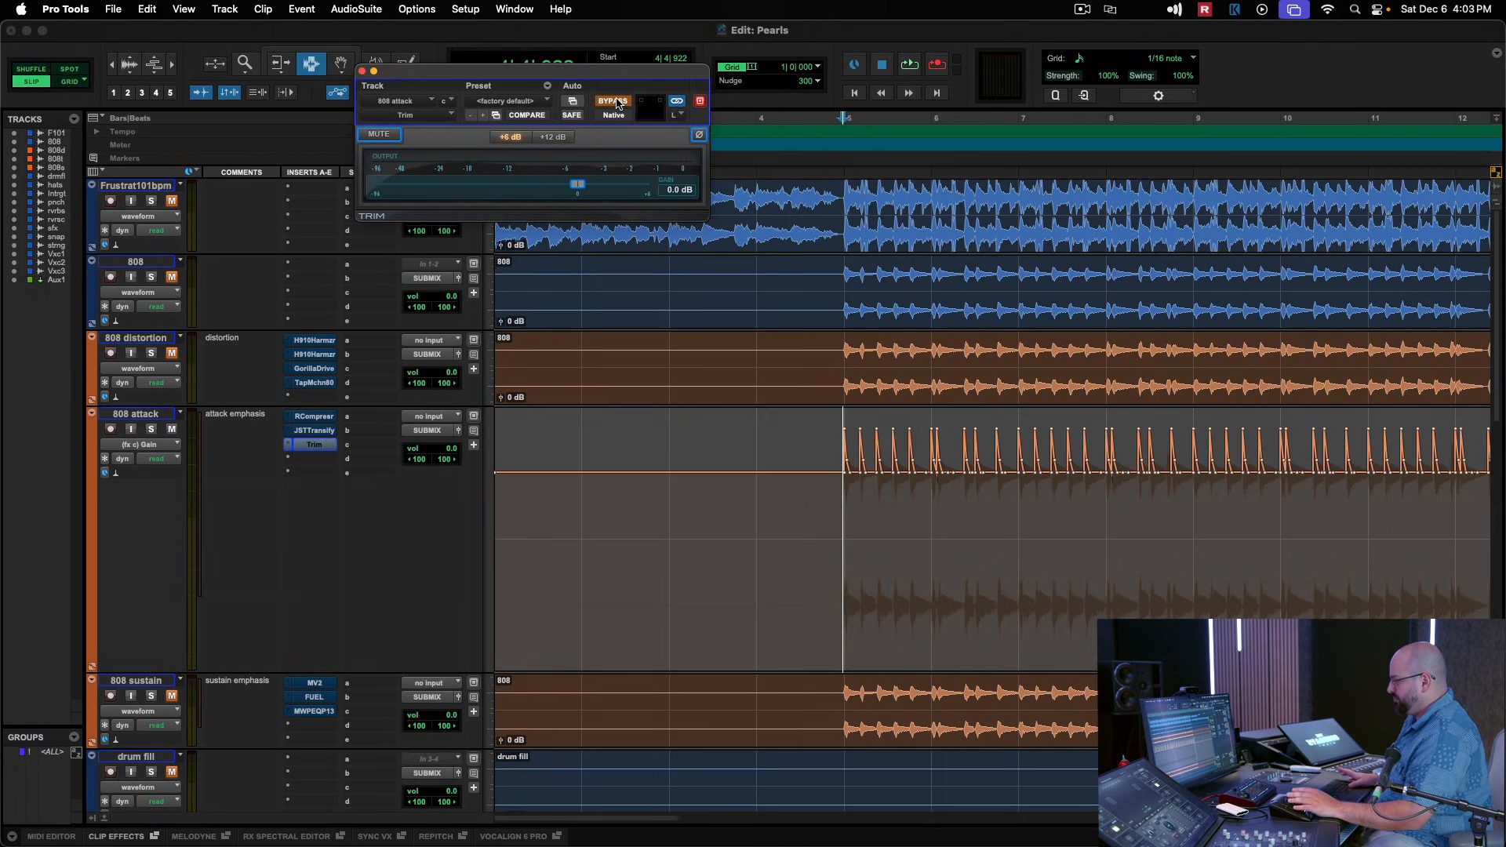
key(space)
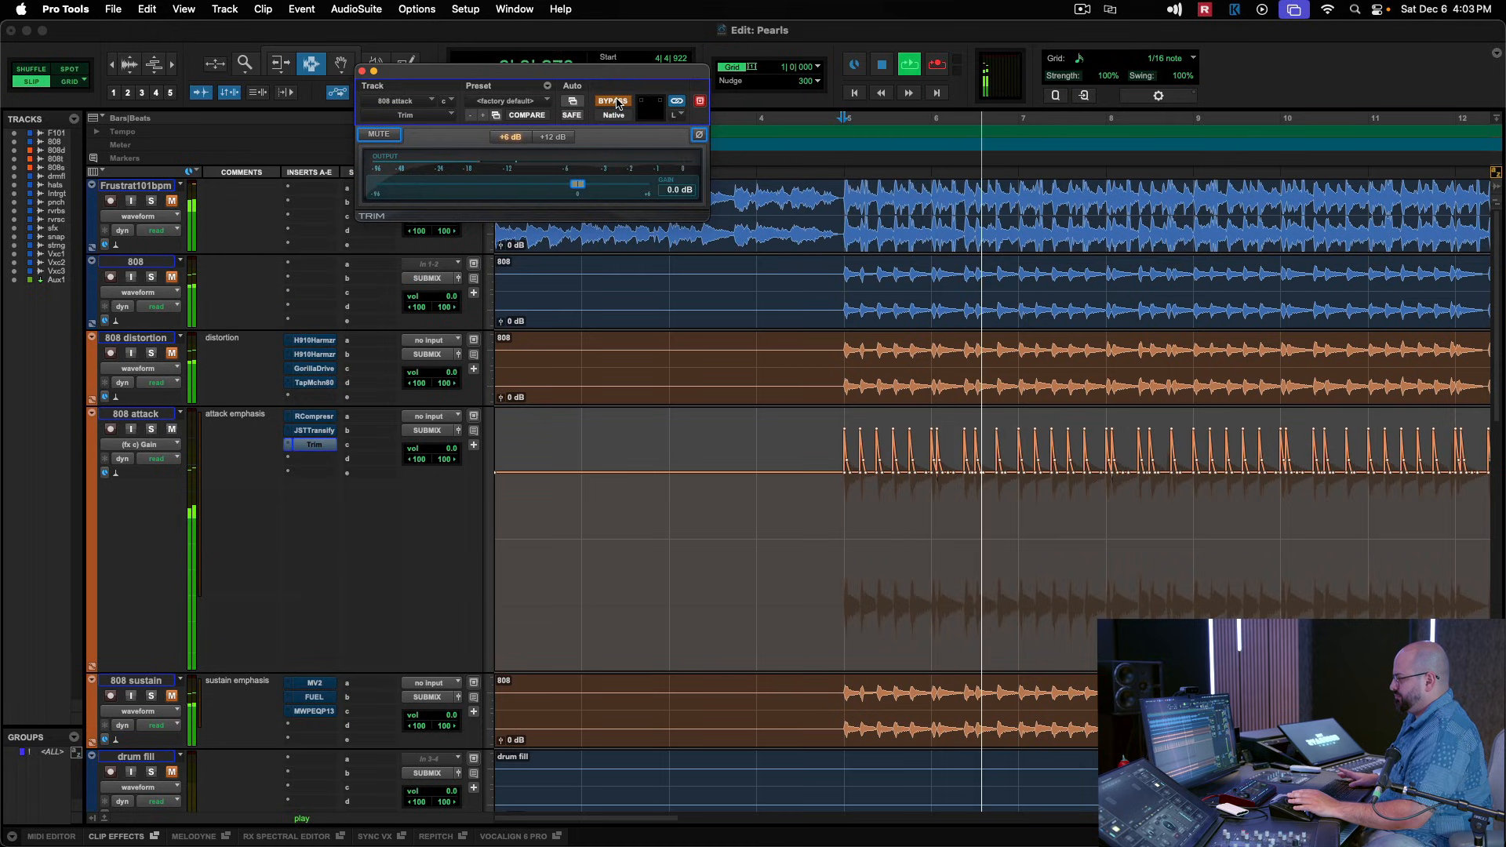
click(619, 101)
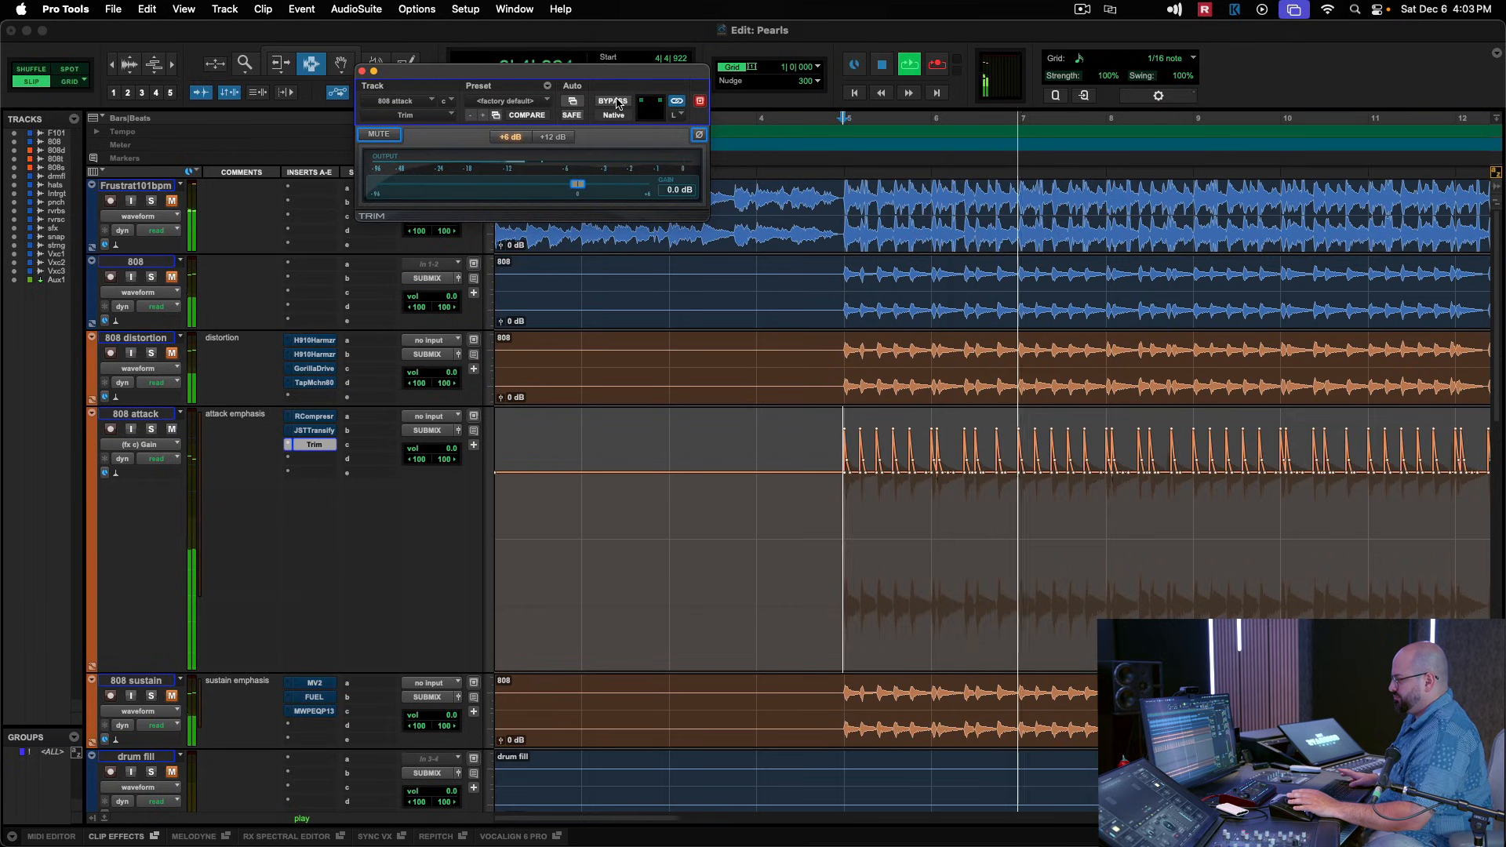
key(space)
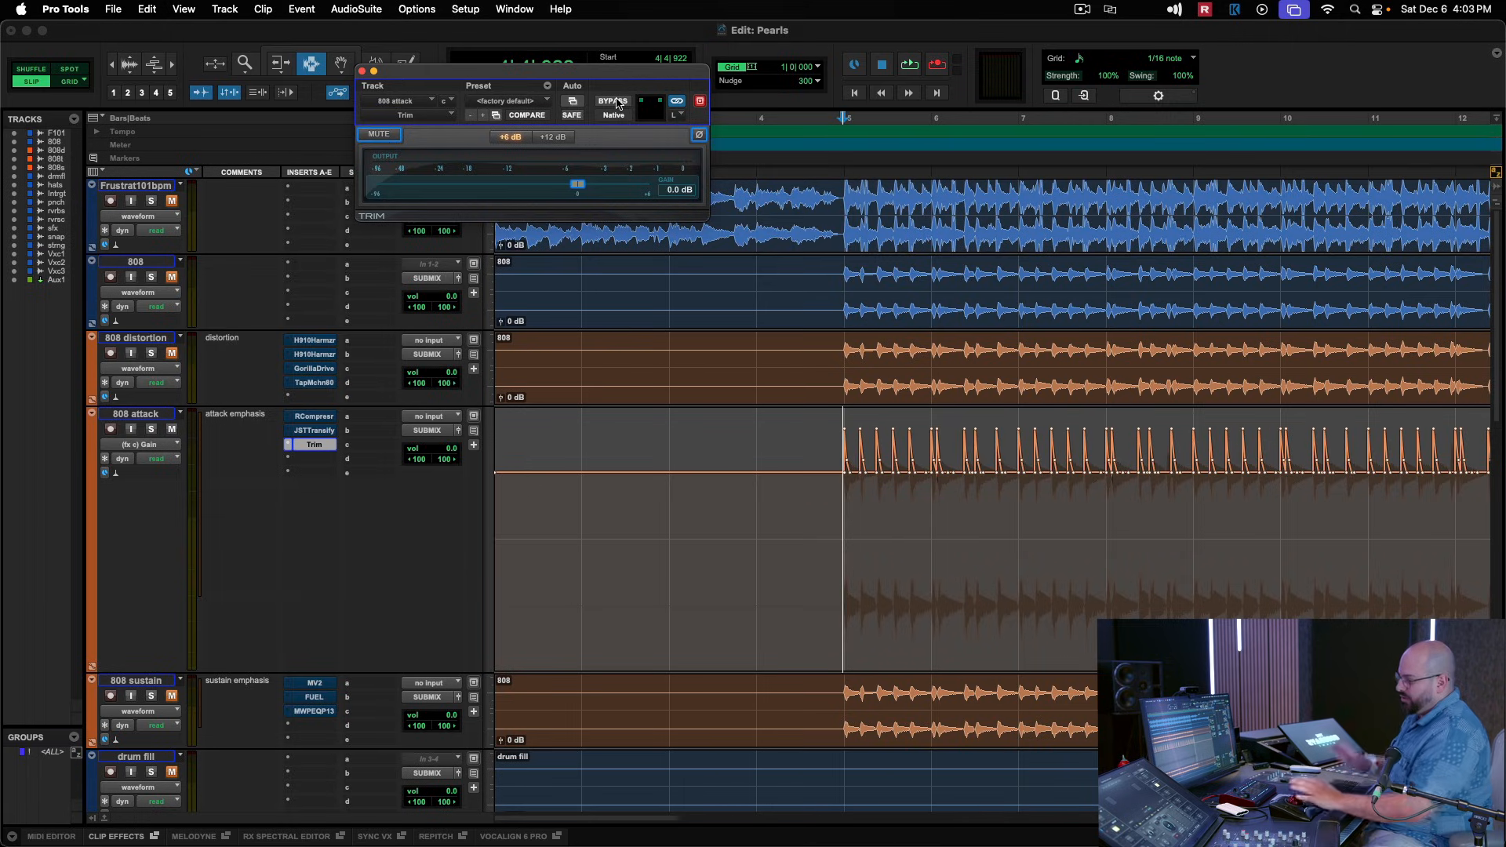
Restore the 808 attack track to its smaller height and switch its view back to waveform.
click(165, 671)
drag(166, 671, 180, 474)
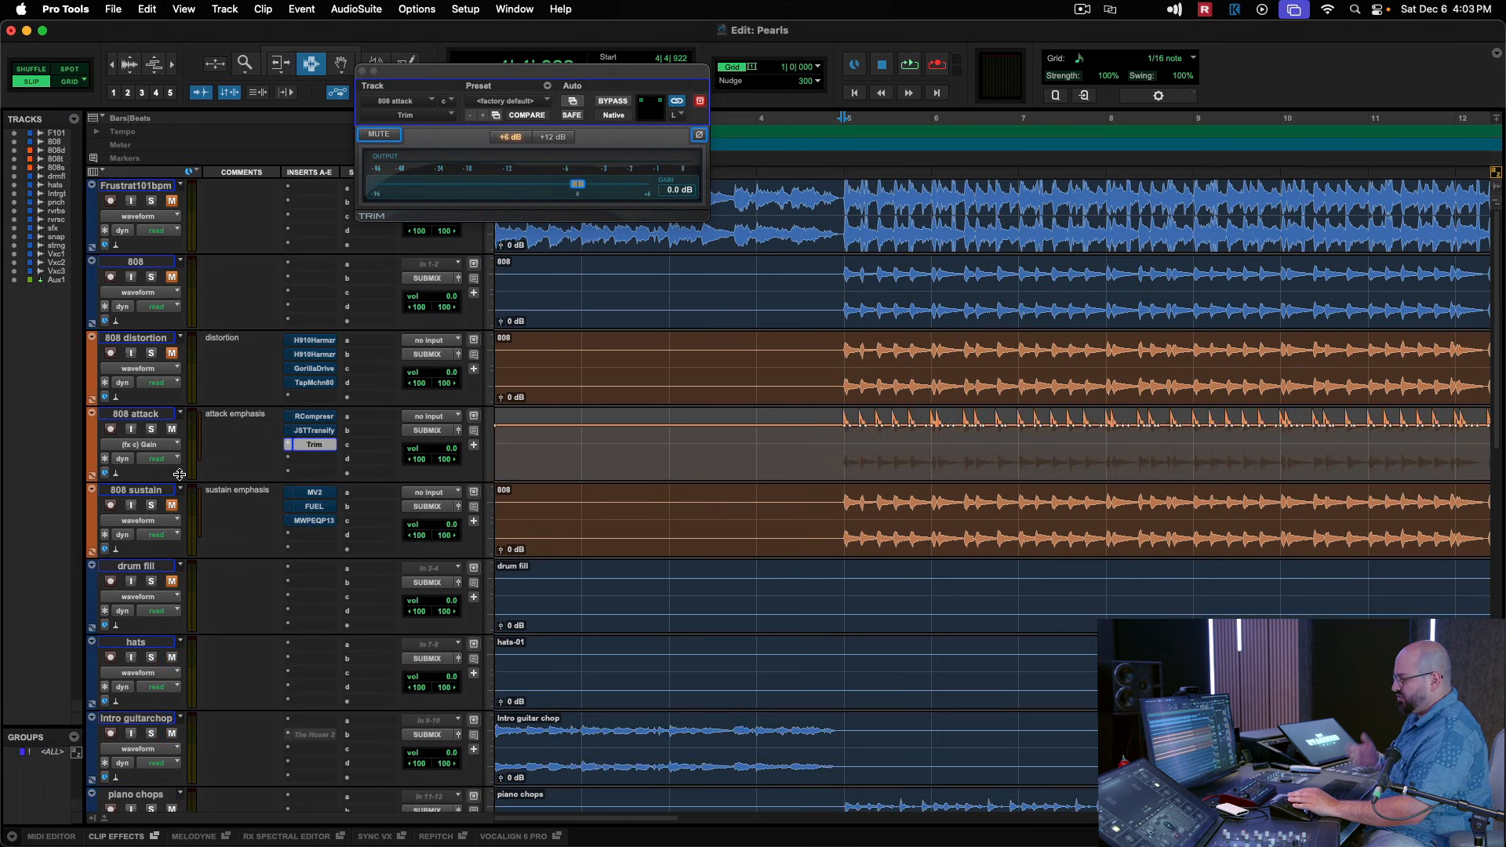
click(140, 444)
click(137, 353)
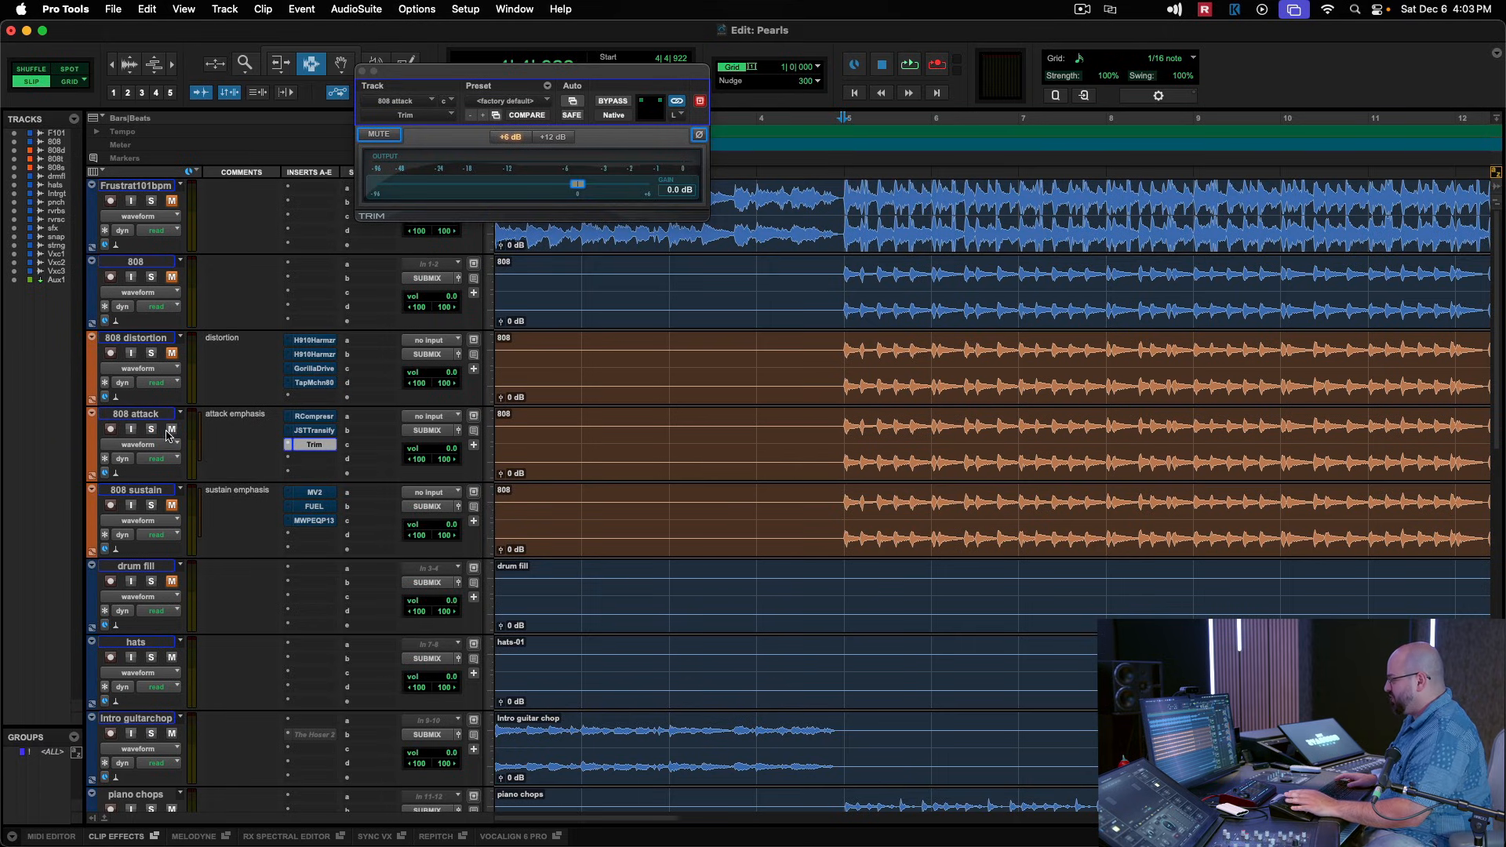
Open MV2 on the 808 sustain track, audition from bar 5 while bypassed, and activate it to hear the difference.
click(327, 493)
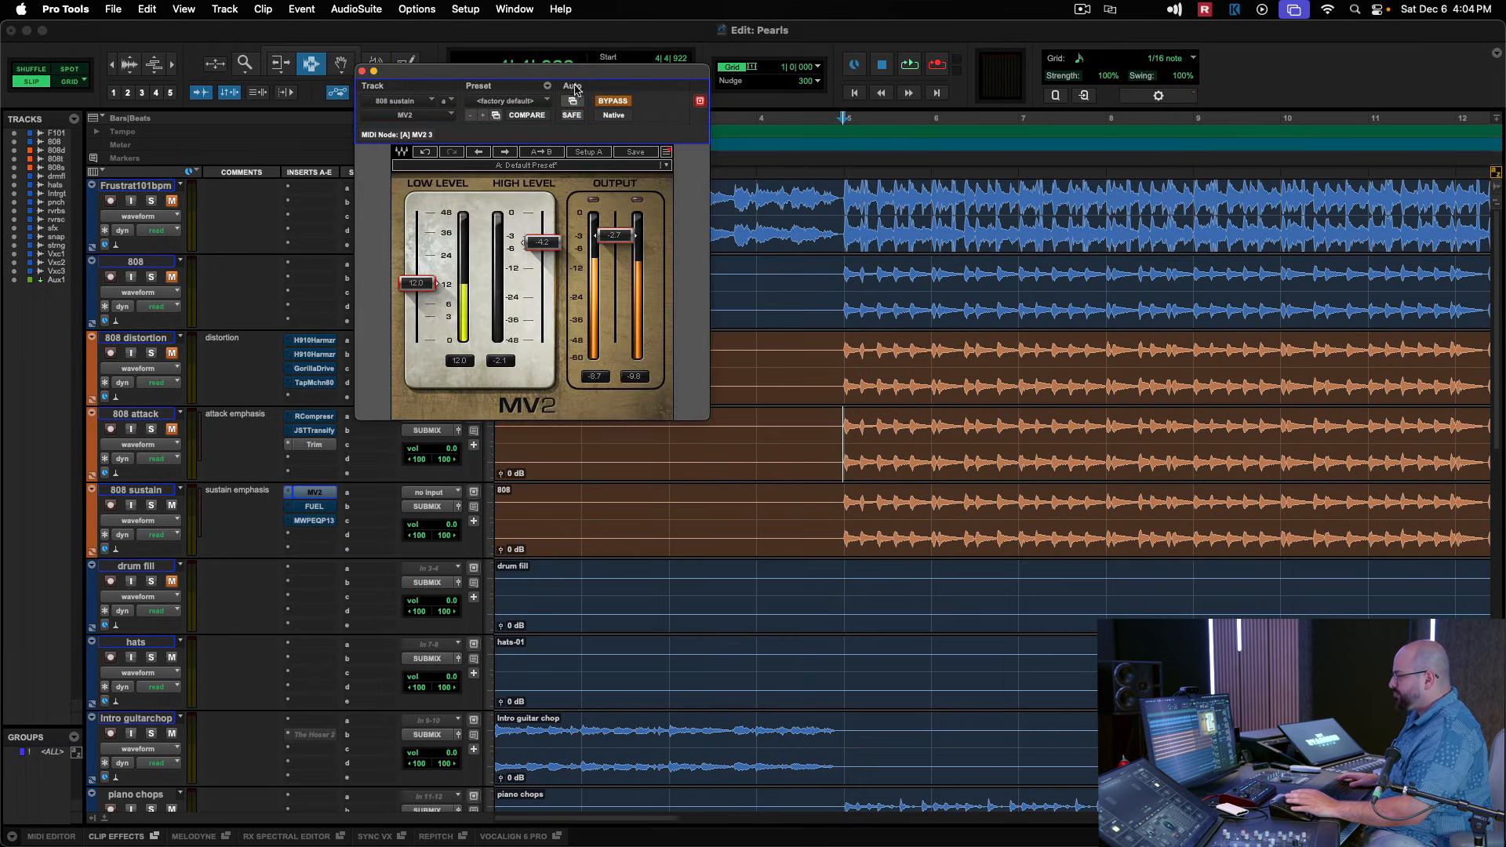
drag(575, 88, 738, 110)
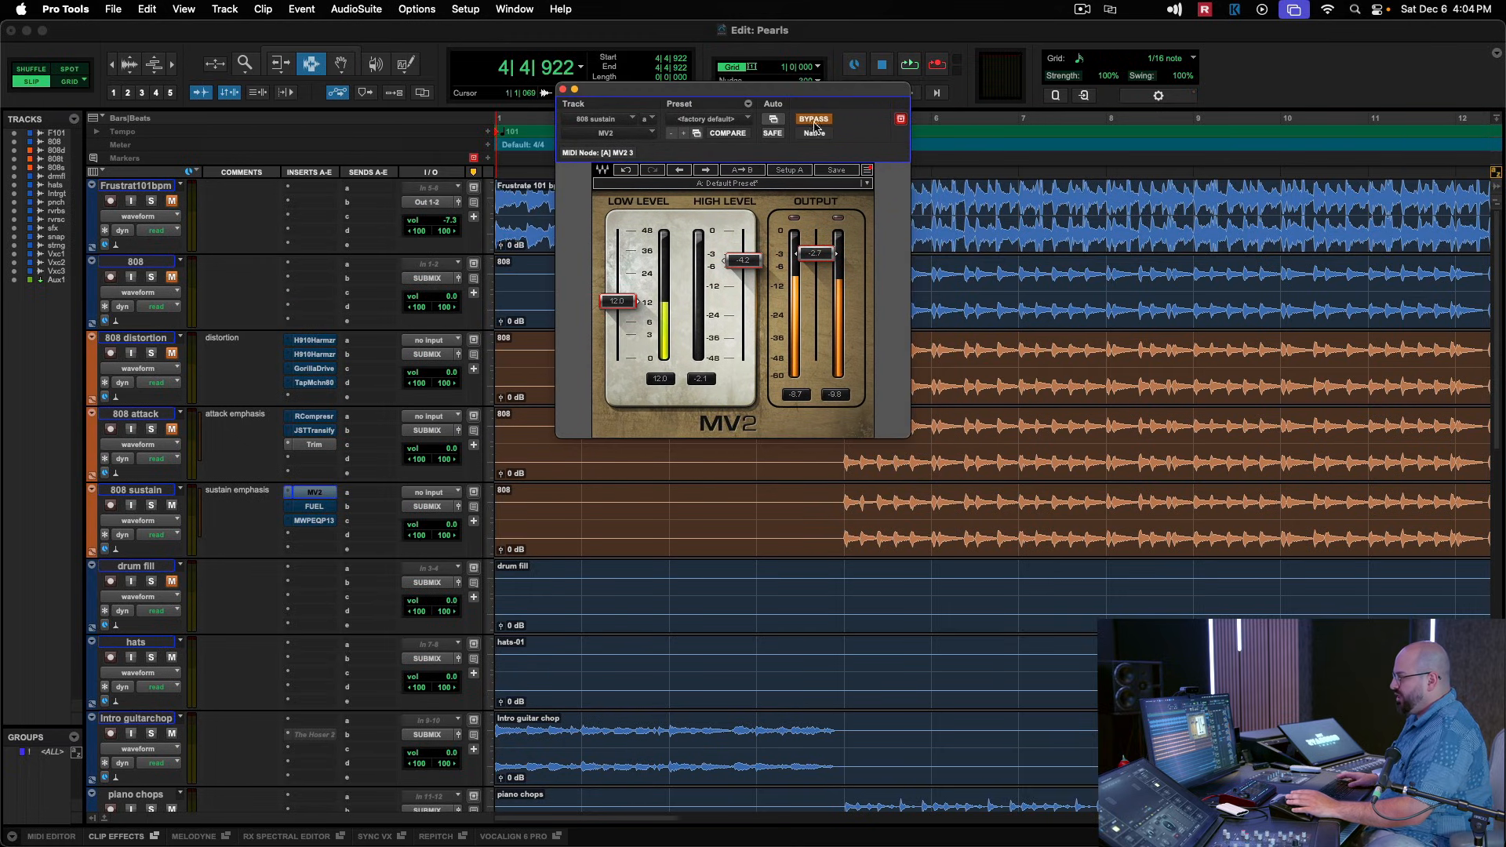
drag(866, 93, 751, 81)
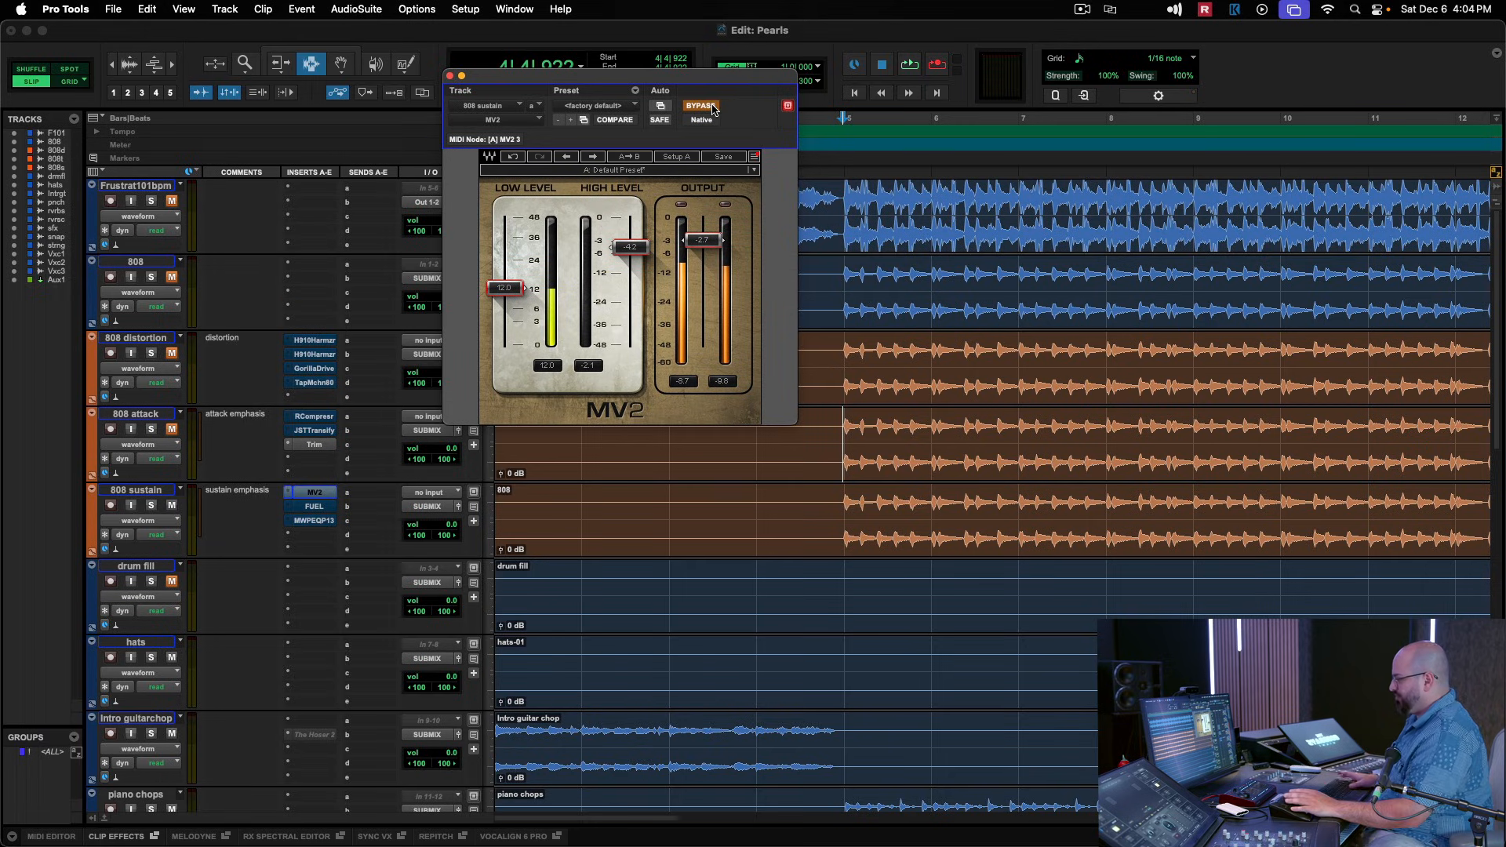
key(space)
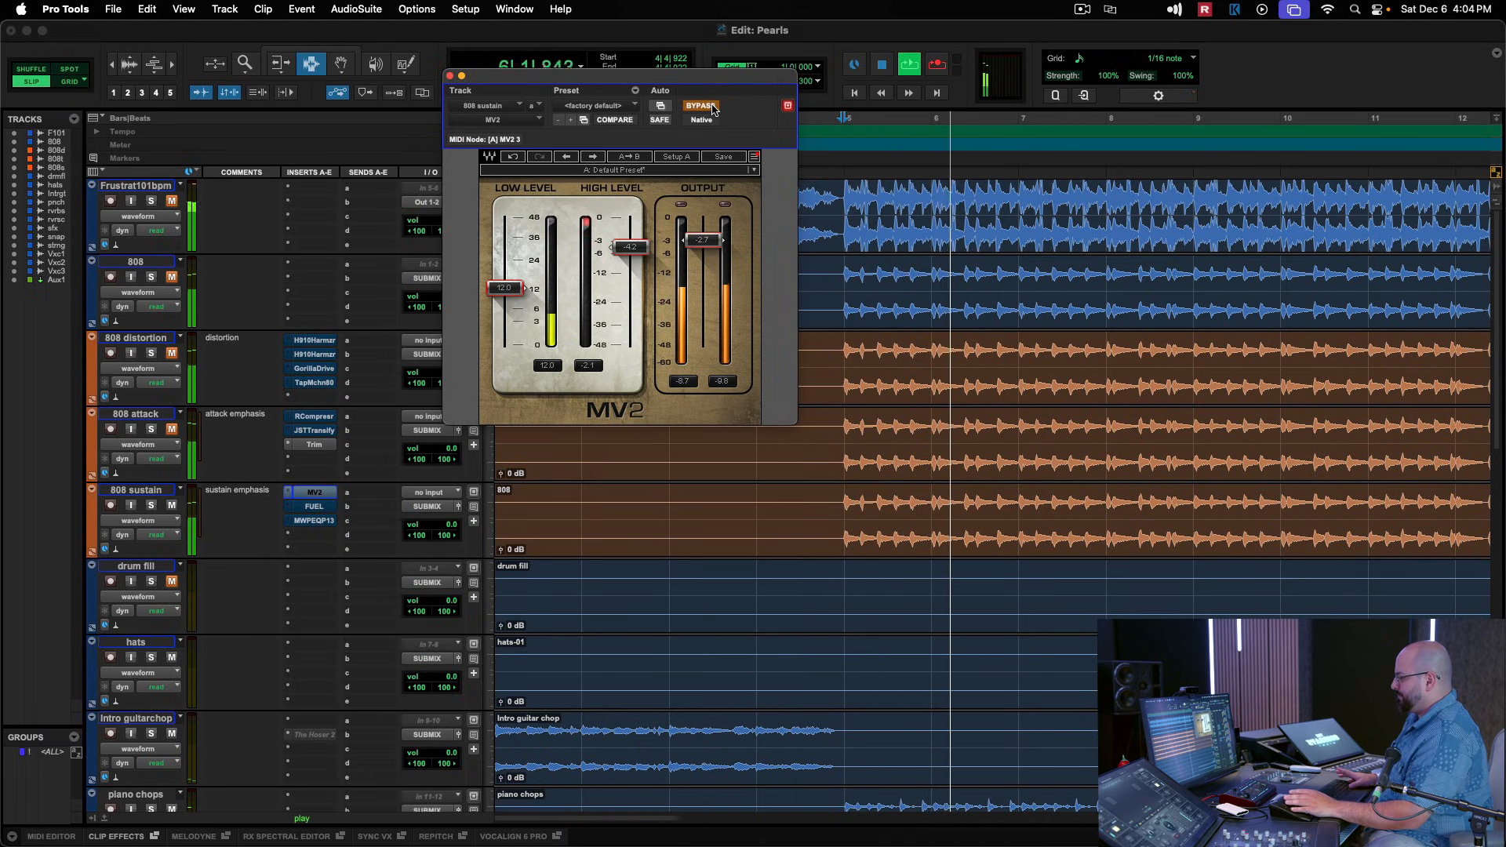
key(space)
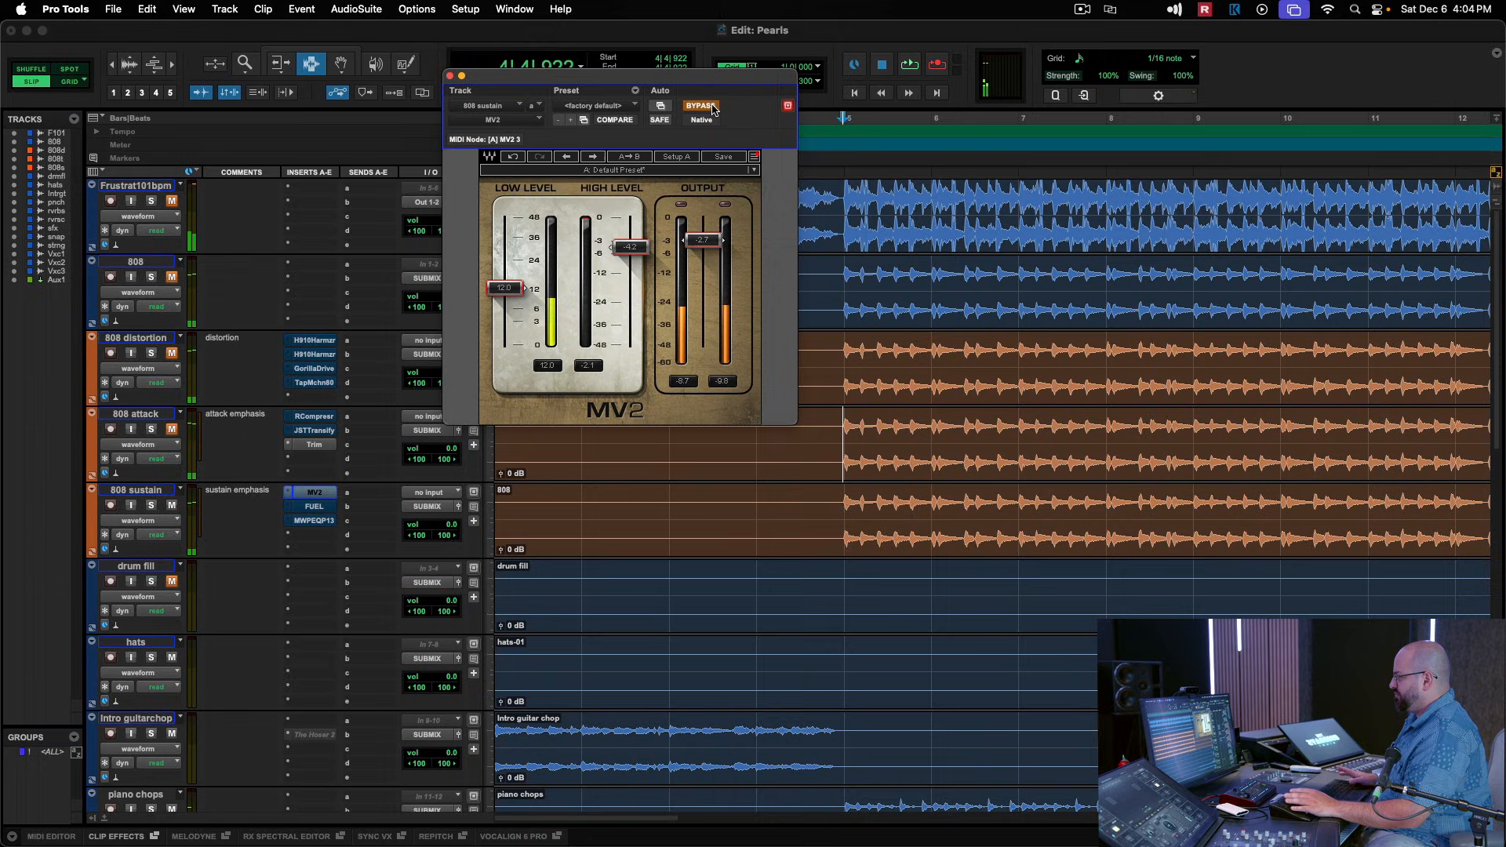
key(space)
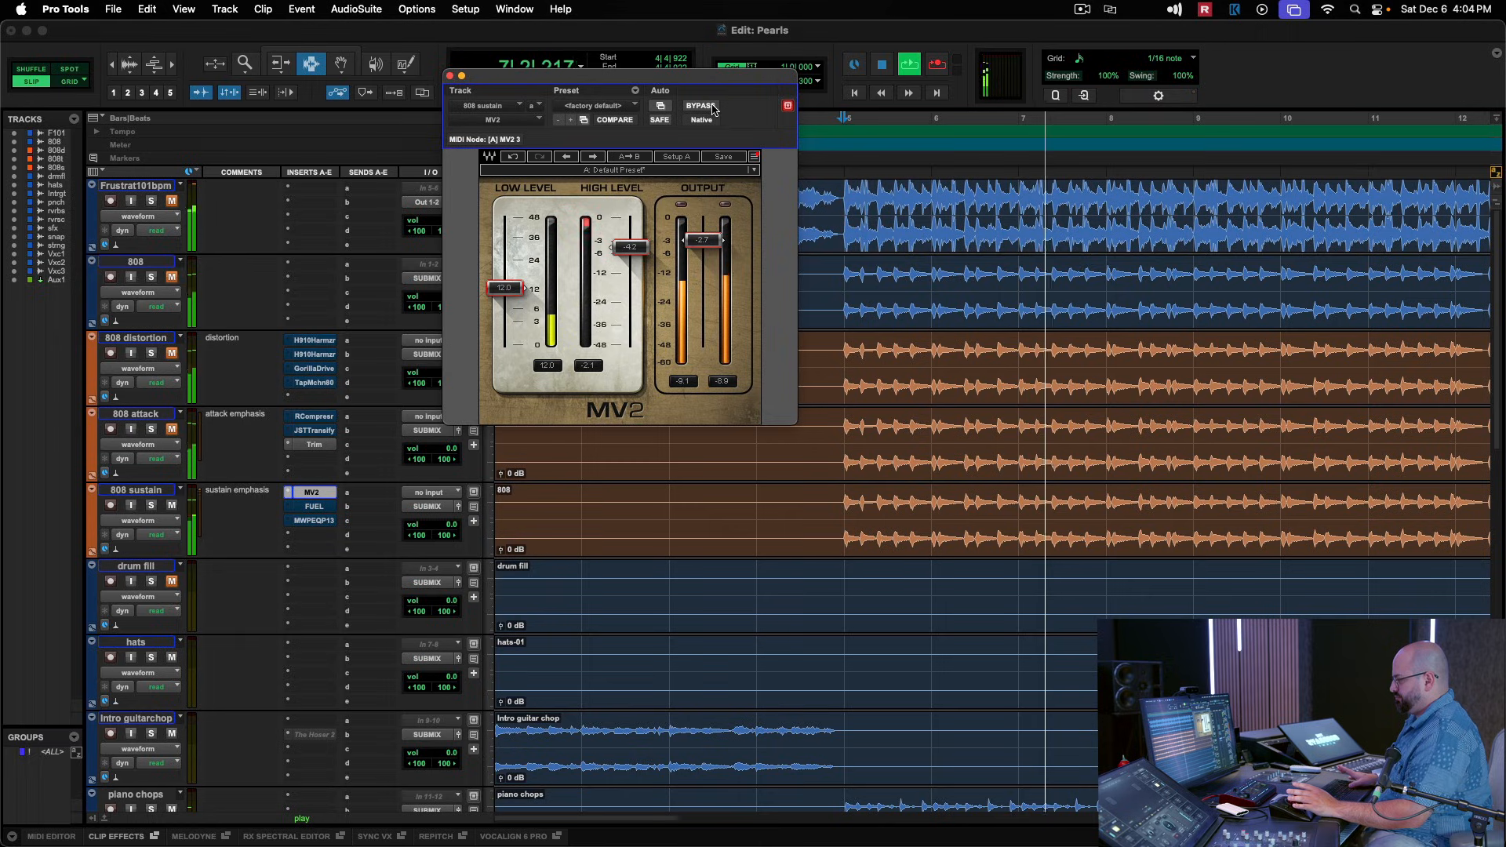
key(space)
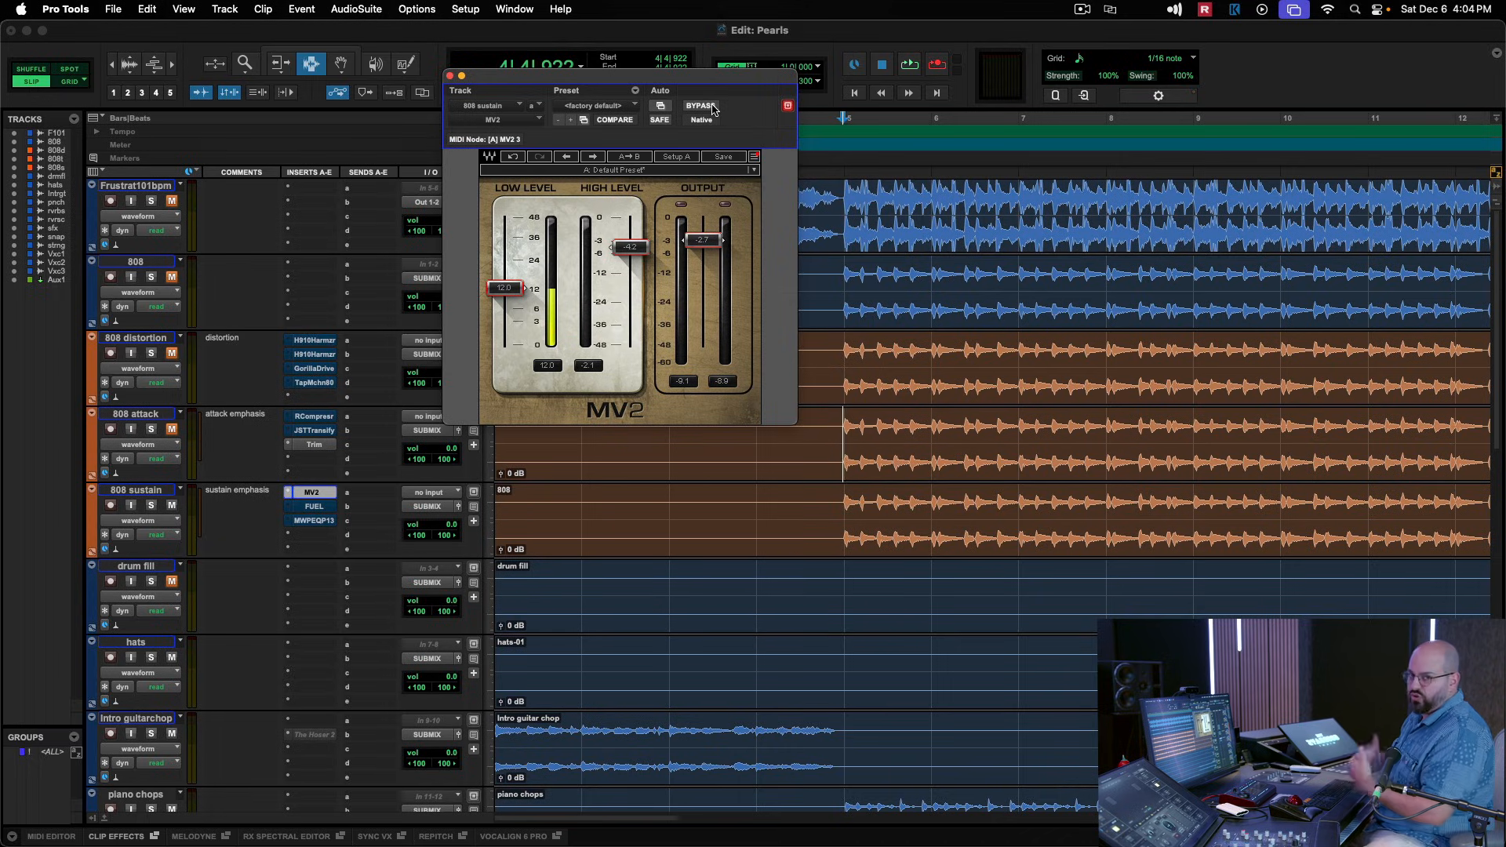
Switch MV2 to its default Setup B and set Low Level to about 10.9 while auditioning from bar 5.
click(688, 158)
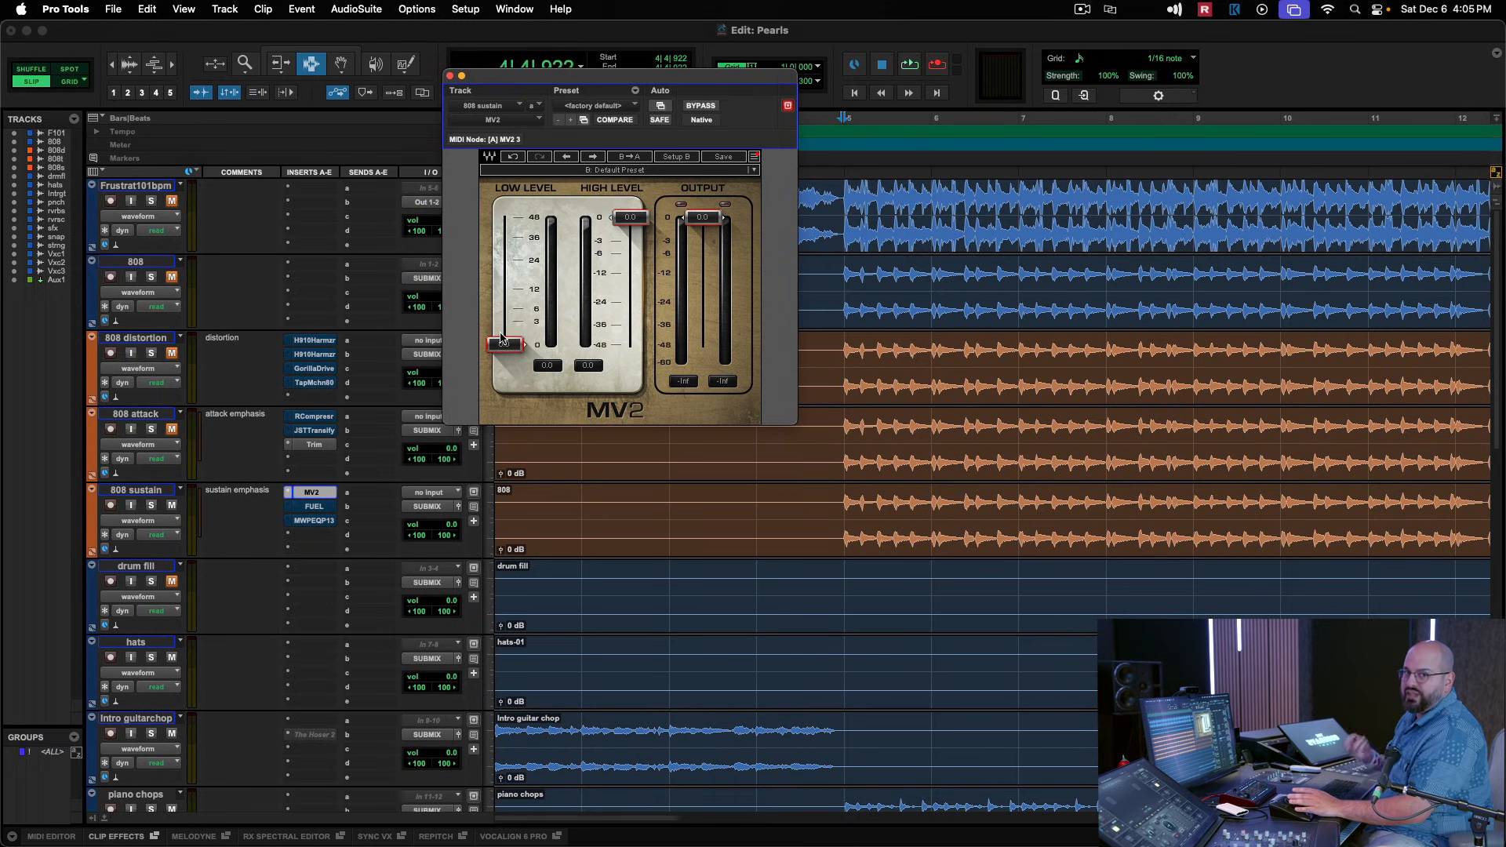
key(space)
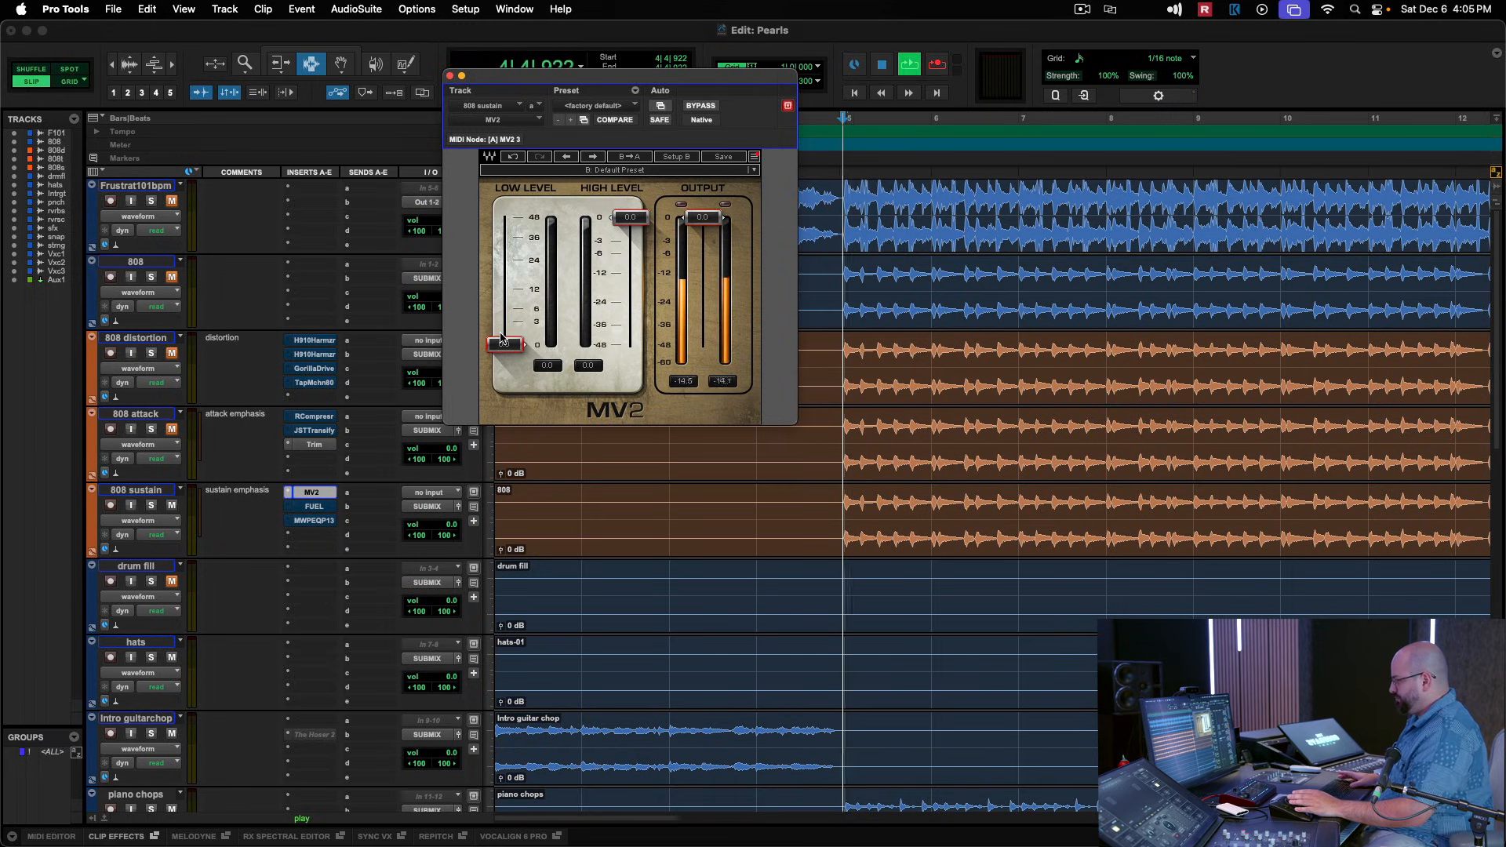
drag(502, 342, 502, 279)
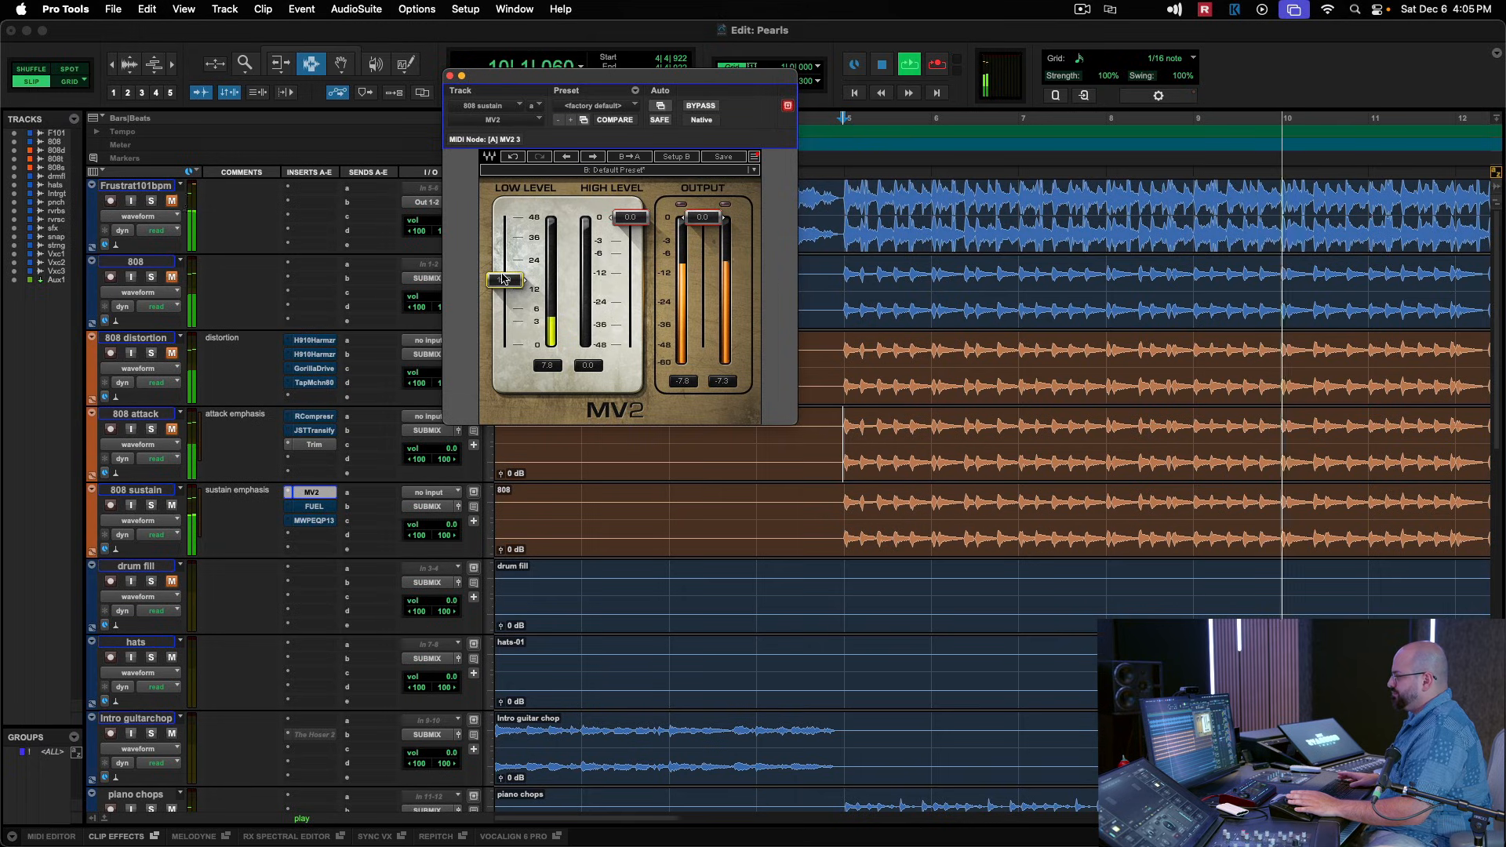
key(space)
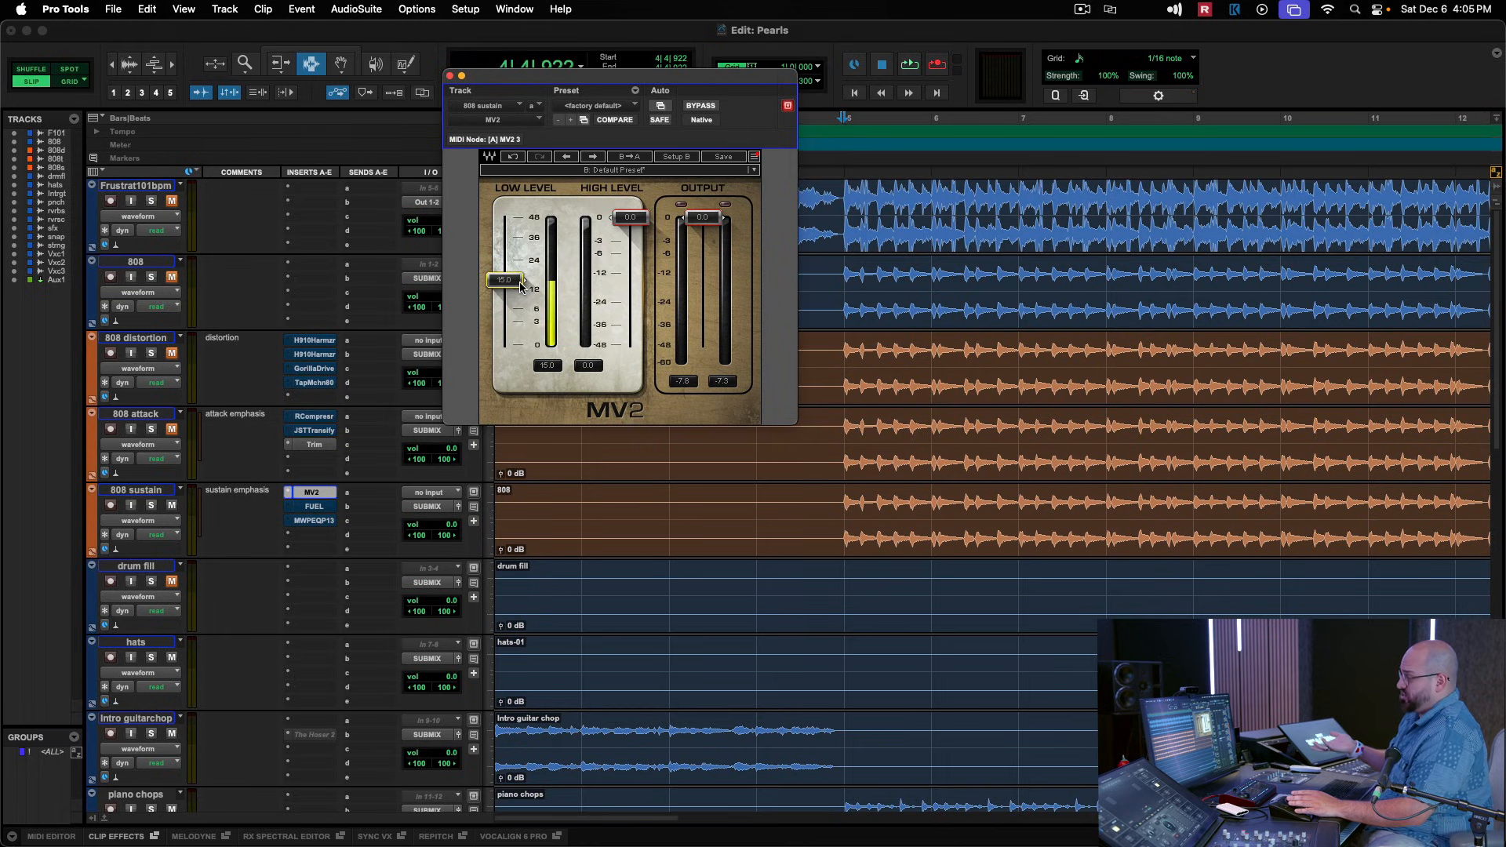
drag(520, 286, 524, 290)
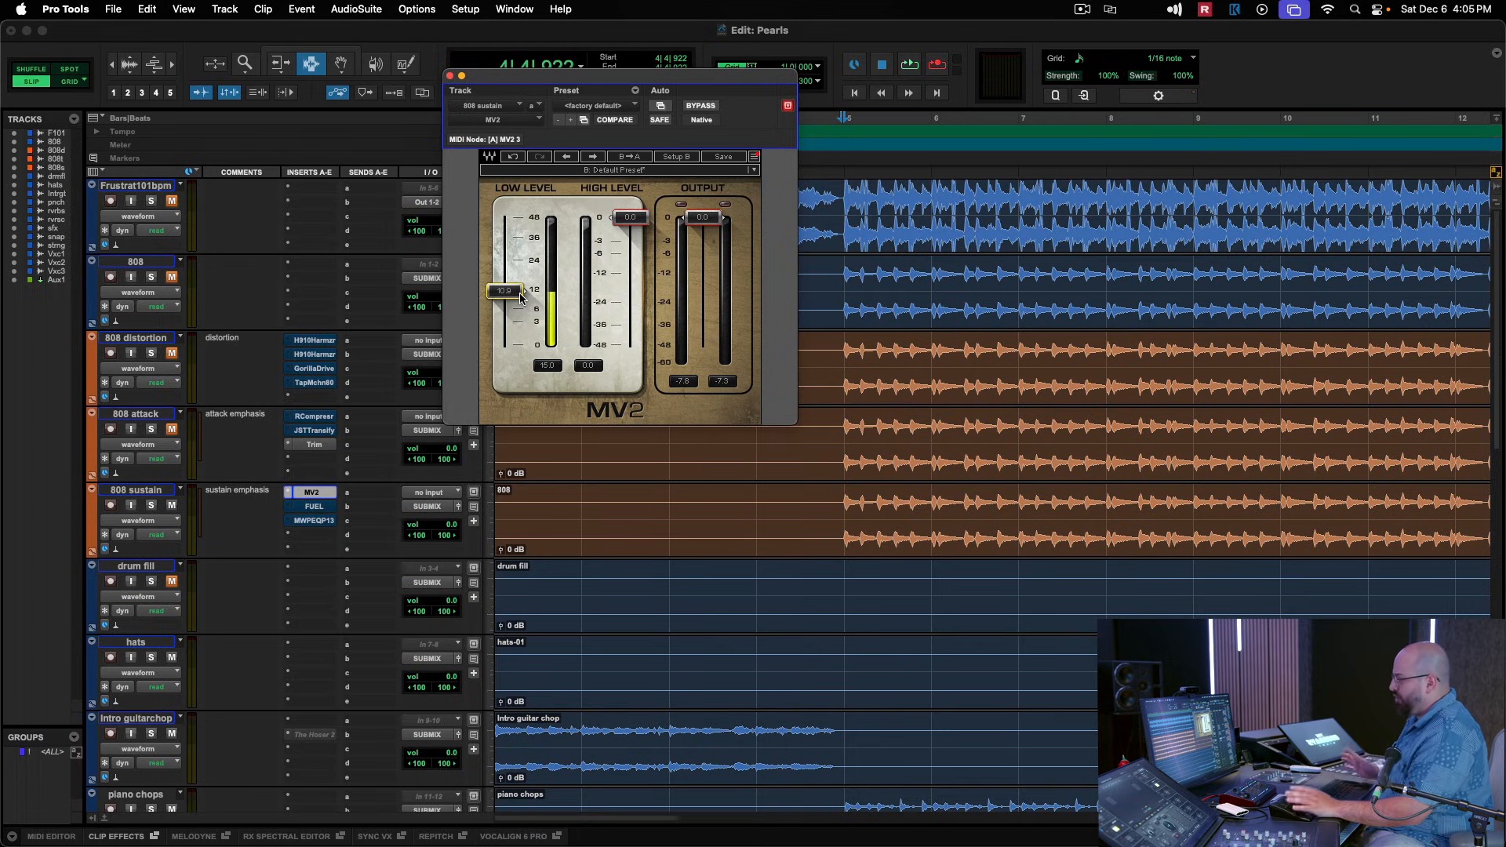
key(space)
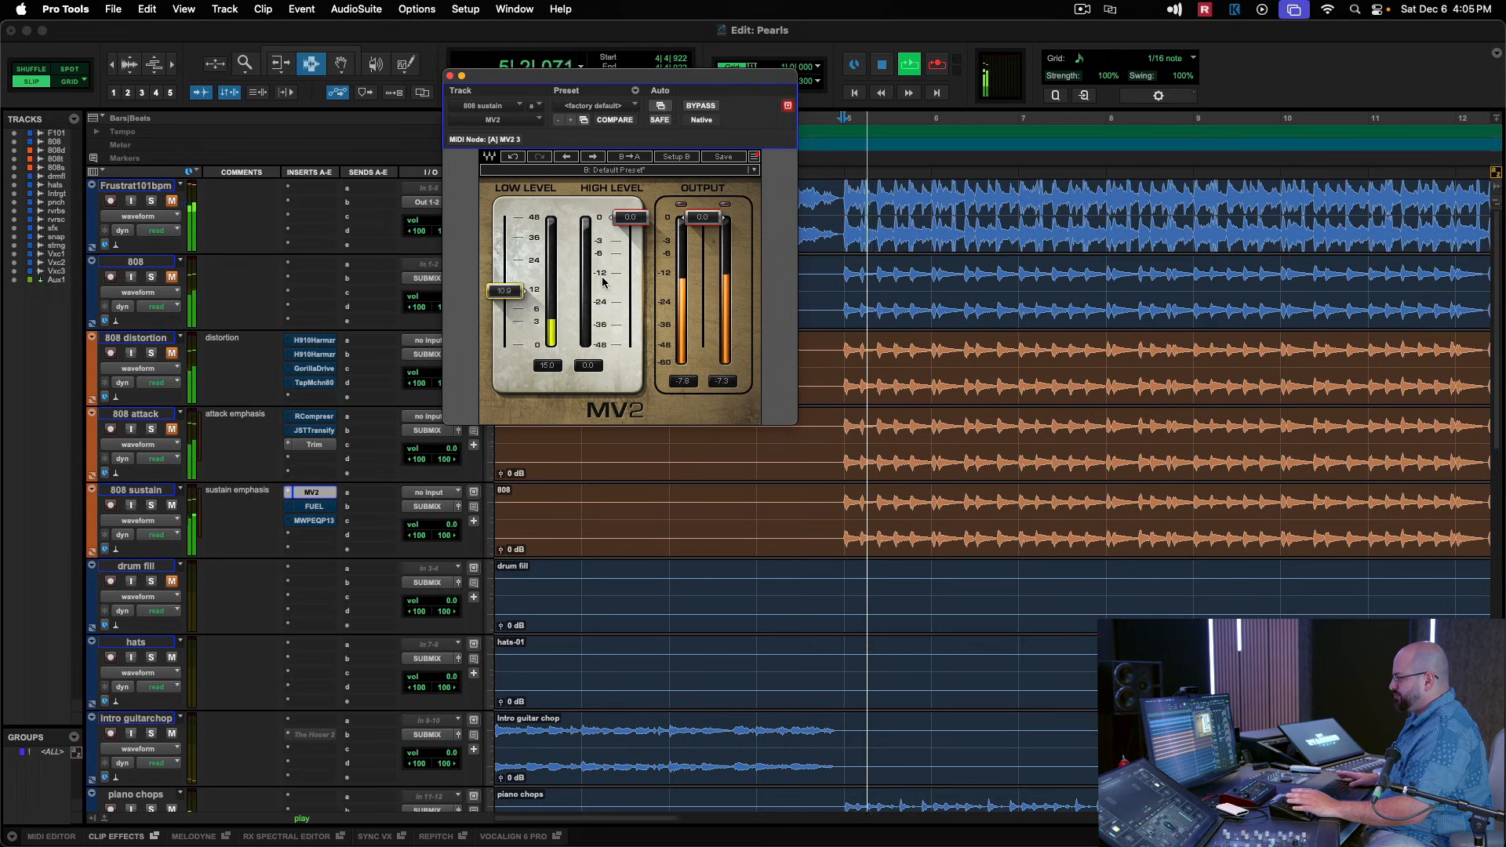
key(space)
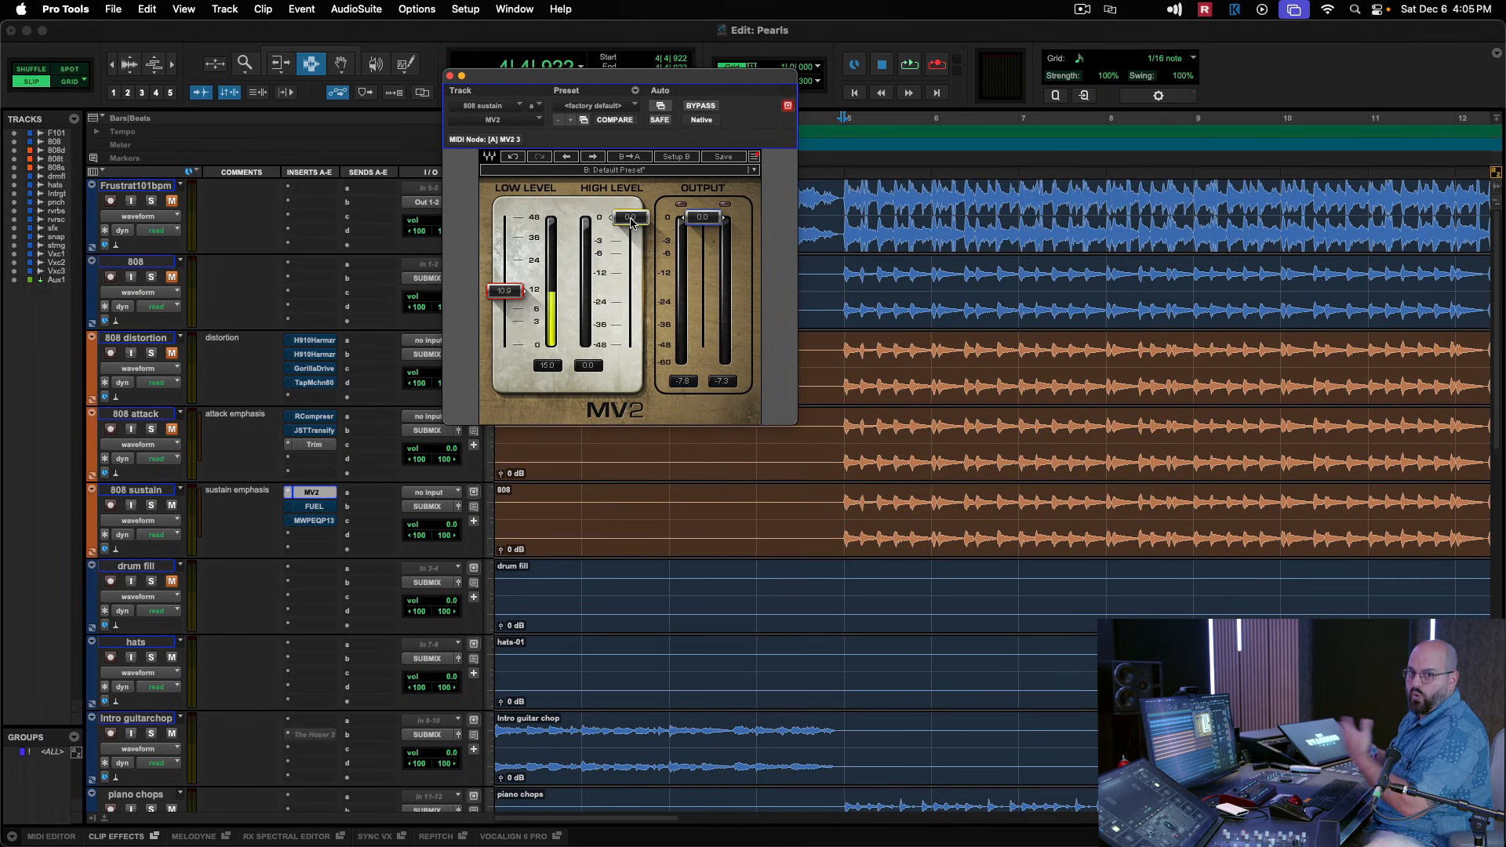
Lower MV2's High Level to about -5.6 during playback and set its output to about -3.7.
key(space)
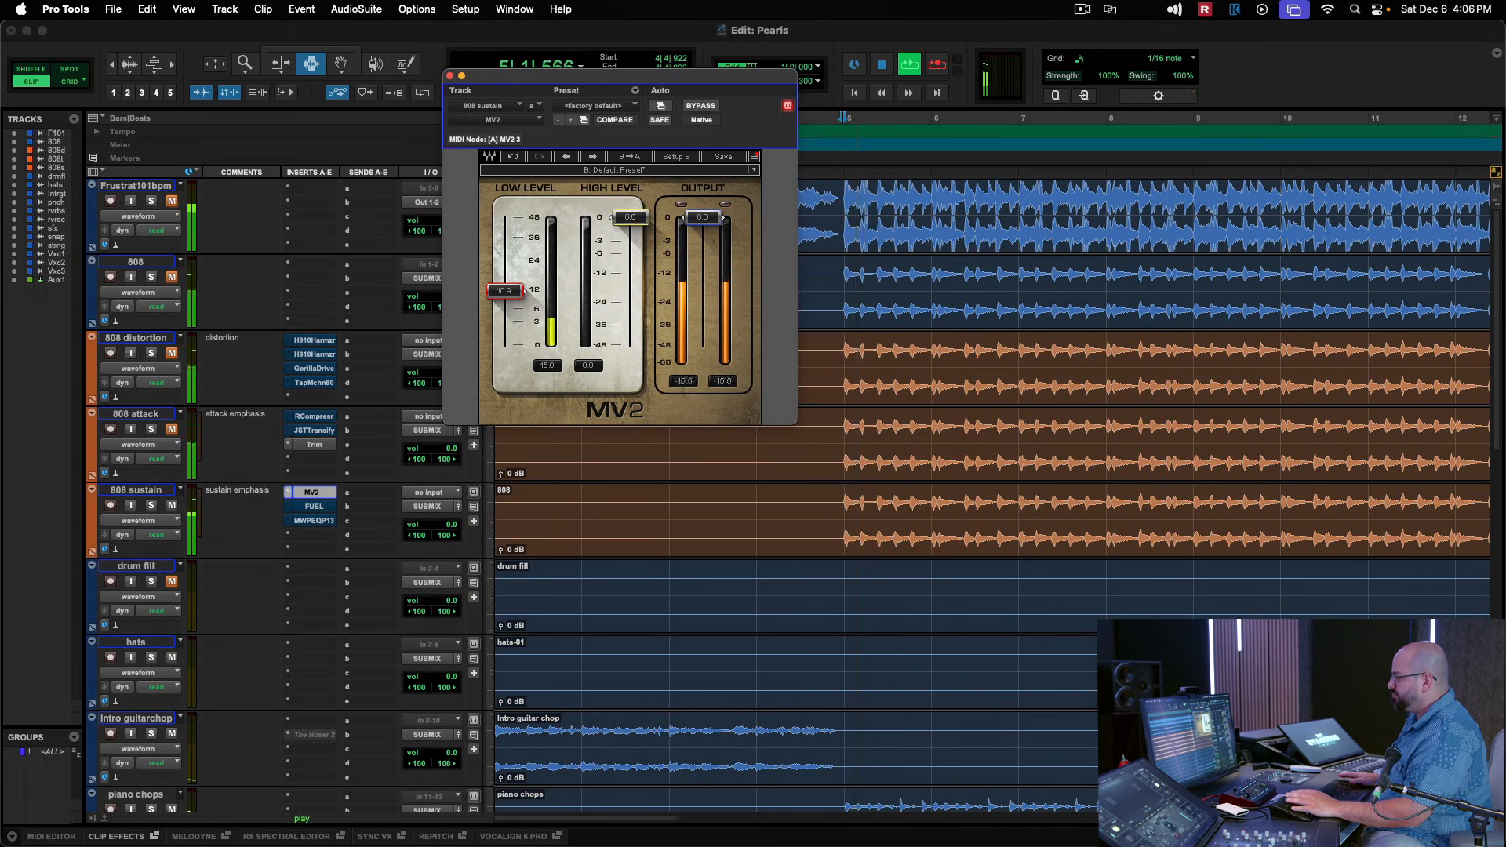
drag(630, 217, 631, 253)
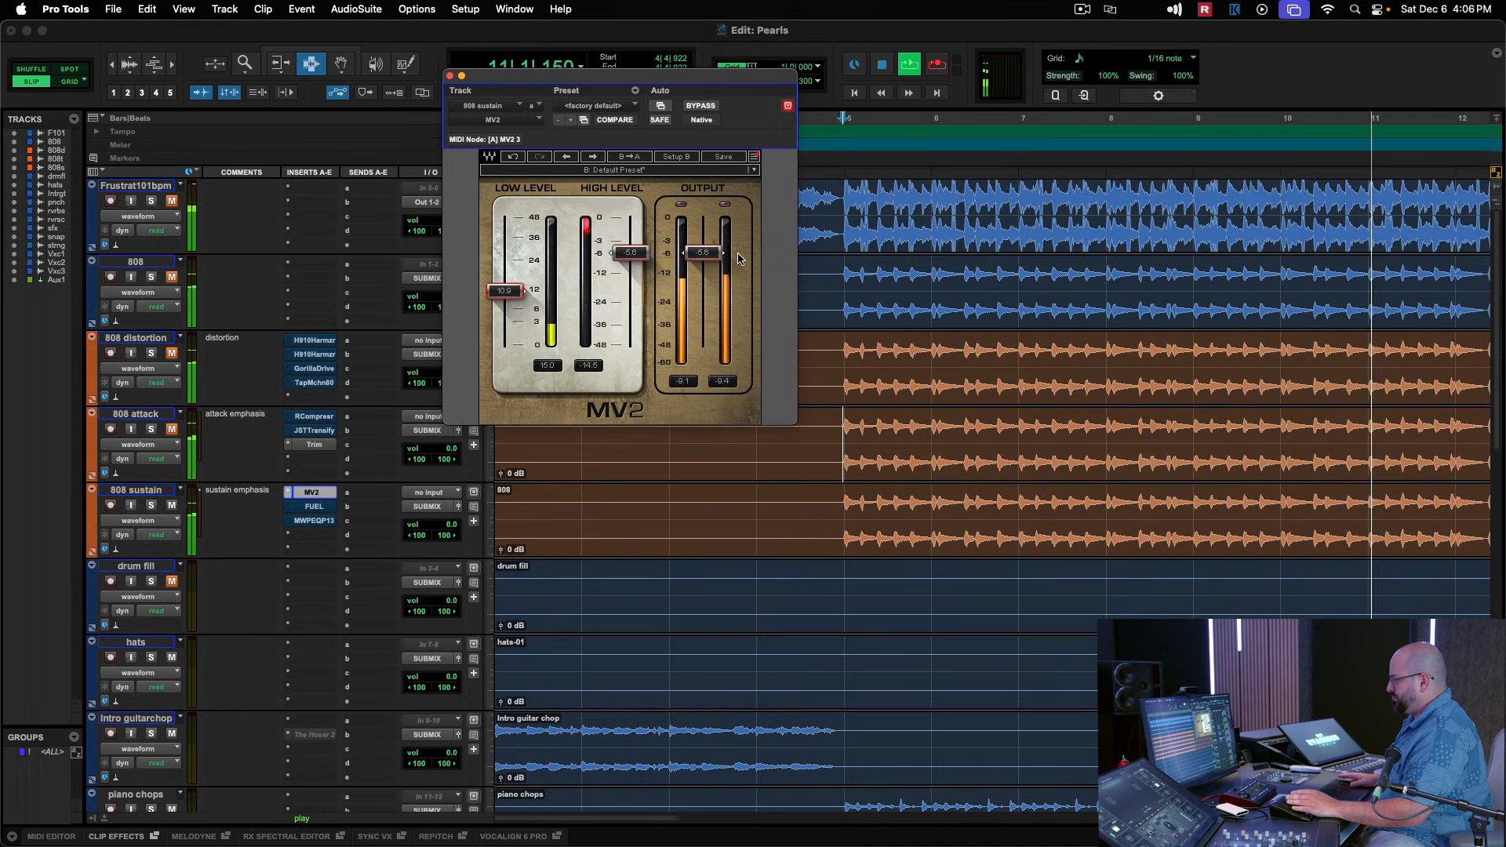
key(space)
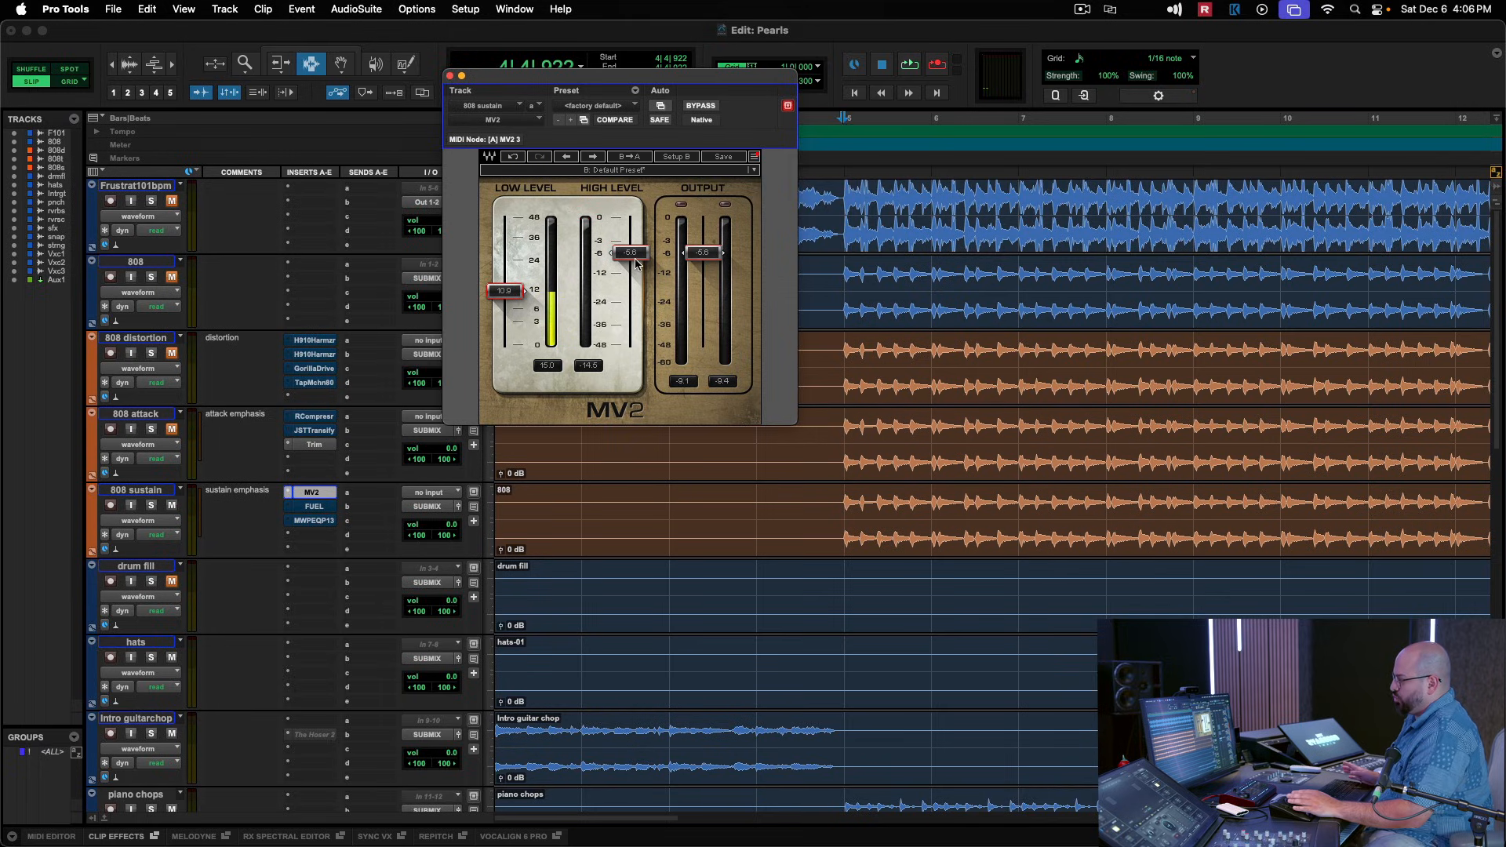
drag(700, 260, 701, 251)
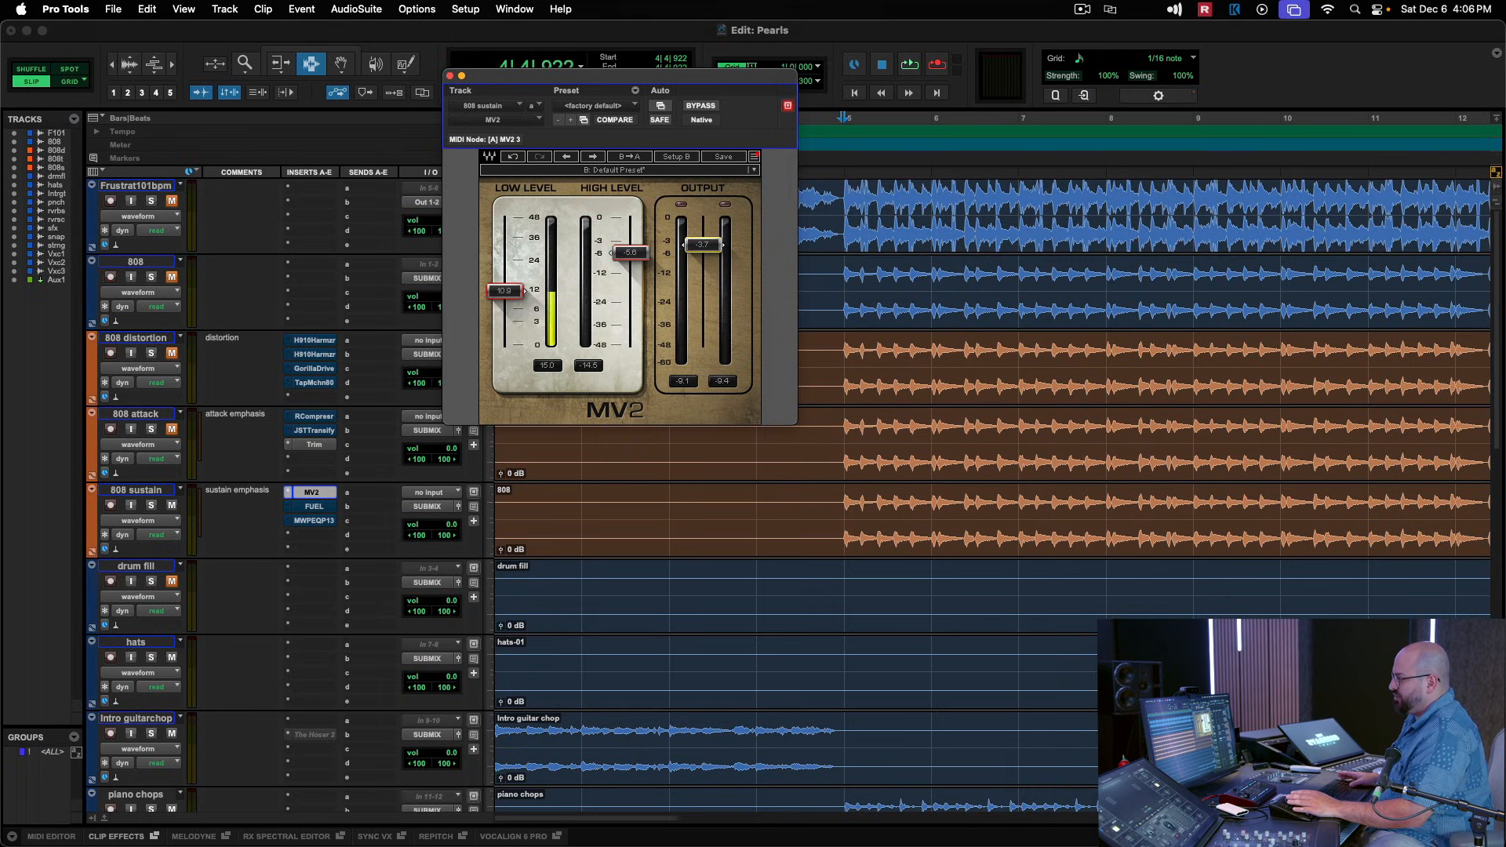
Compare playback from bar 5 with the adjusted MV2 on the 808 sustain track active and bypassed.
key(space)
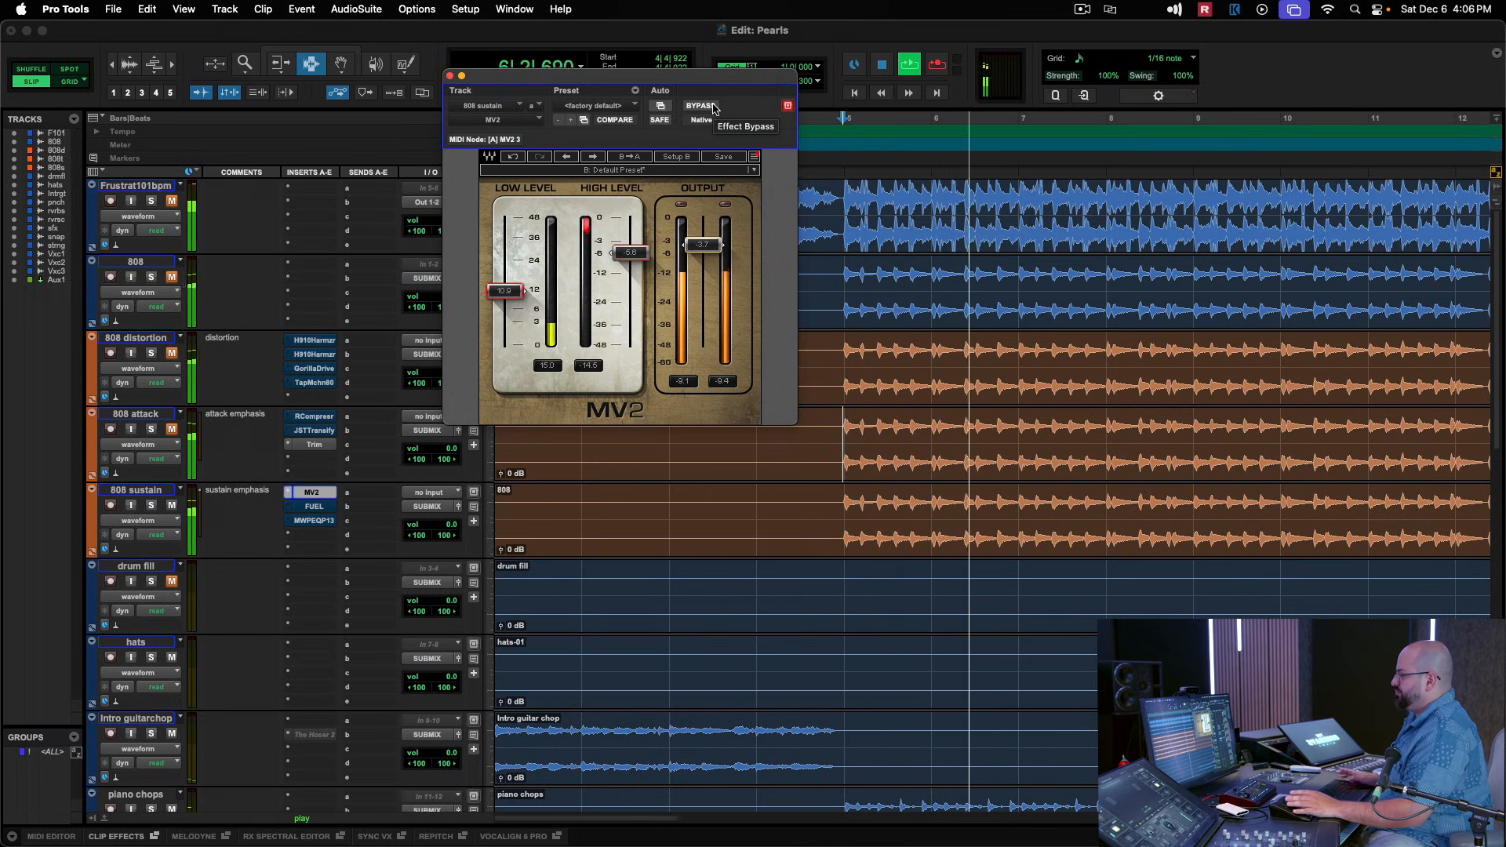
click(700, 105)
key(space)
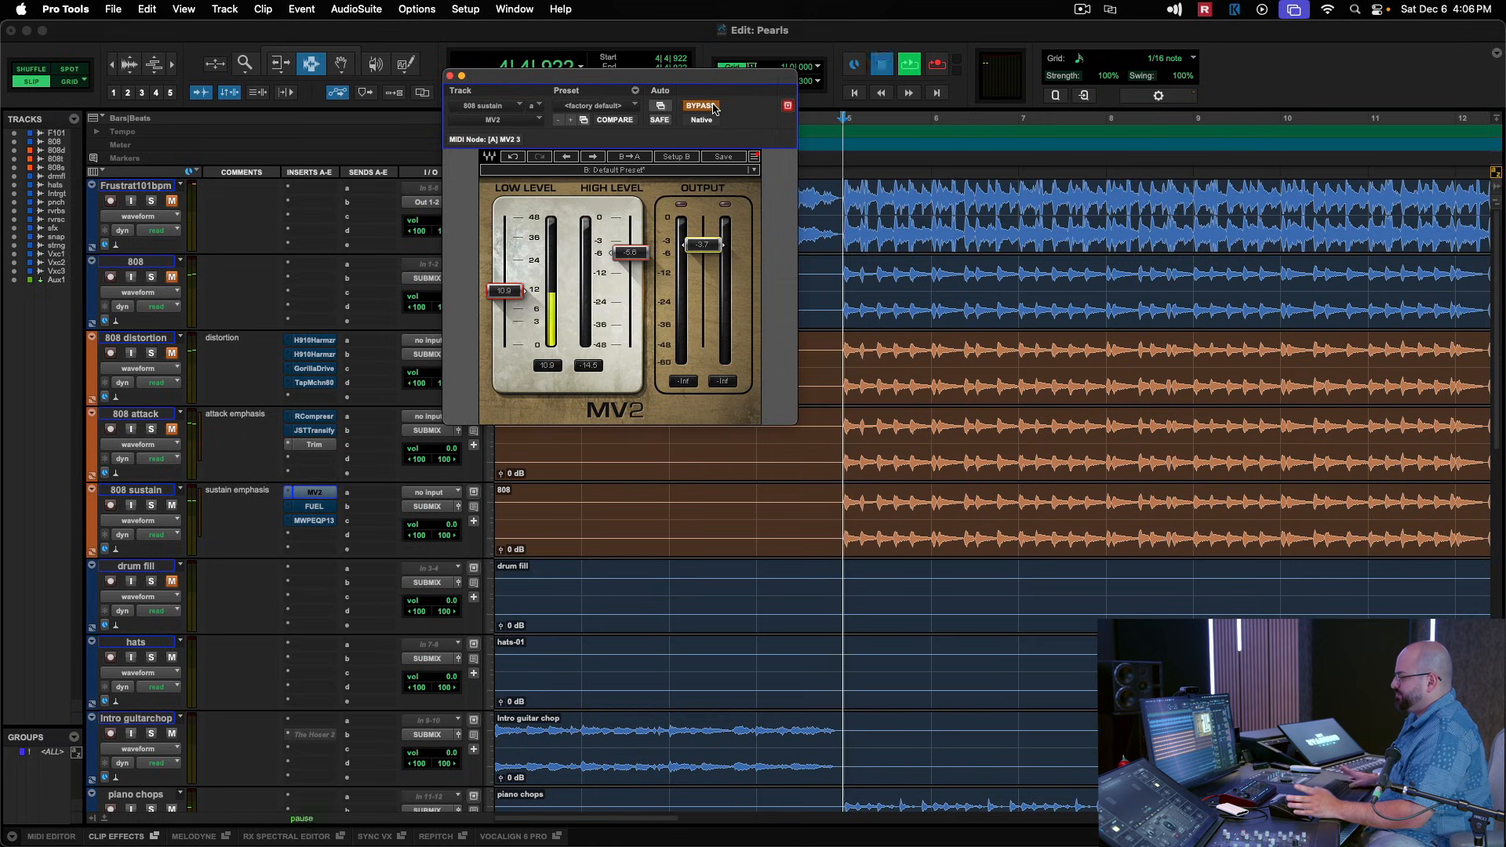
key(space)
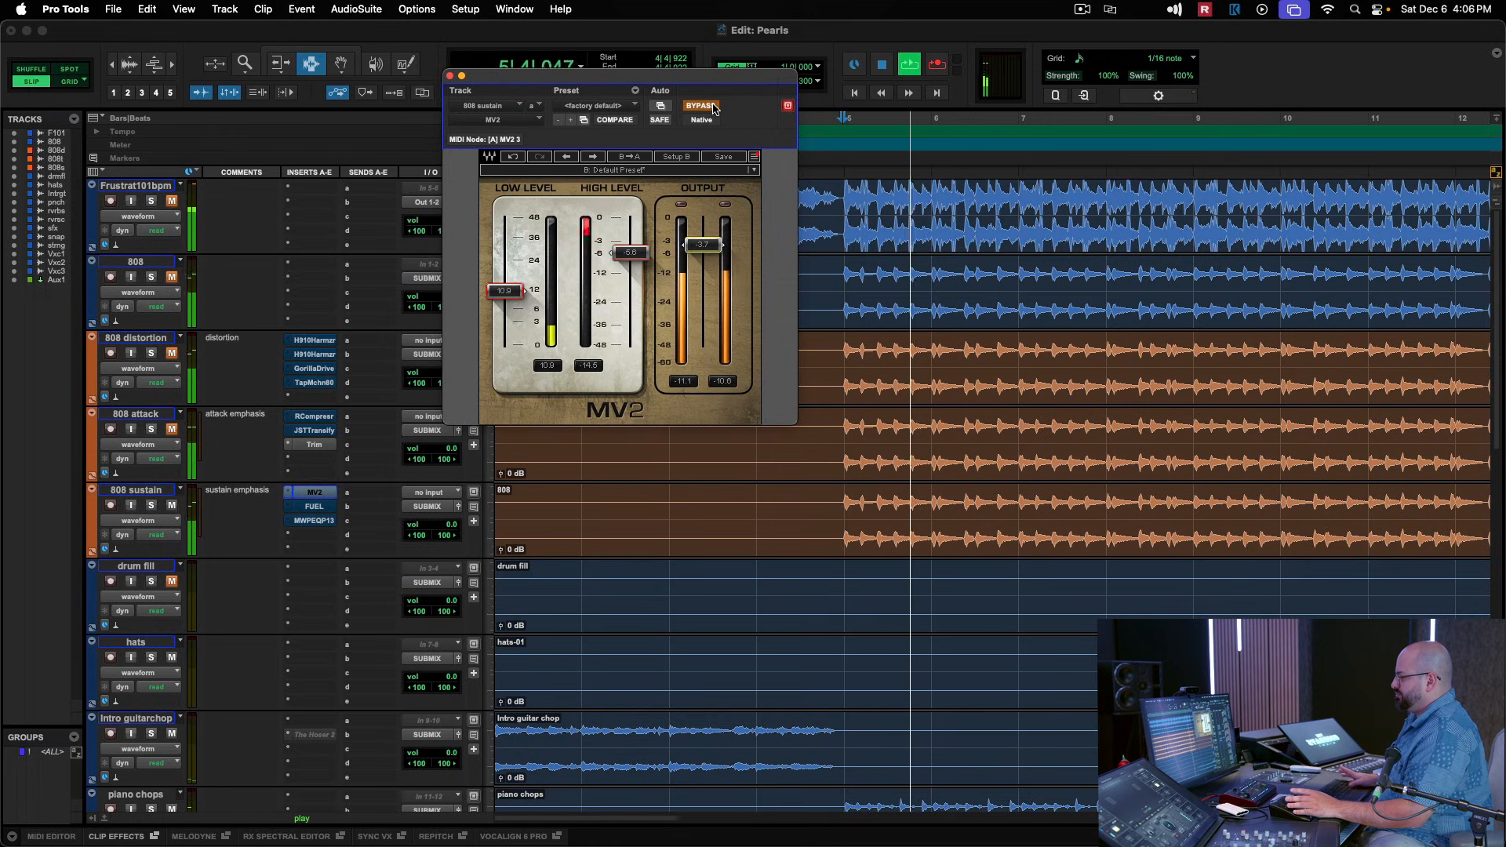
key(space)
click(699, 106)
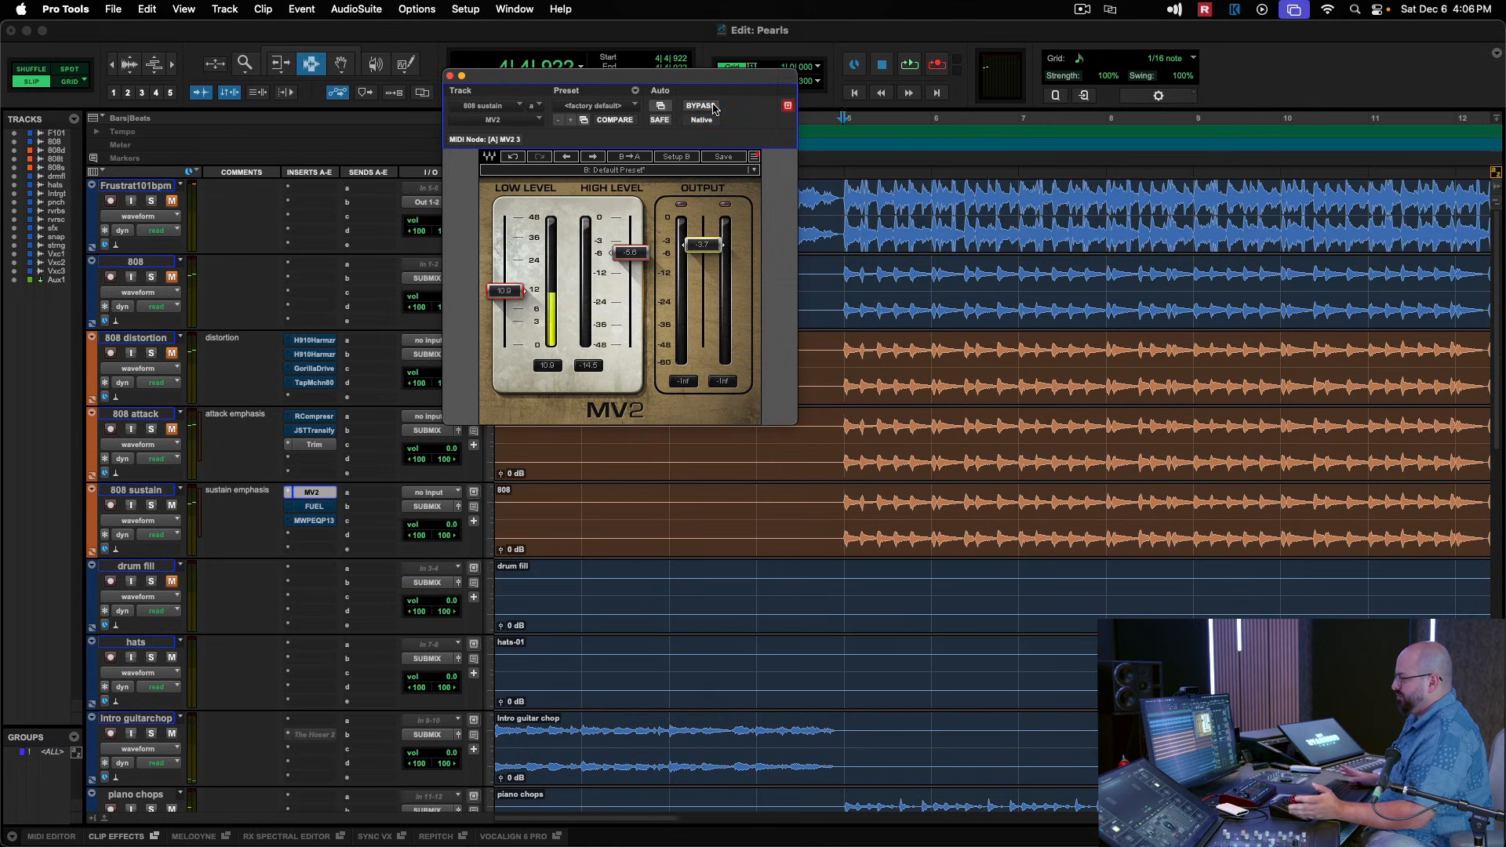
key(space)
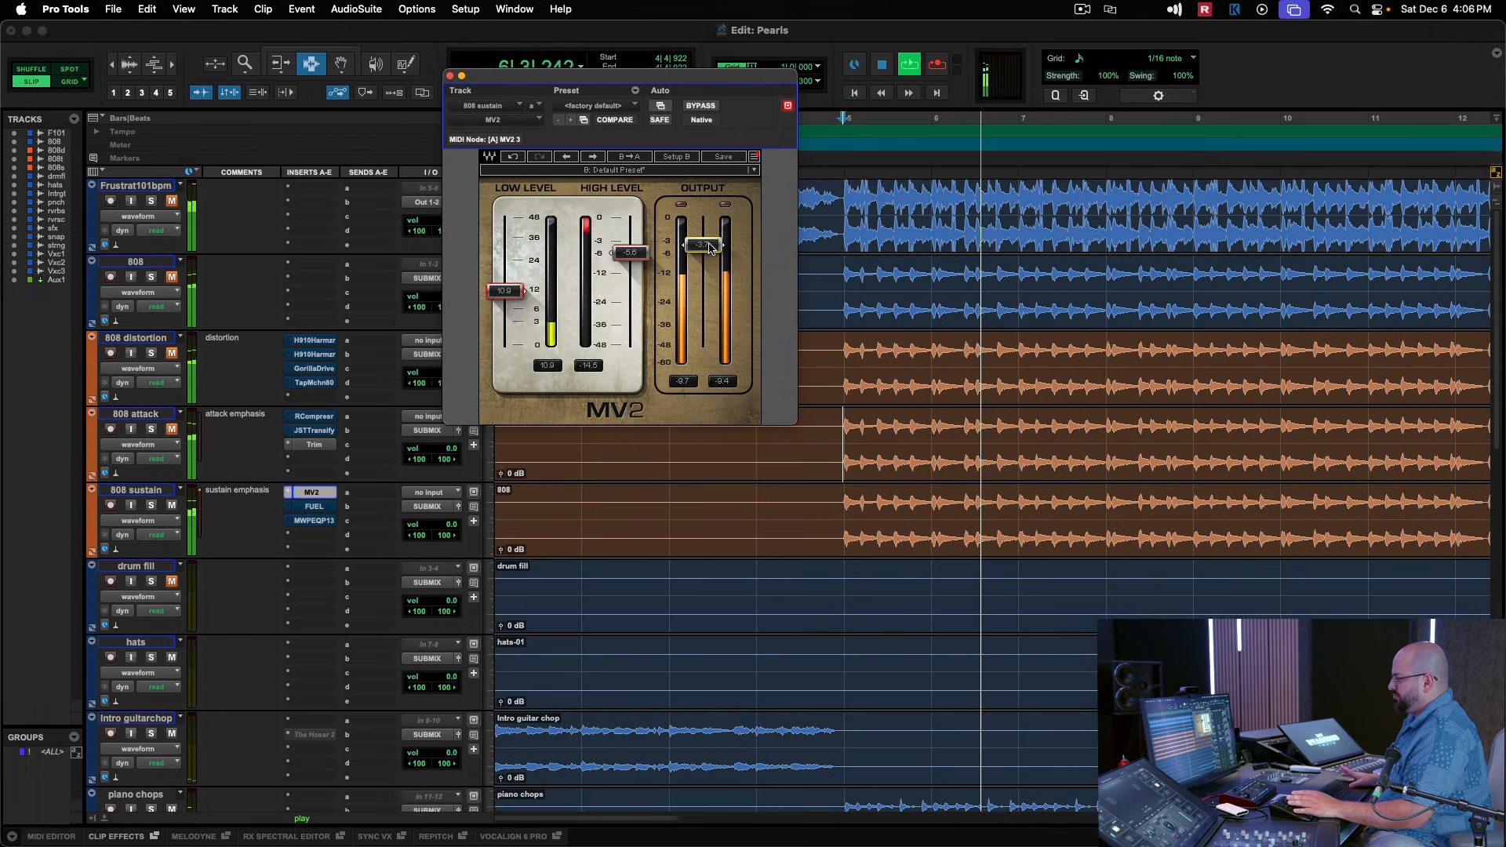
key(space)
Fine-tune MV2's High Level to -5.4 and its output to -4.8 during playback, and close the plug-in.
drag(702, 244, 703, 249)
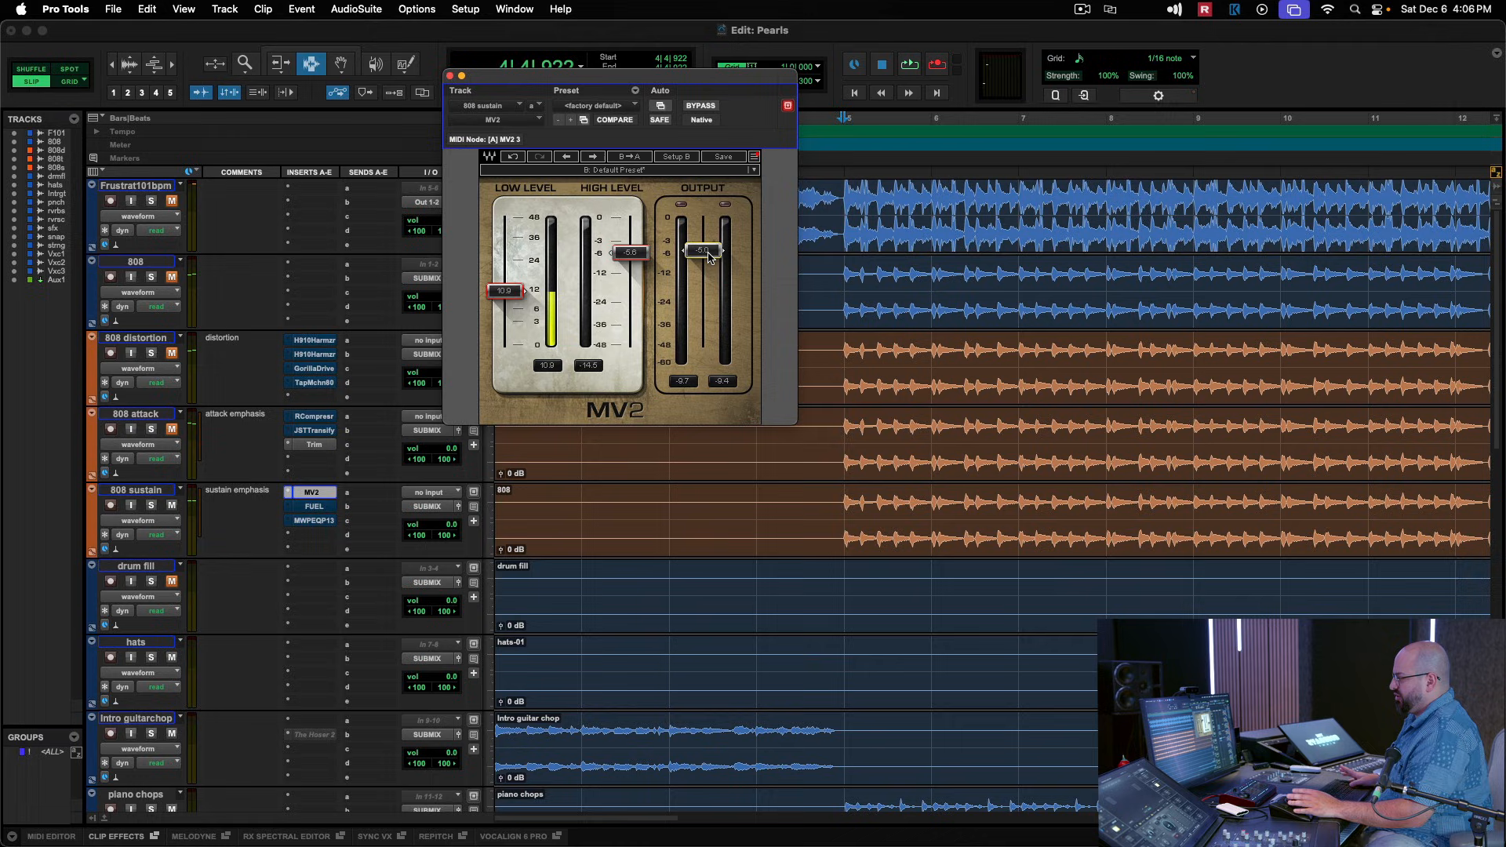
key(space)
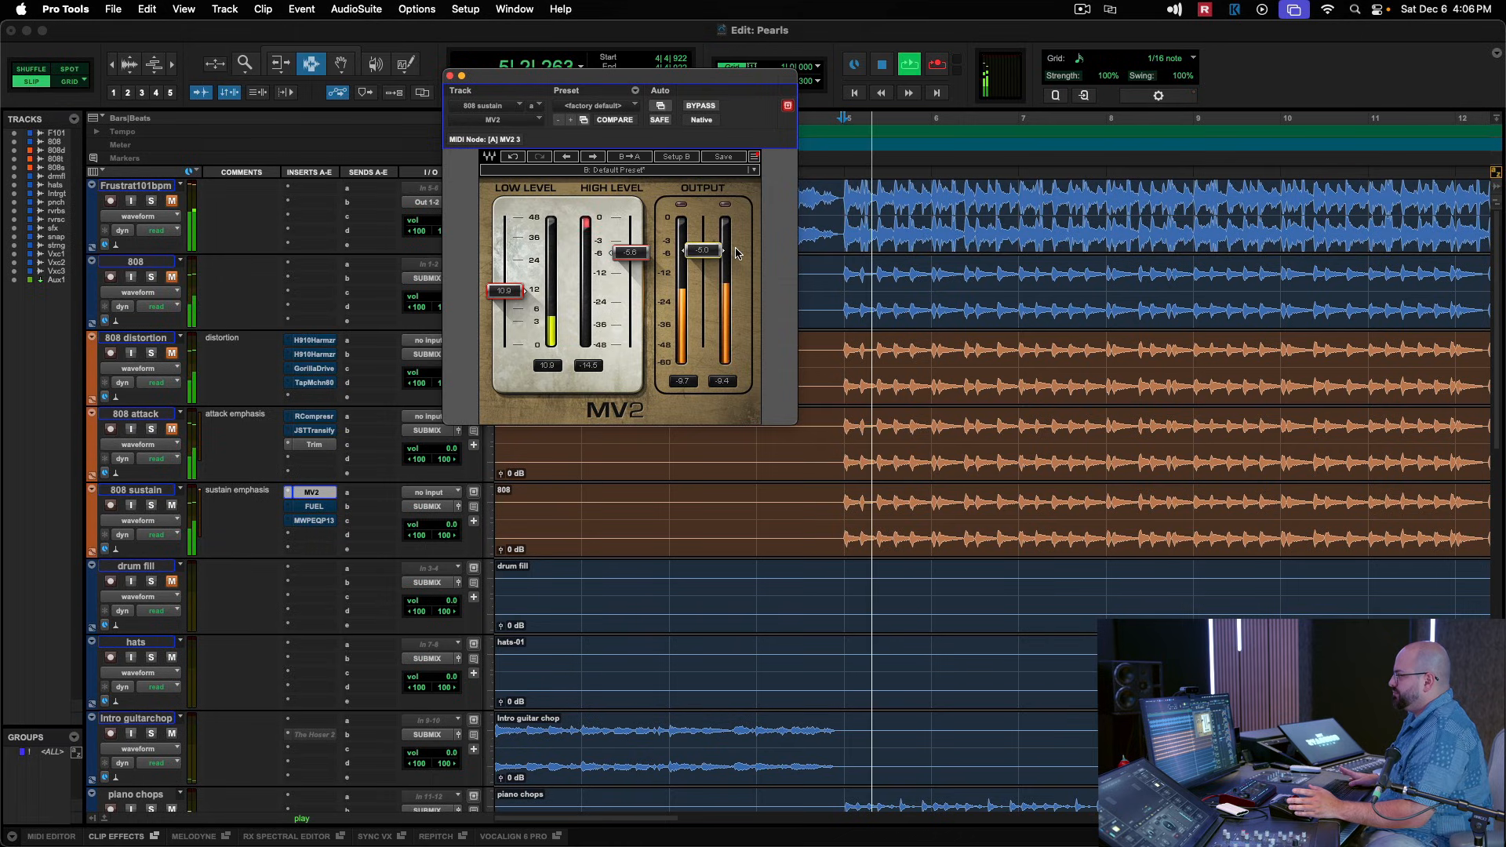
drag(710, 251, 631, 252)
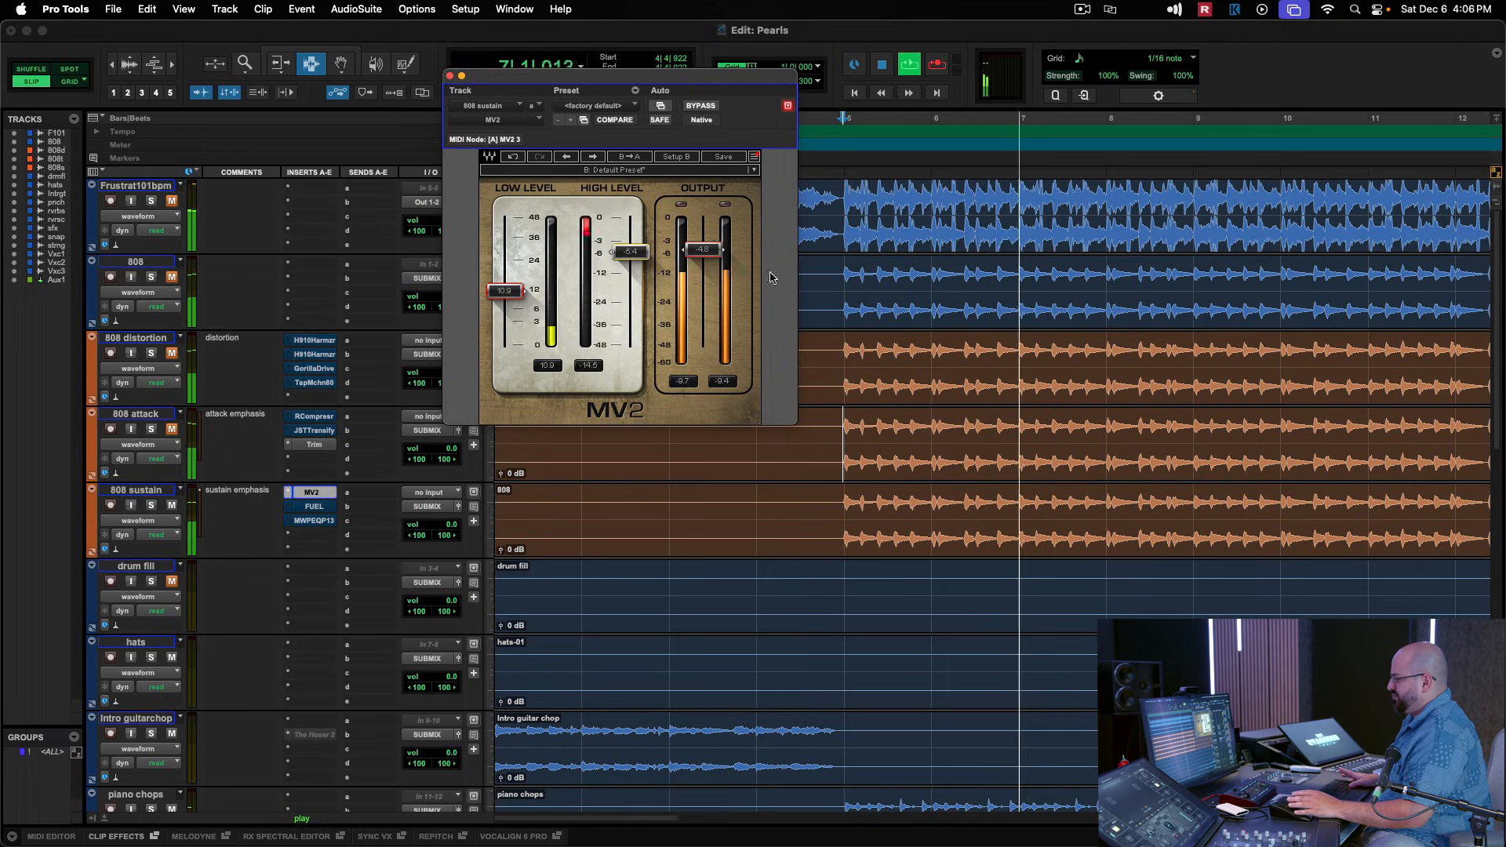
key(space)
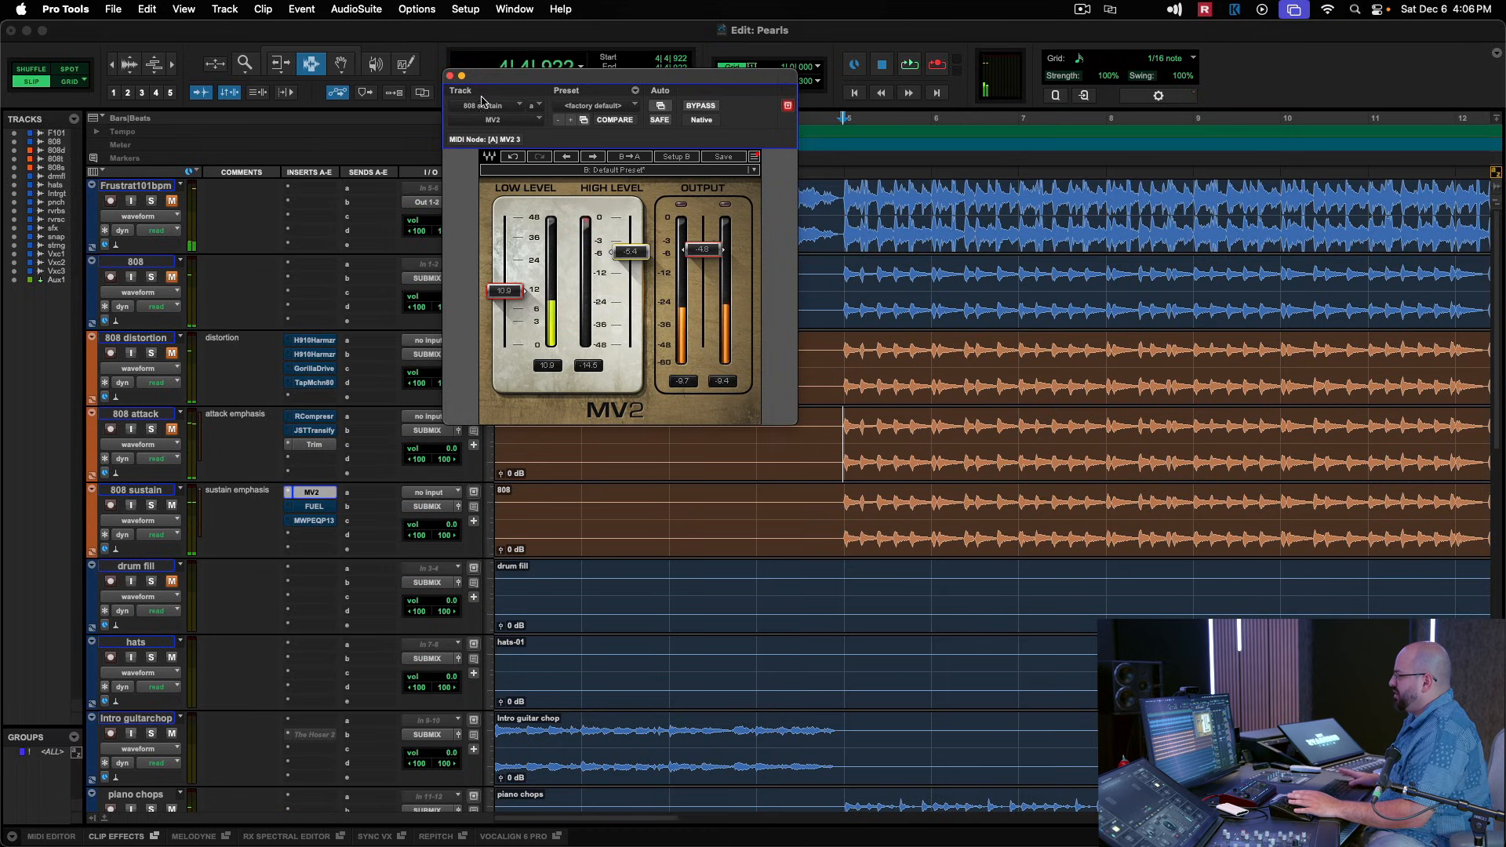
click(312, 492)
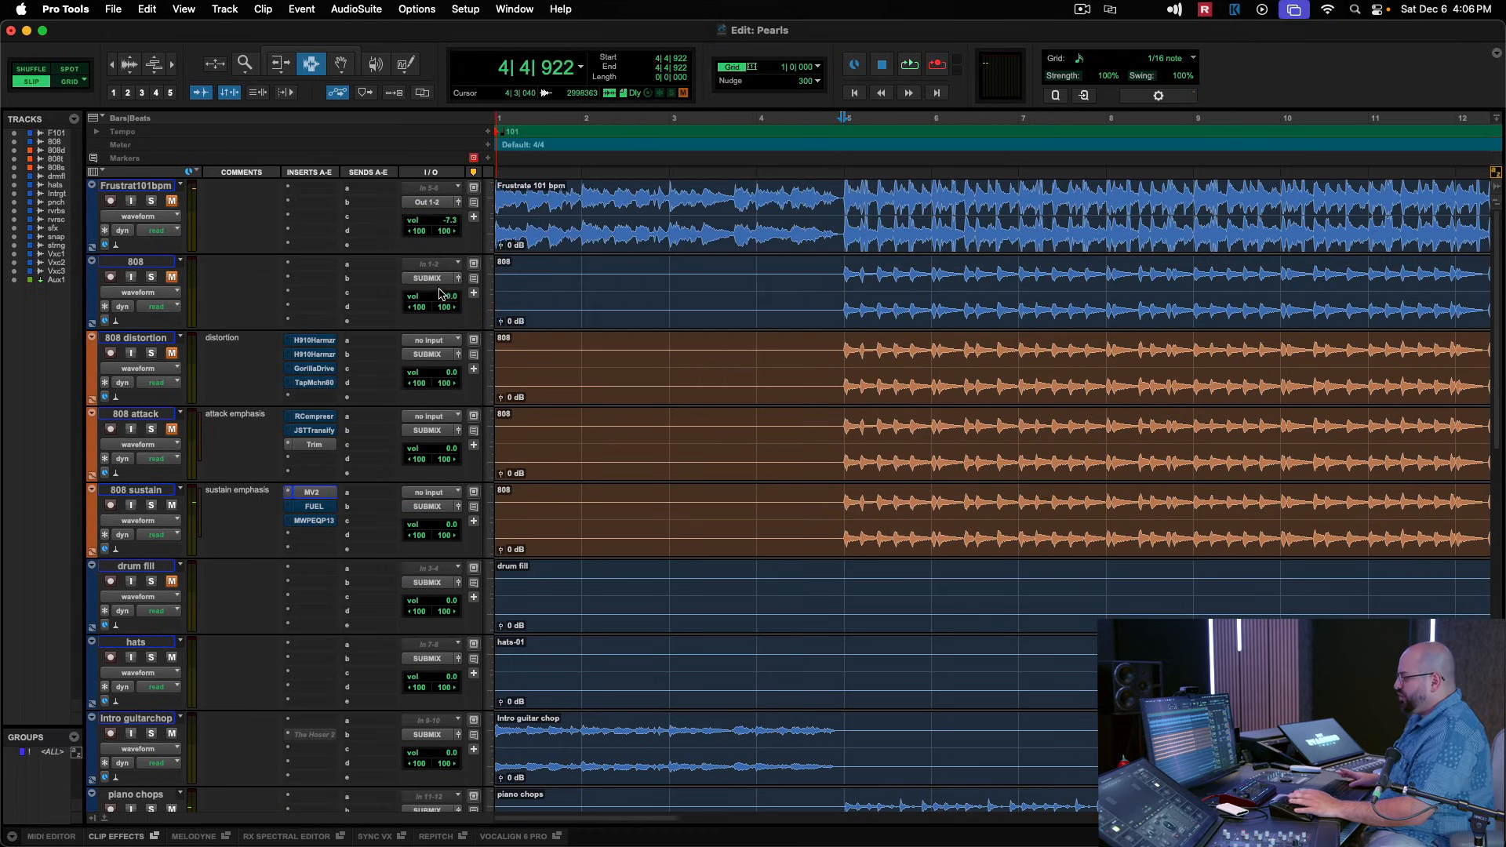
Open FUEL on the 808 sustain track and examine its Loud, compression and Thick settings.
click(315, 507)
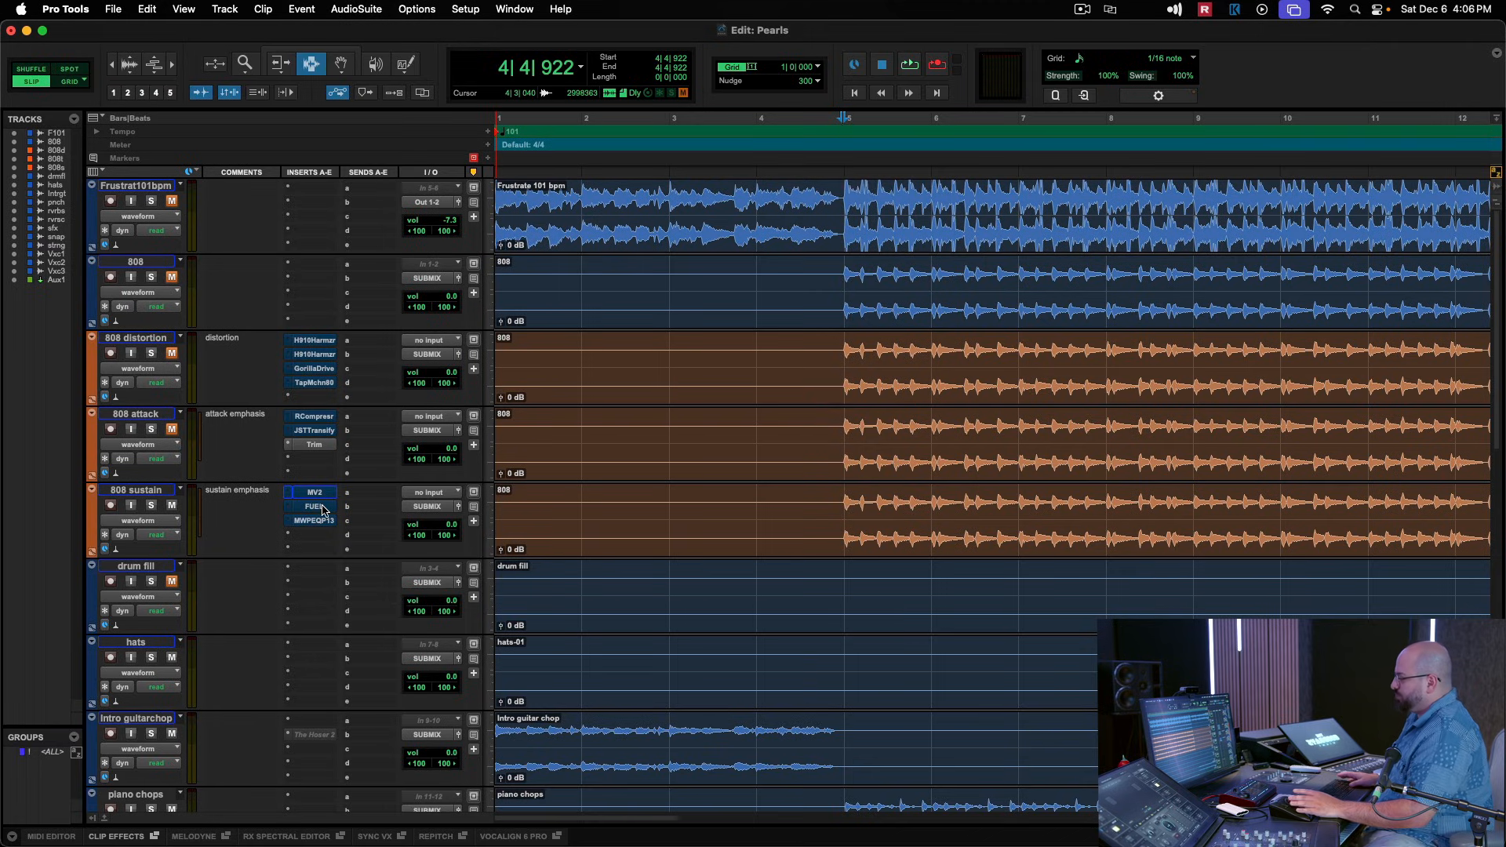
drag(700, 93, 828, 97)
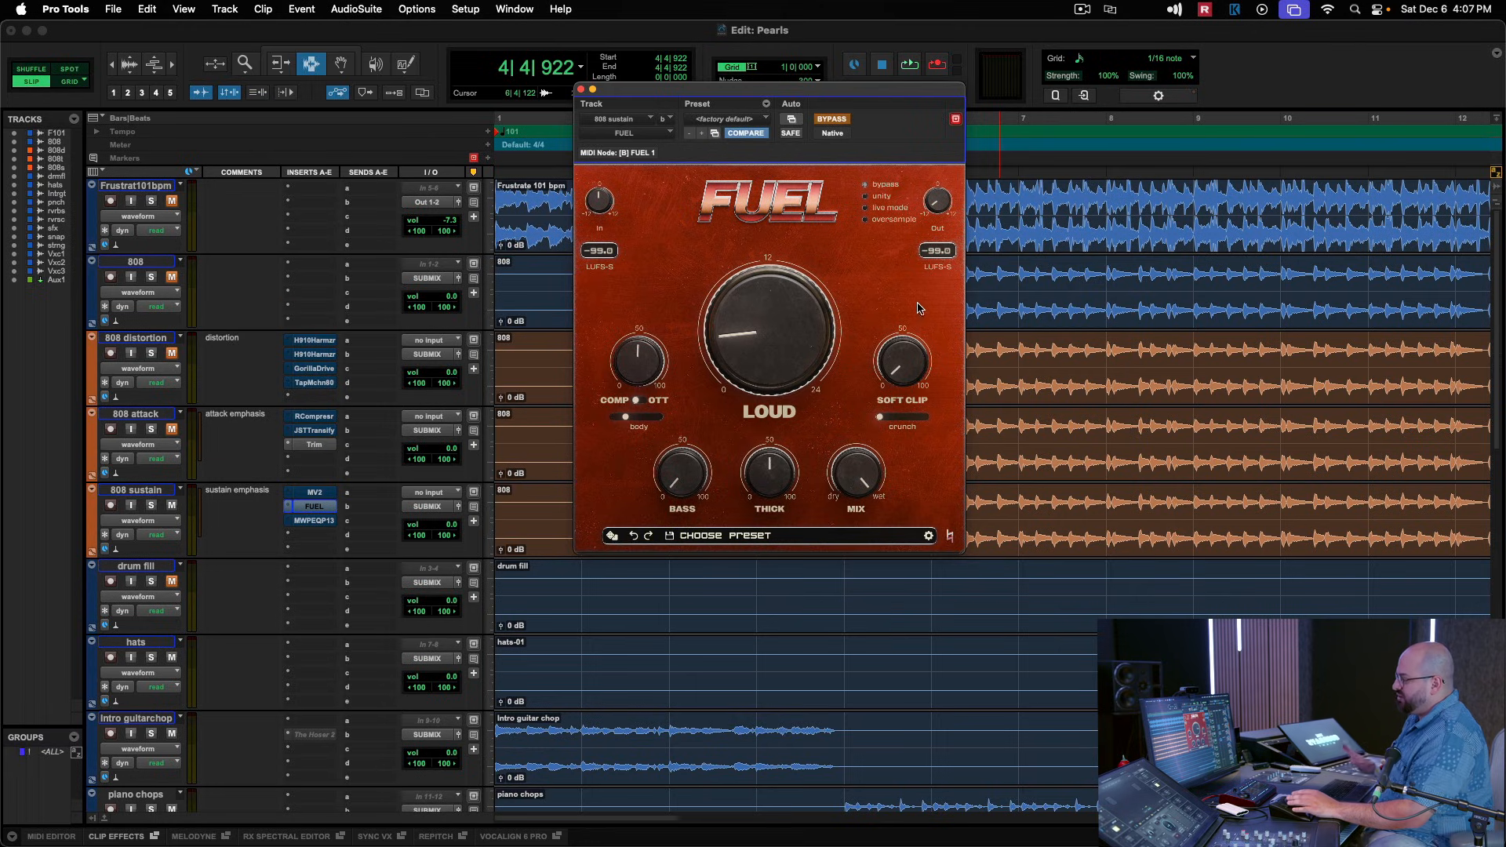
mouse_move(770, 495)
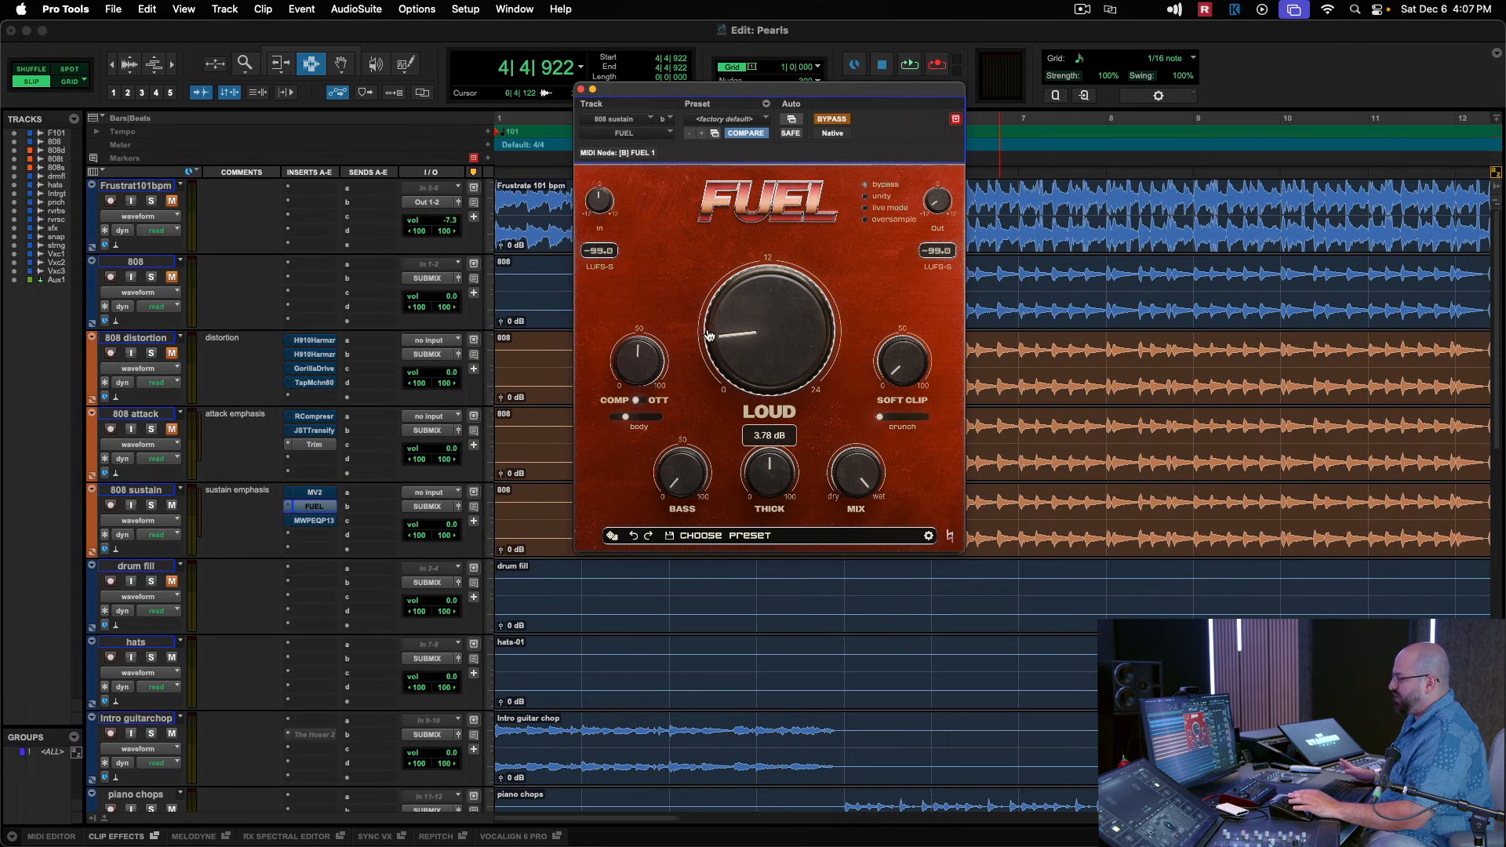
mouse_move(655, 356)
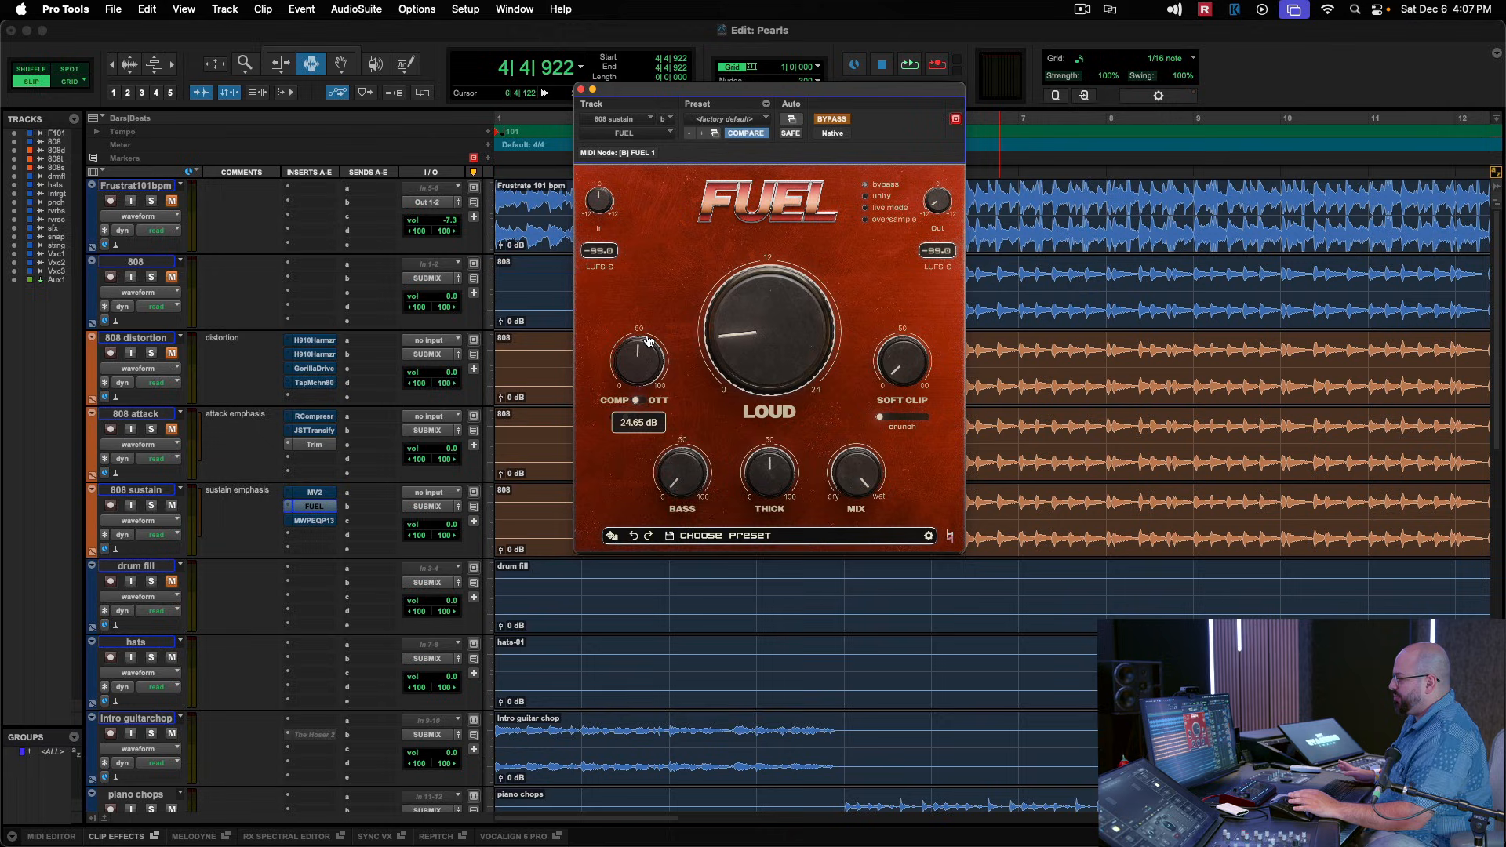
mouse_move(778, 324)
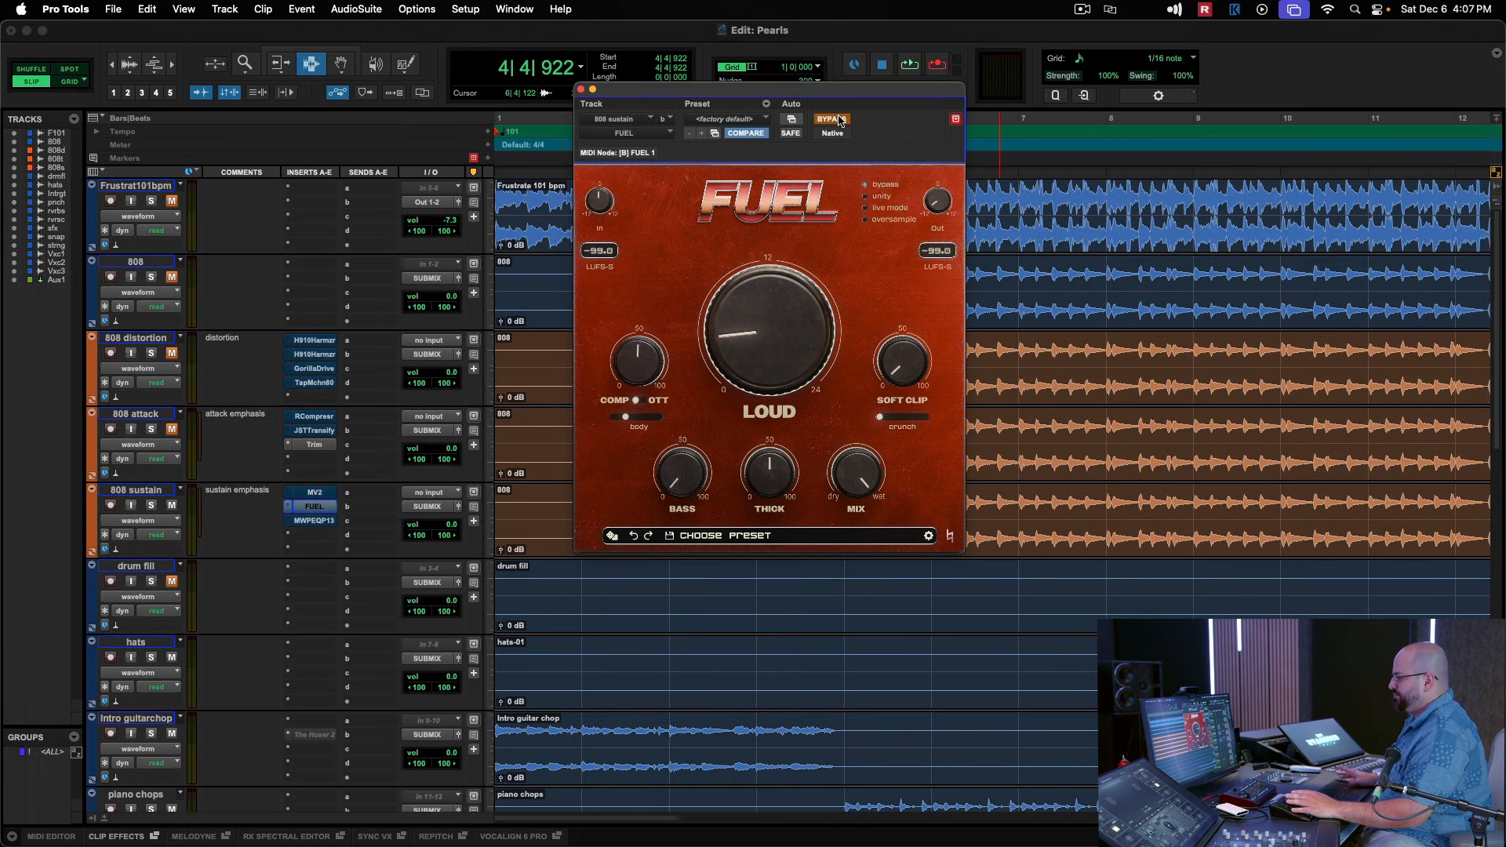
Compare playback of the 808 sustain track with FUEL bypassed and active, leave it enabled, and close the plug-in.
key(space)
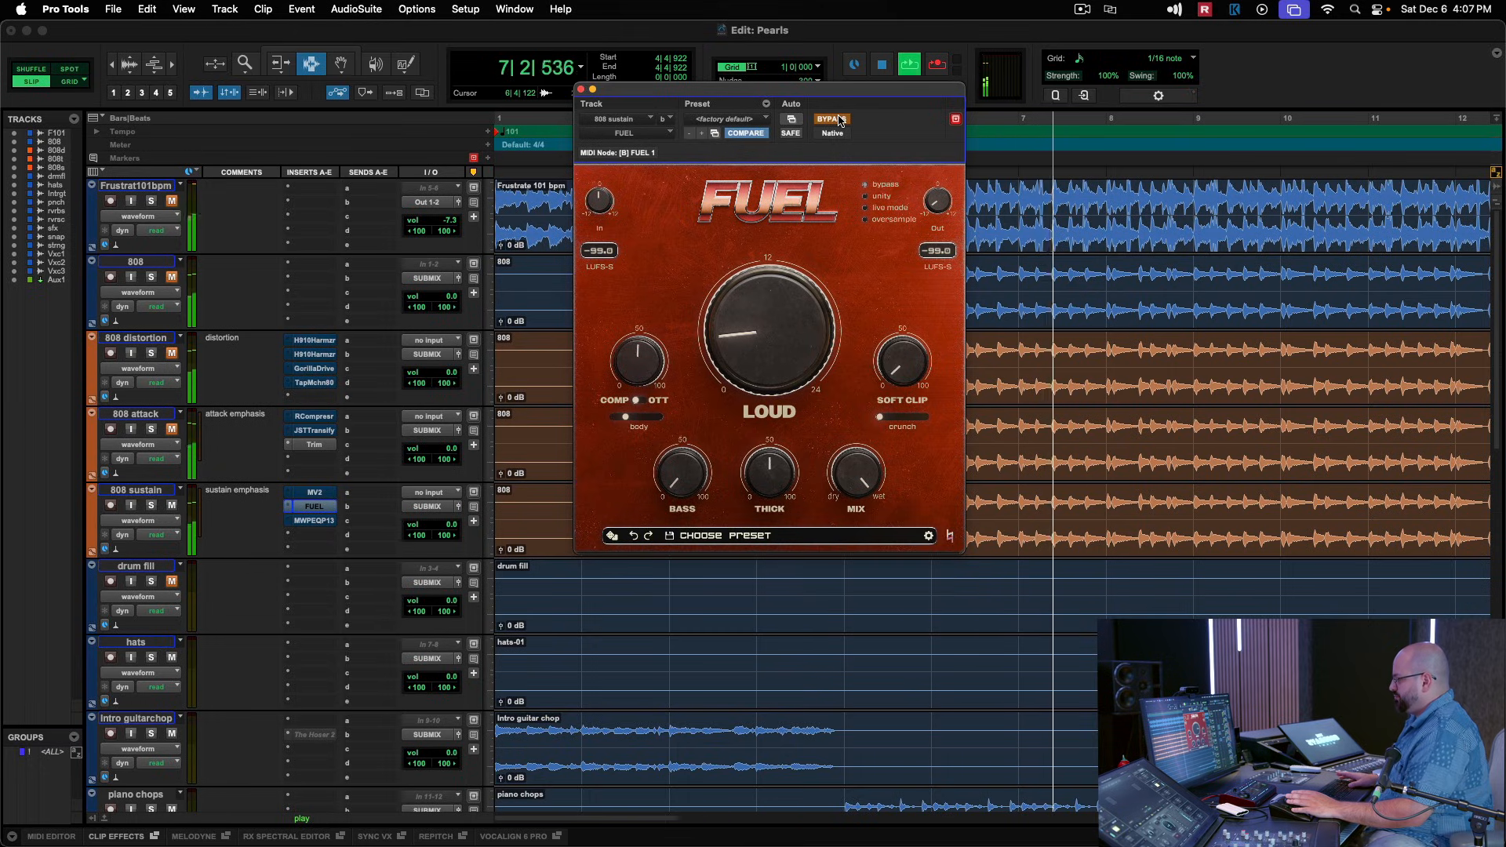
key(space)
click(832, 119)
key(space)
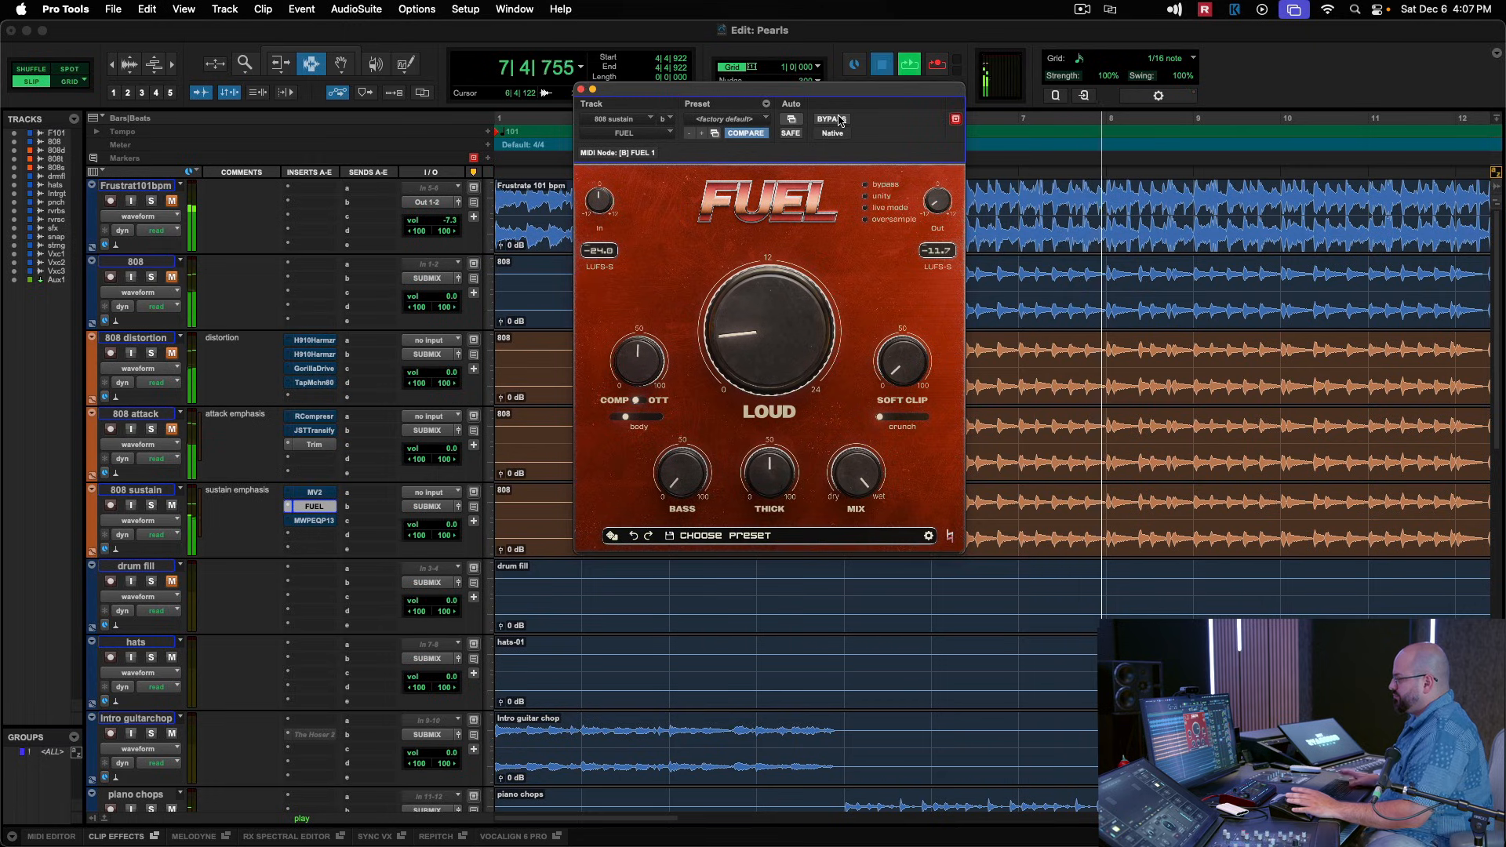
key(space)
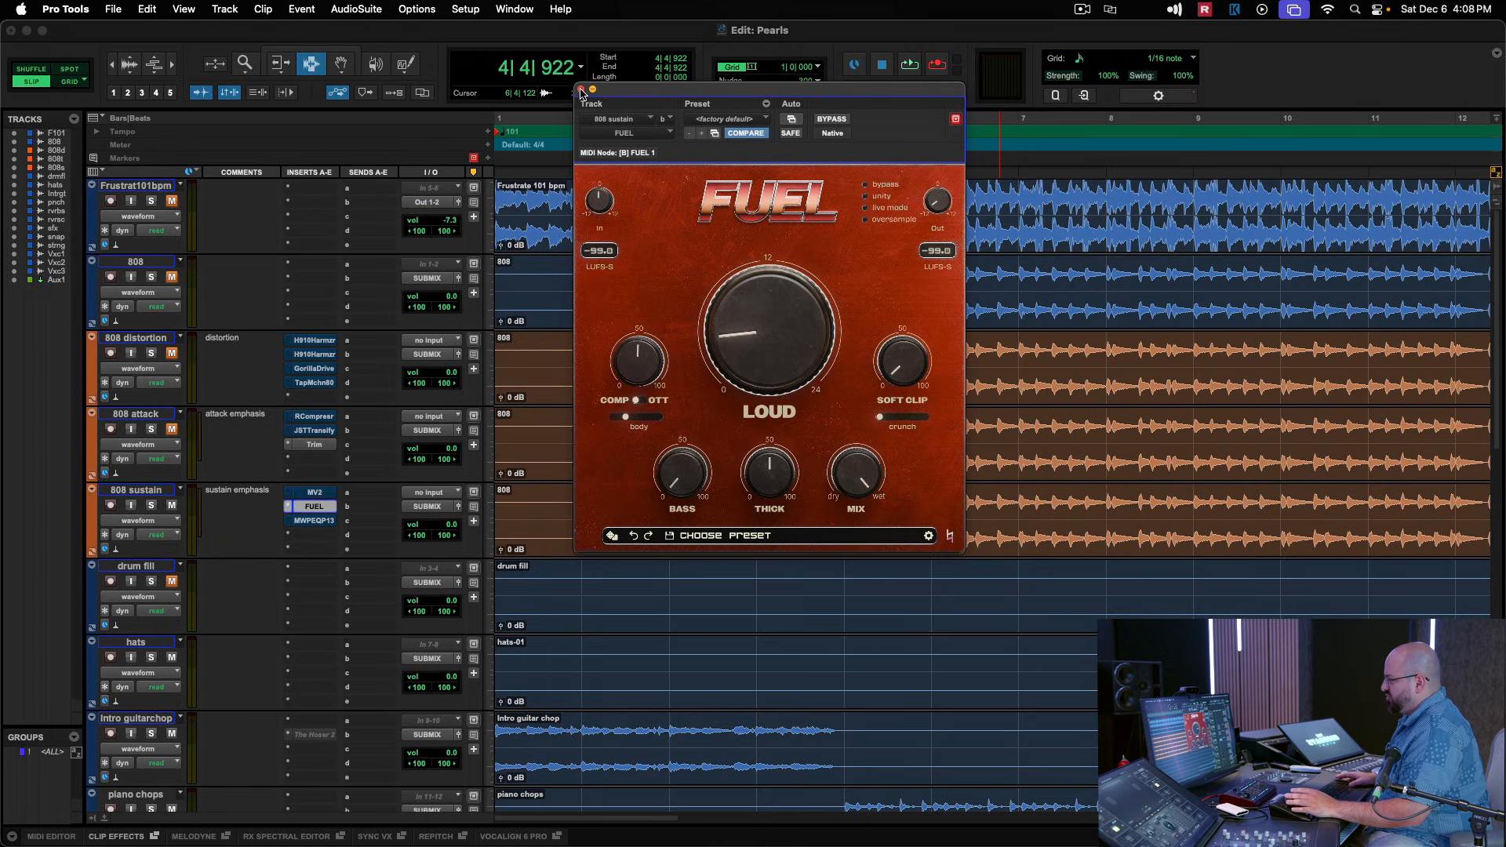
click(582, 91)
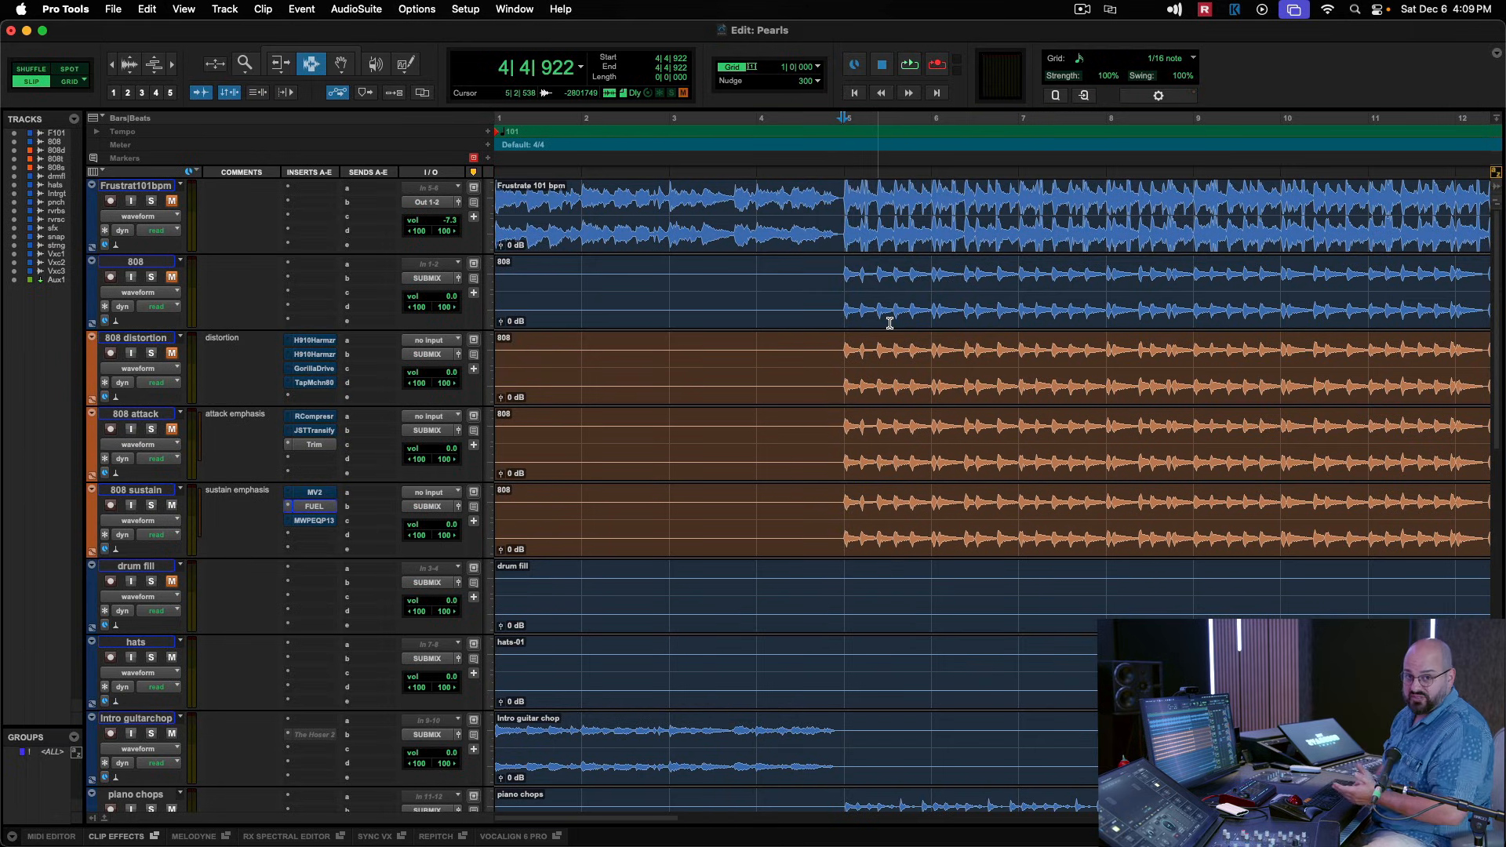
Open the MixWave Pultec EQP-1S3 on the 808 sustain track and examine its boost, attenuation and frequency settings.
click(300, 521)
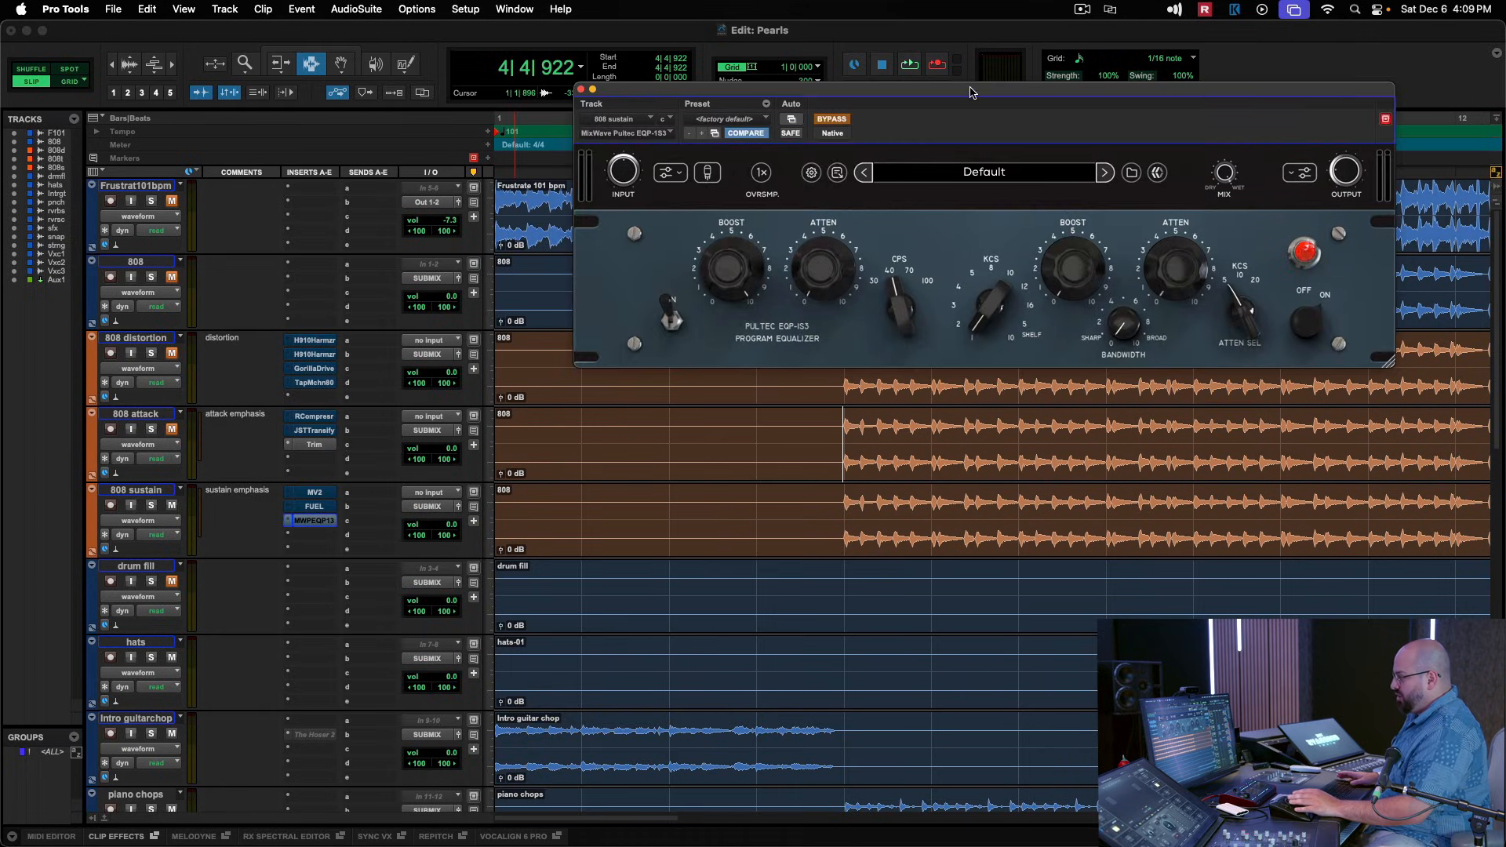
drag(966, 150, 808, 177)
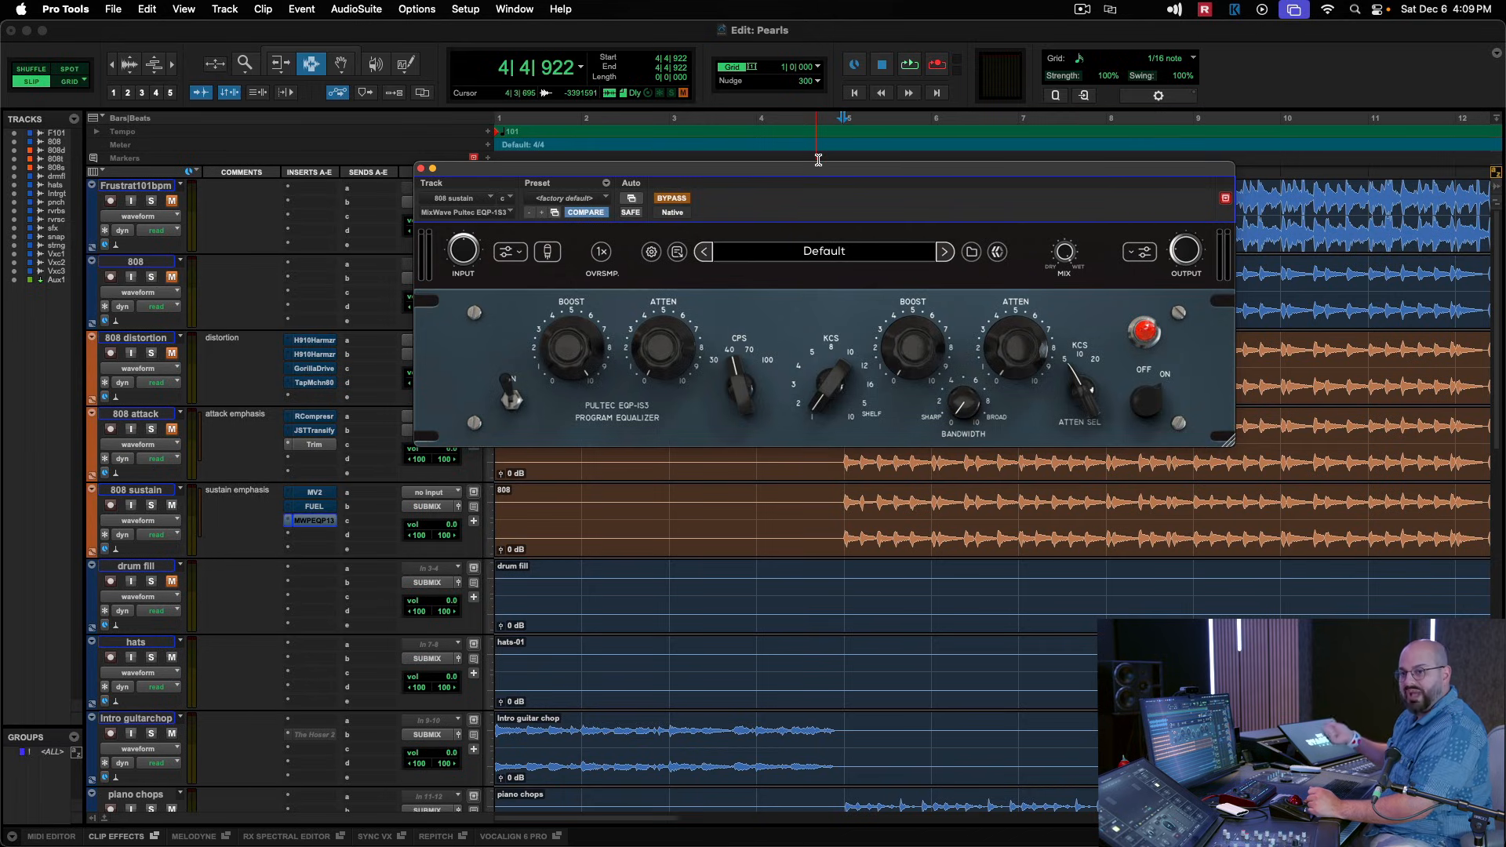
mouse_move(749, 408)
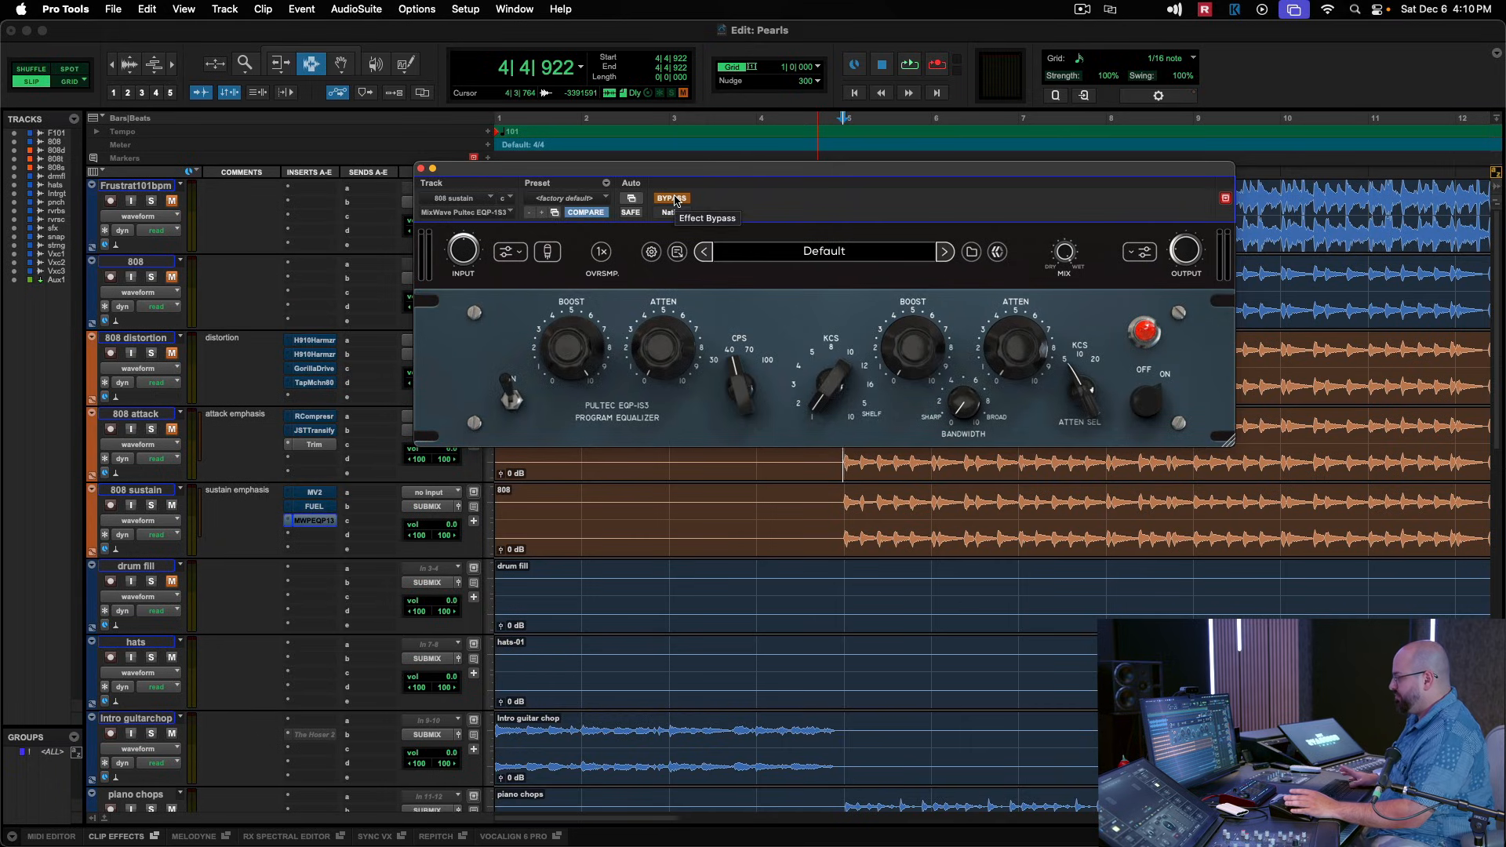
Audition the 808 sustain track with the Pultec EQP-1S3 bypassed, enable it for comparison, and close the plug-in.
key(space)
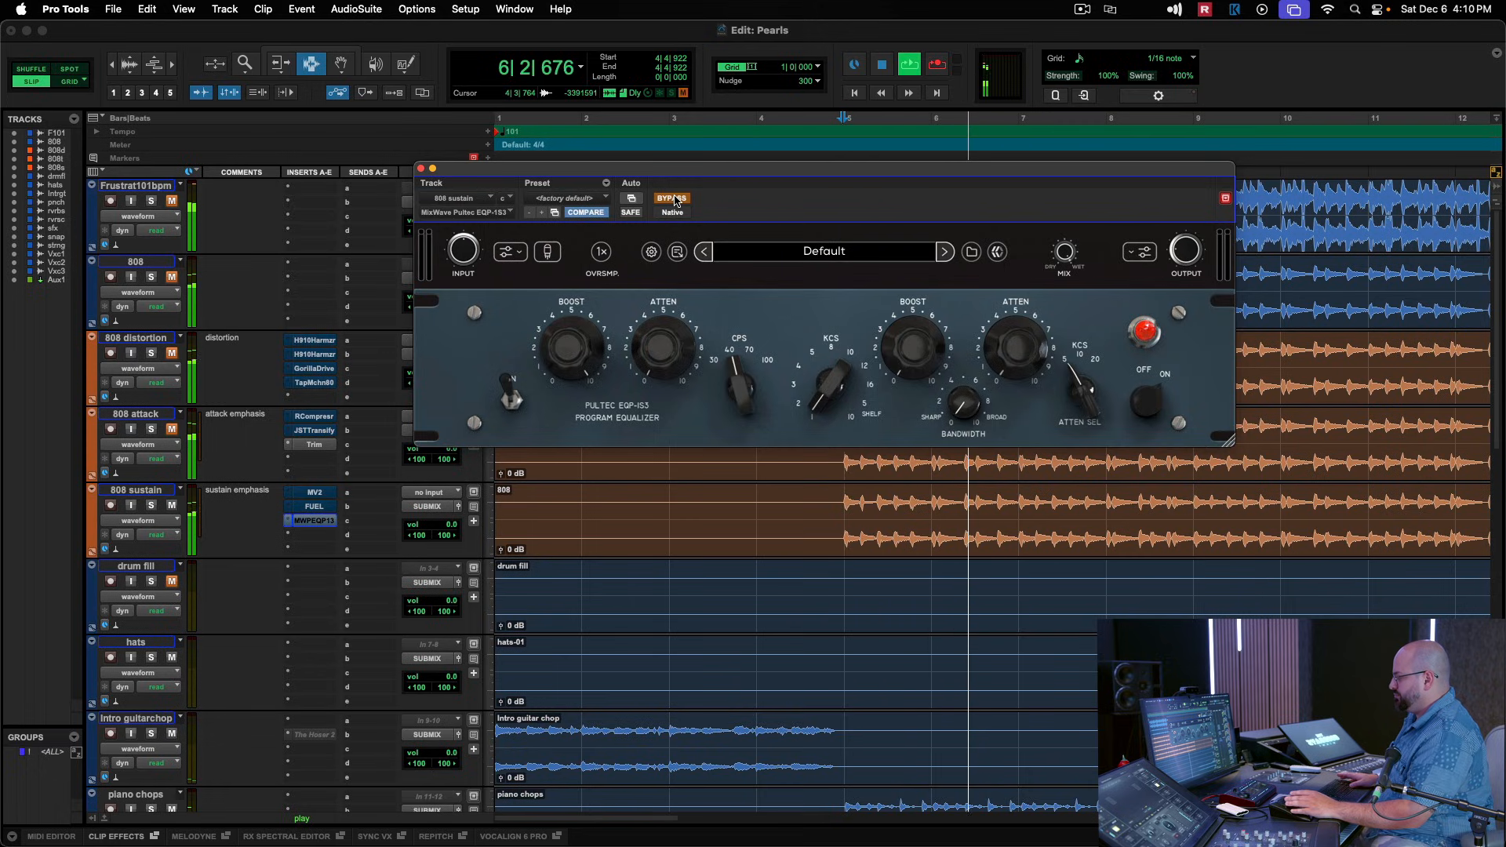
key(space)
click(673, 199)
key(space)
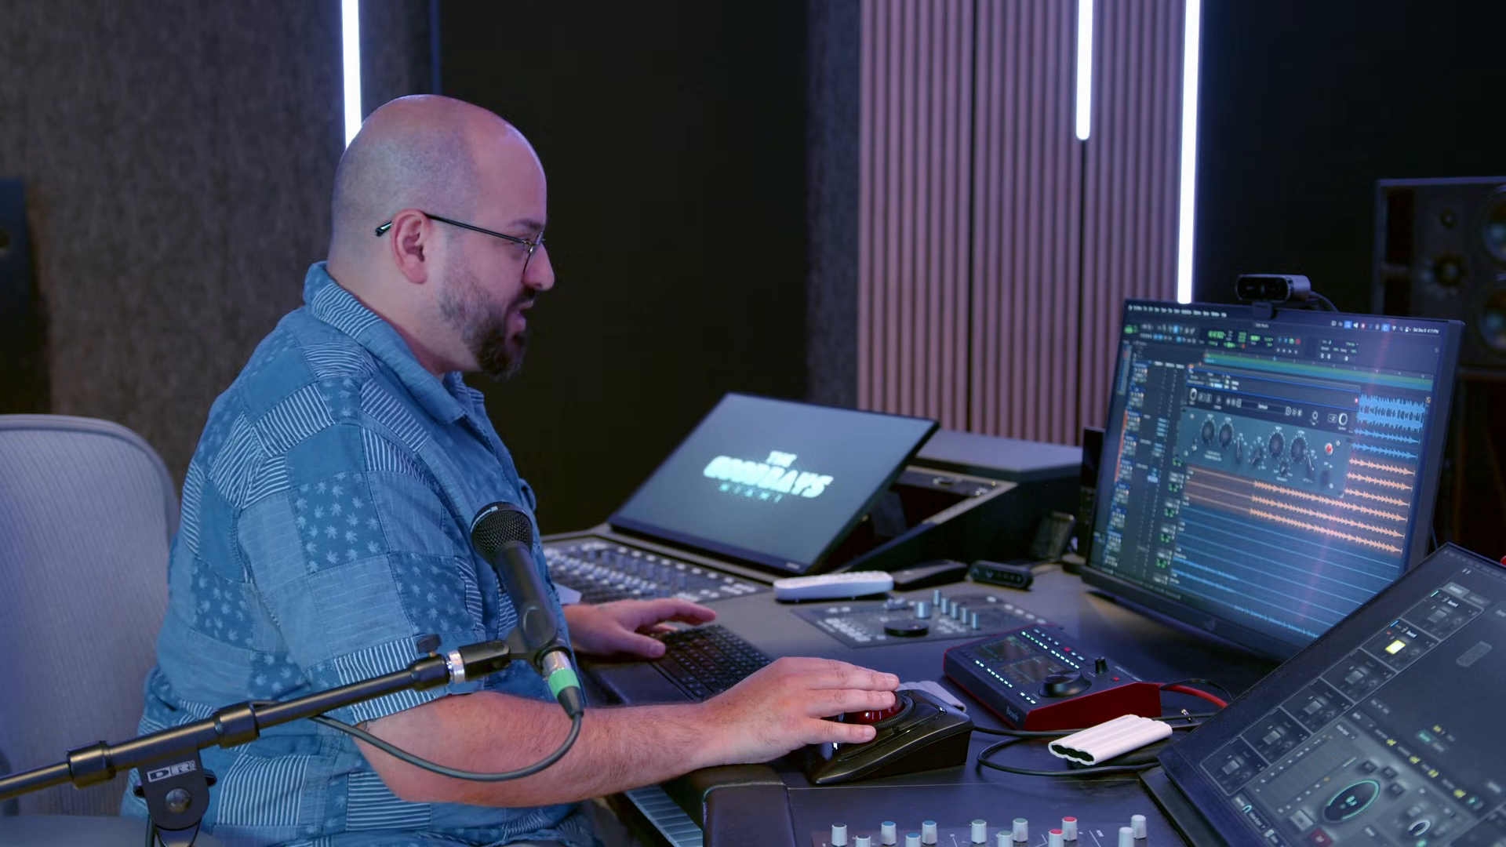
key(super+w)
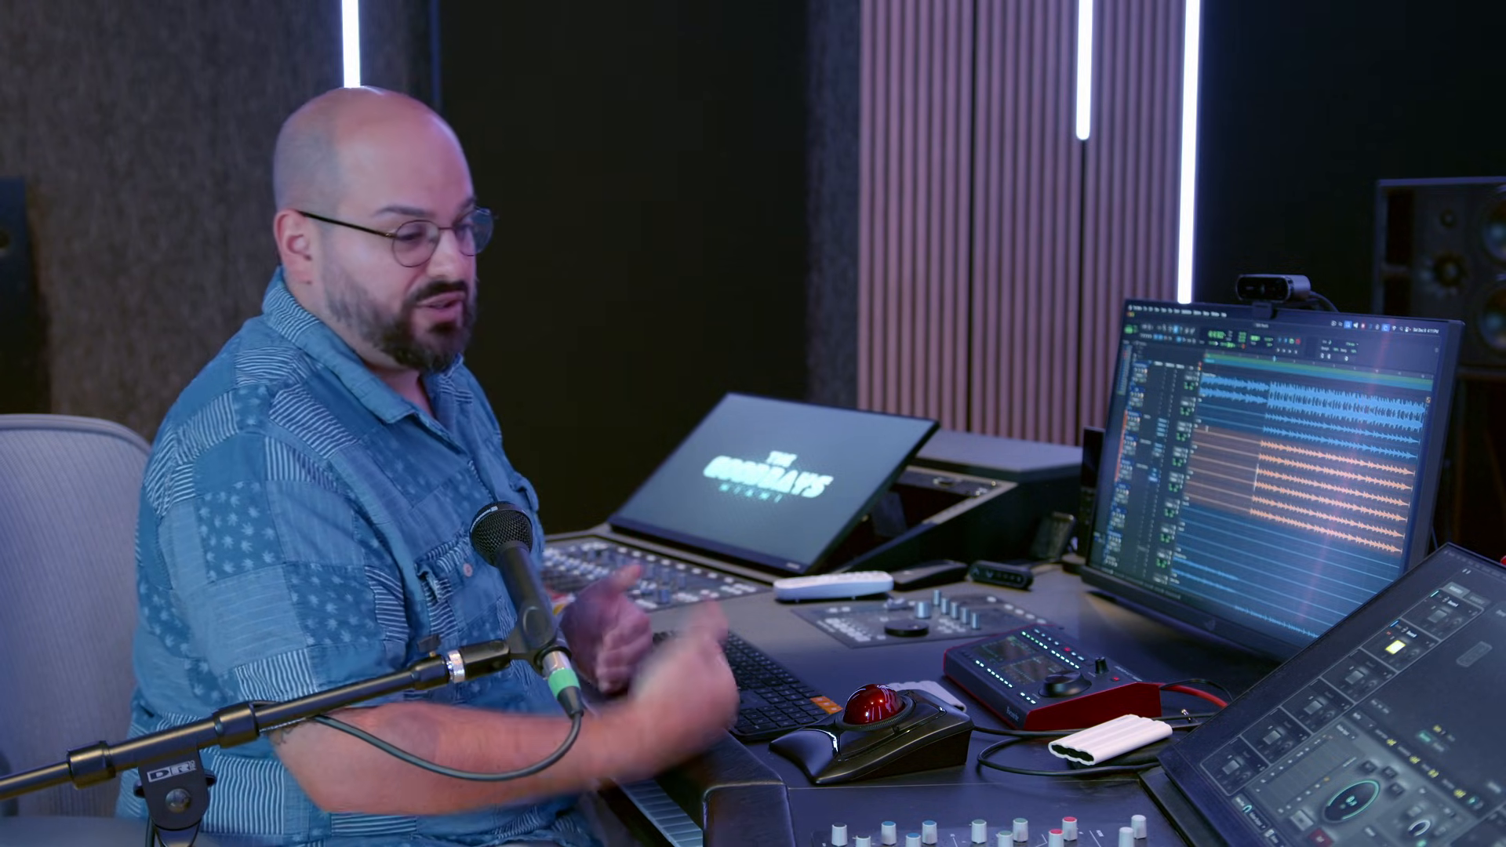